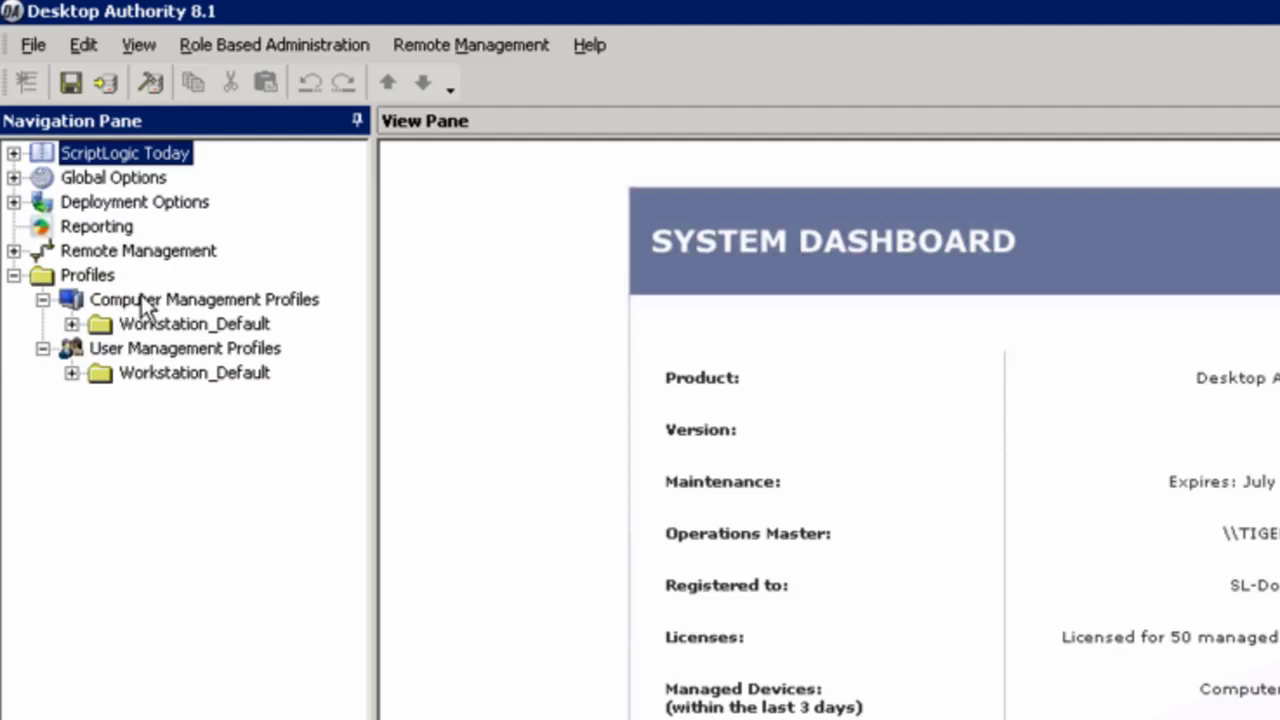
Step: Expand the Workstation_Default user profile and show its Drive Mappings list (H, P, J, G)
click(72, 373)
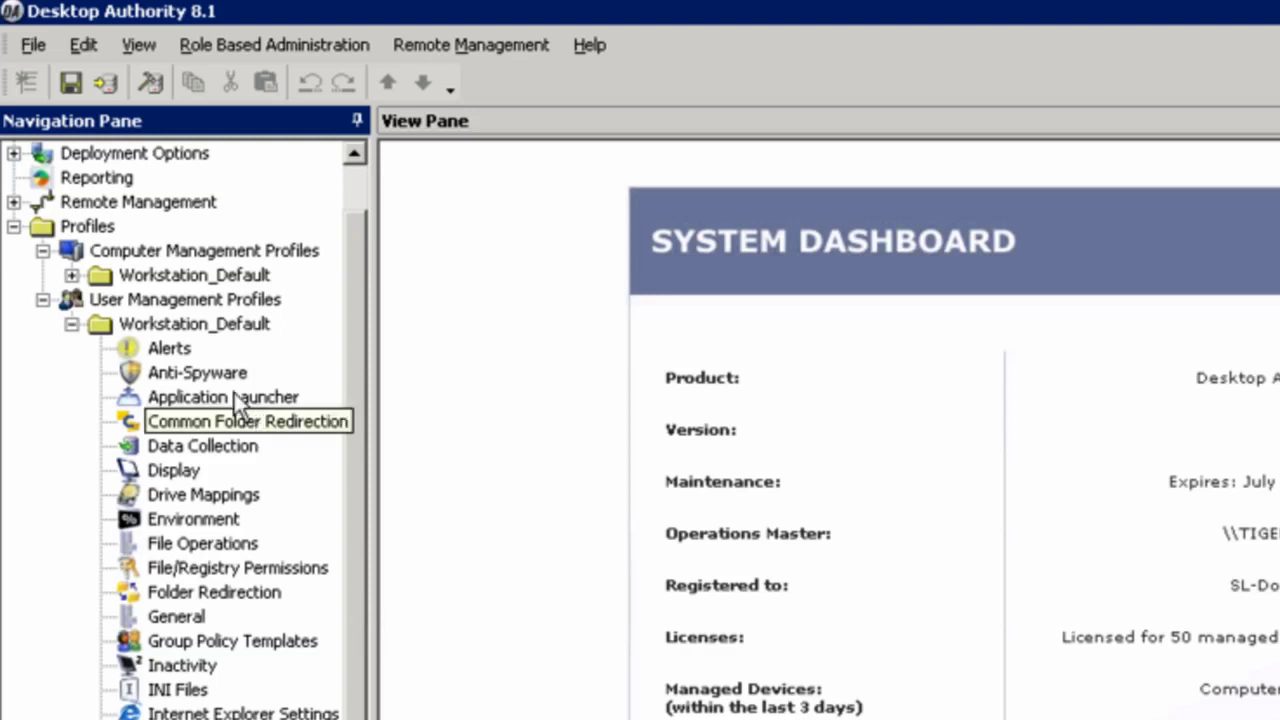
click(200, 497)
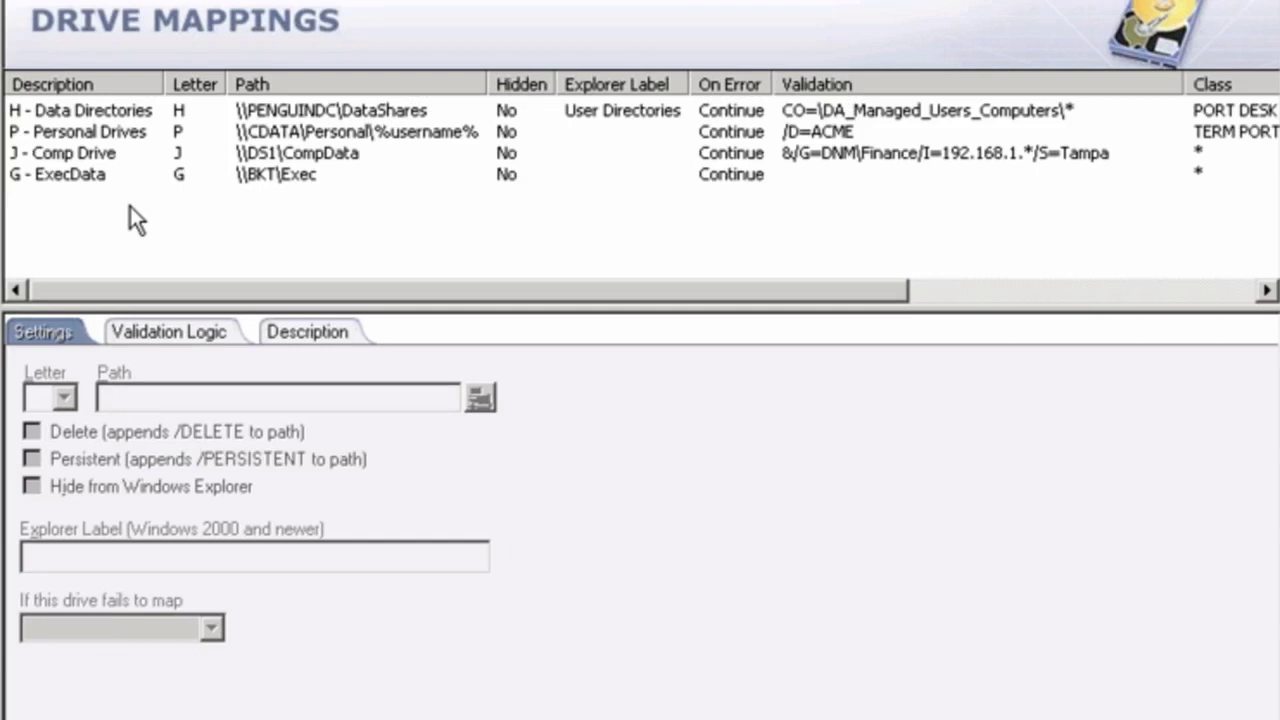
Step: Review P - Personal Drives, keeping letter P and Continue on failure, and view its Computer Domain ACME rule
click(60, 140)
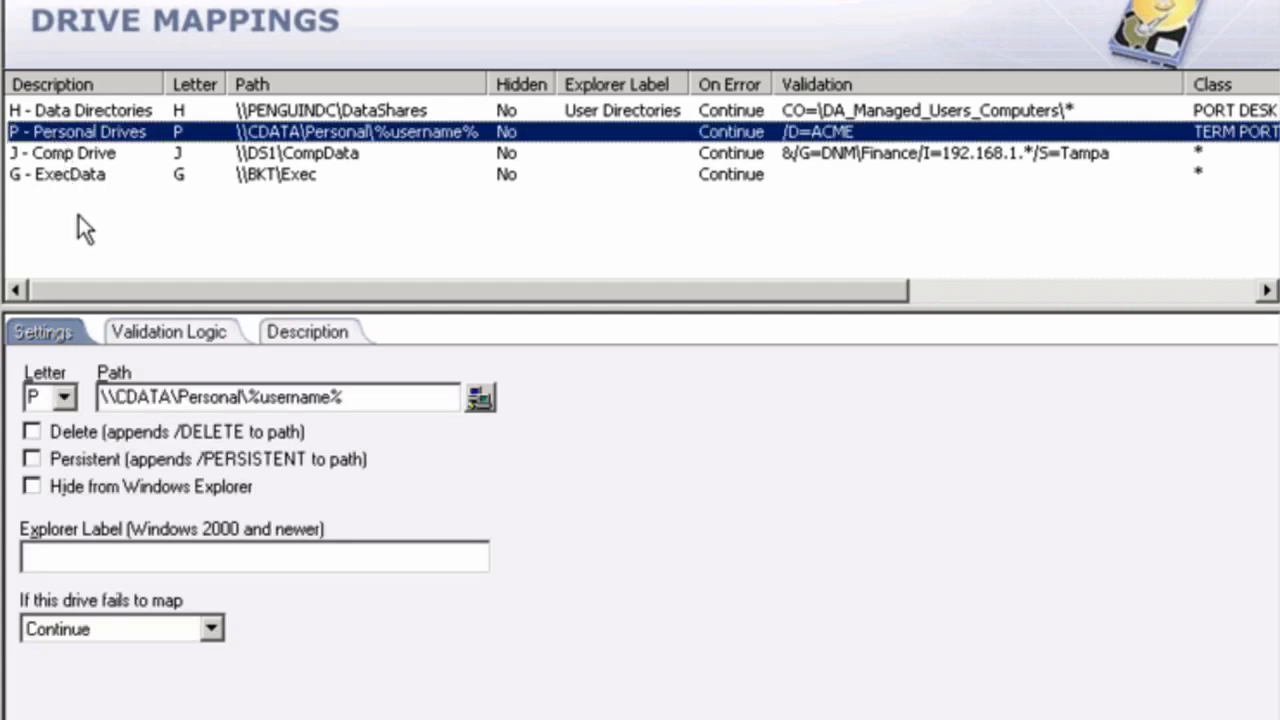
click(64, 397)
click(96, 392)
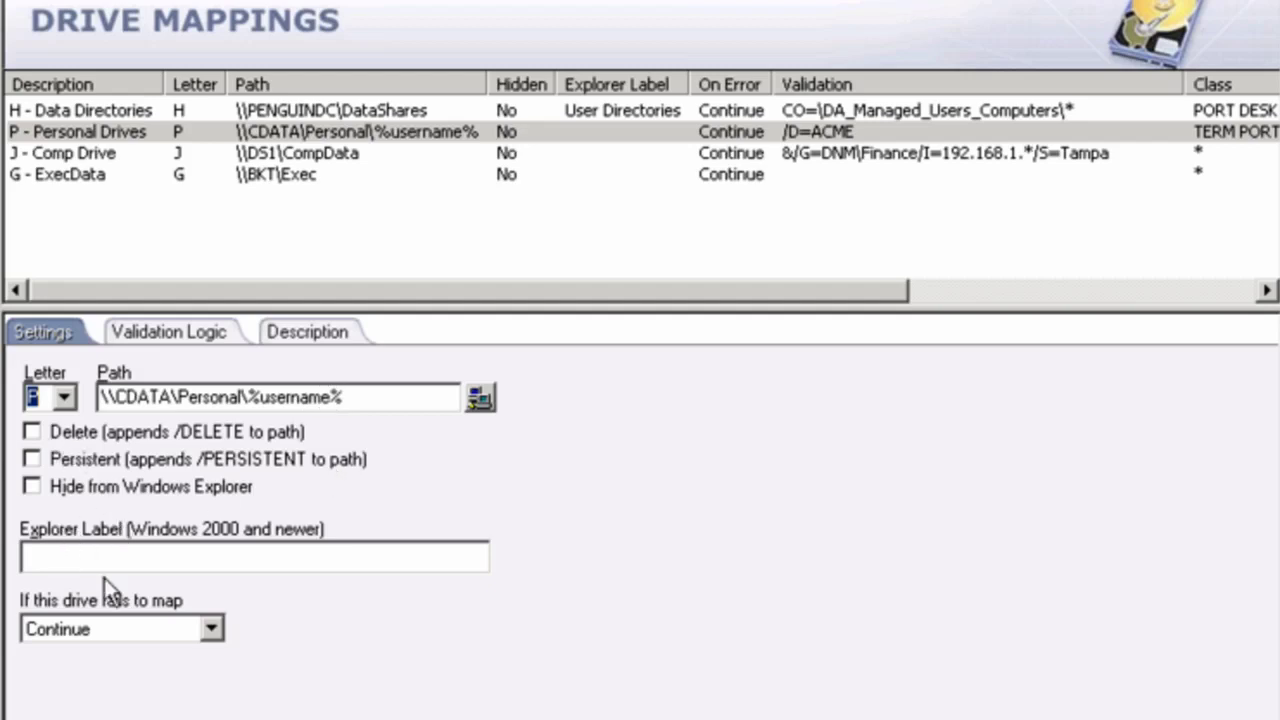
click(212, 628)
click(285, 628)
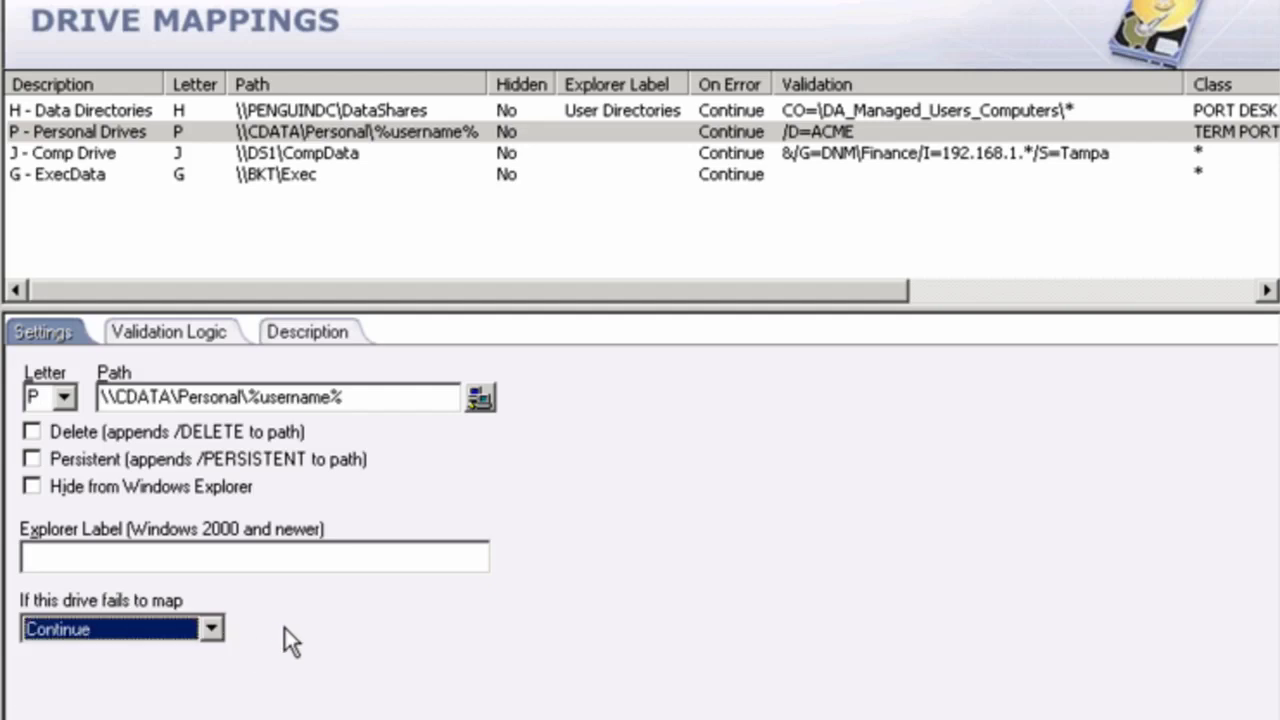
click(172, 333)
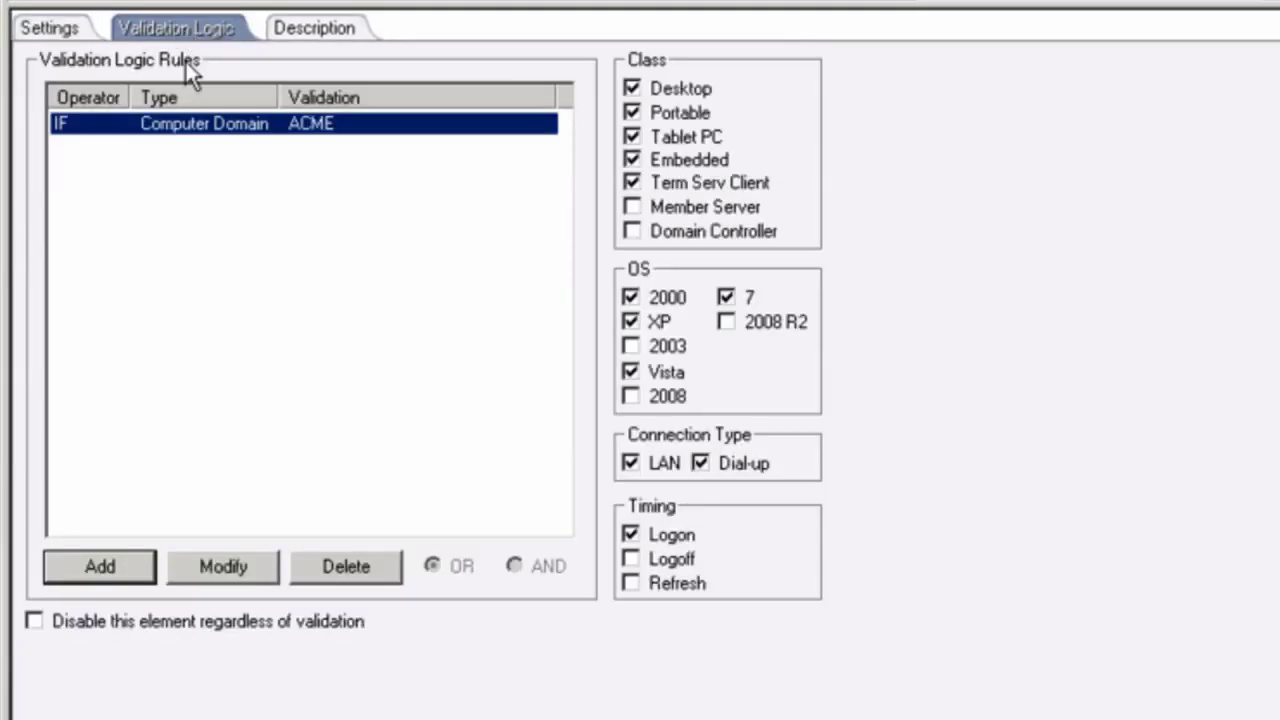
click(232, 180)
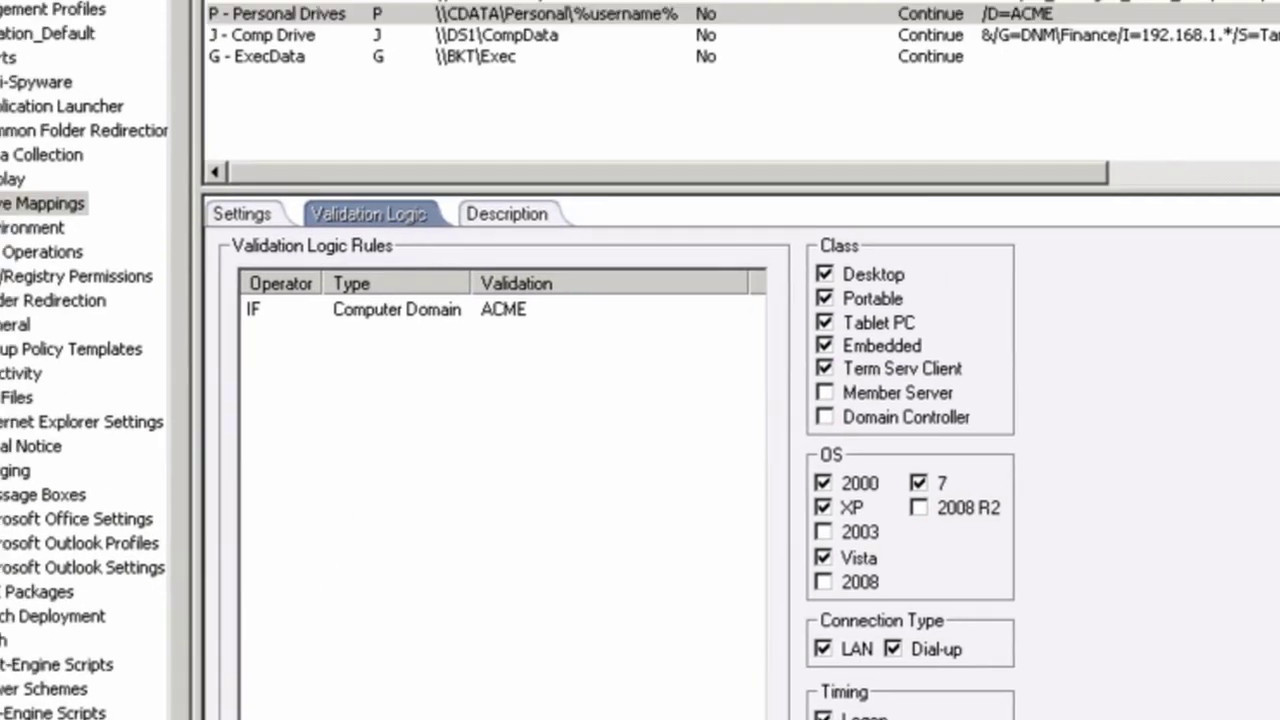
Step: Start a new validation rule and try the OU (User) condition, closing the unit browser unused
click(145, 566)
drag(193, 60, 179, 9)
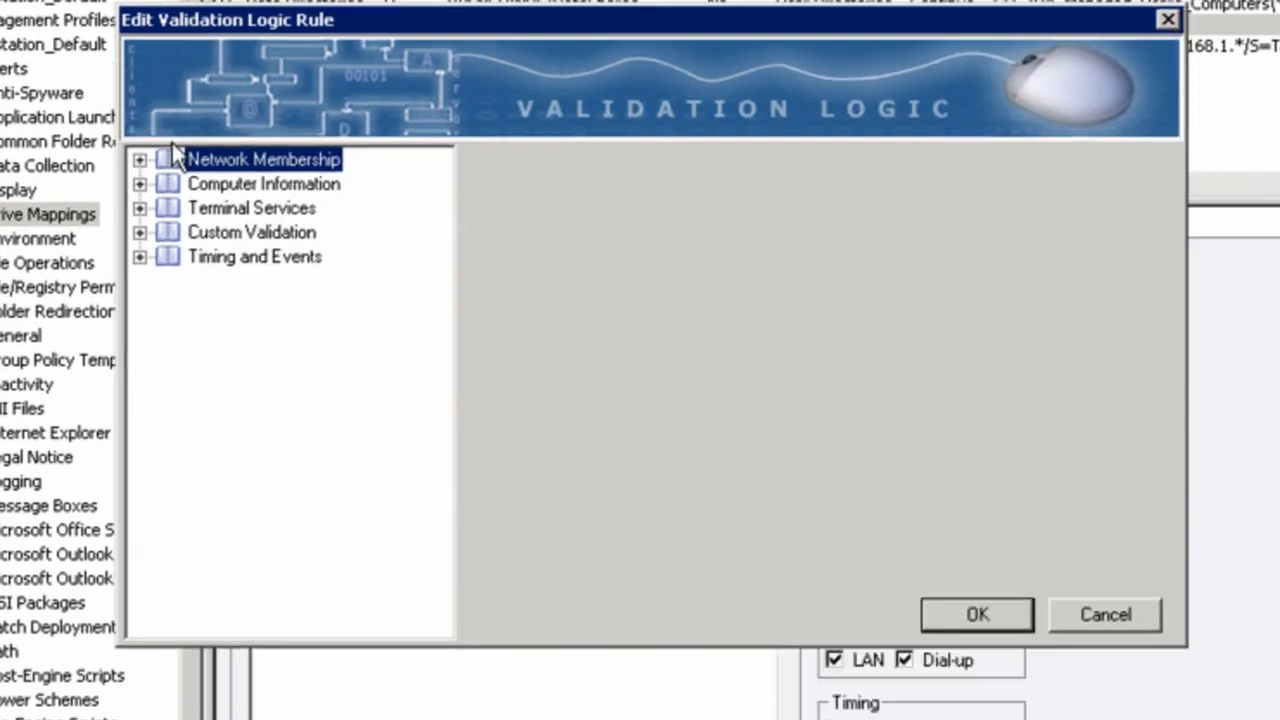
click(140, 160)
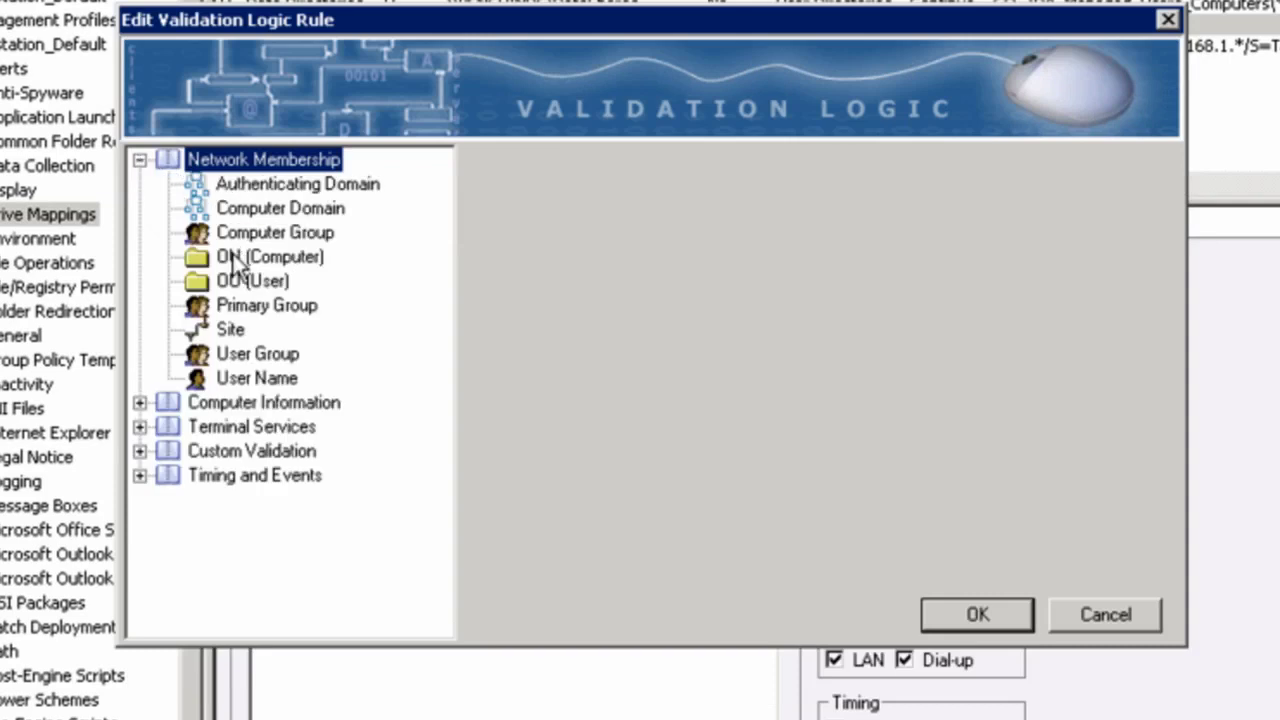
click(238, 283)
click(843, 222)
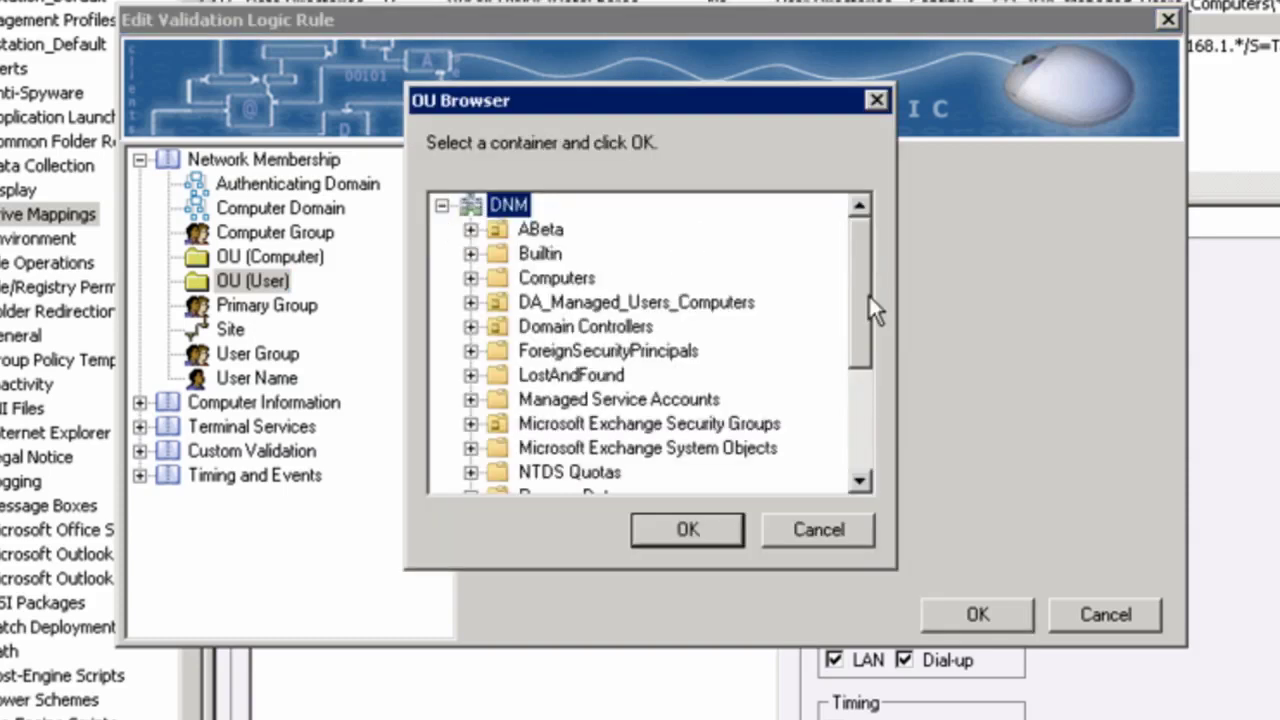
drag(864, 338, 822, 477)
click(800, 523)
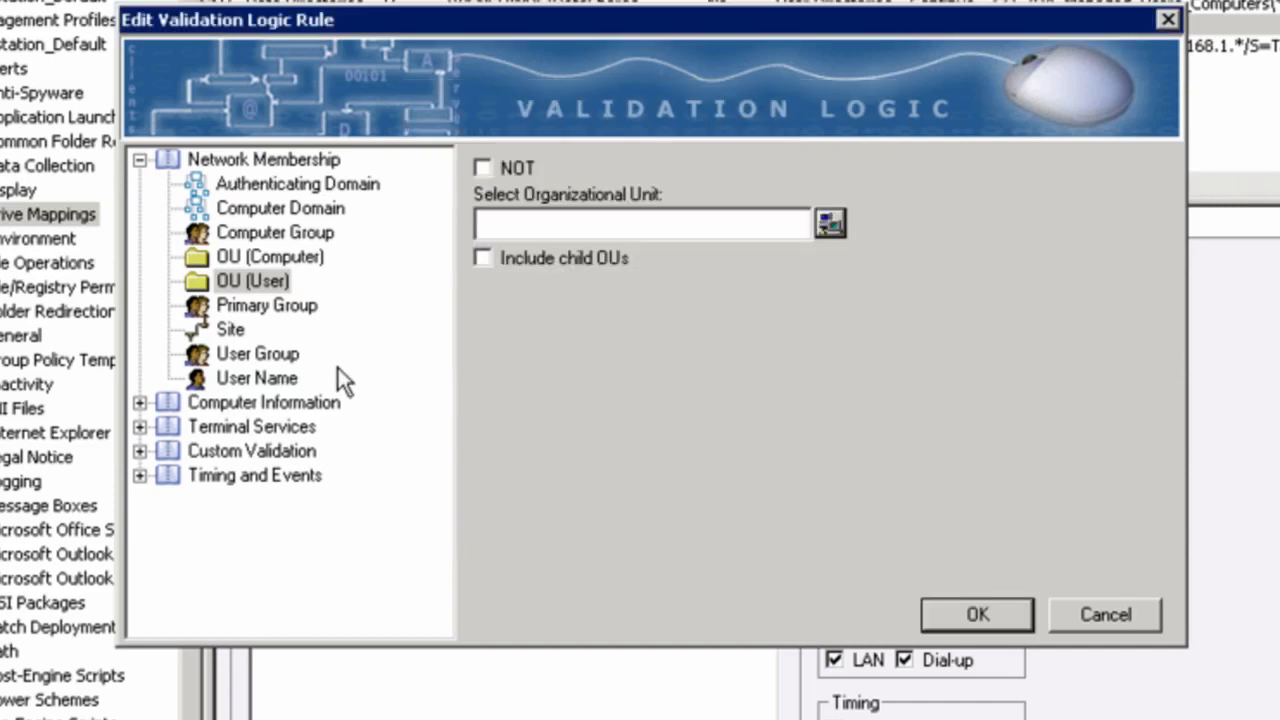
Step: Switch the rule type to User Group, browsing DNM global and universal groups without choosing one
click(230, 331)
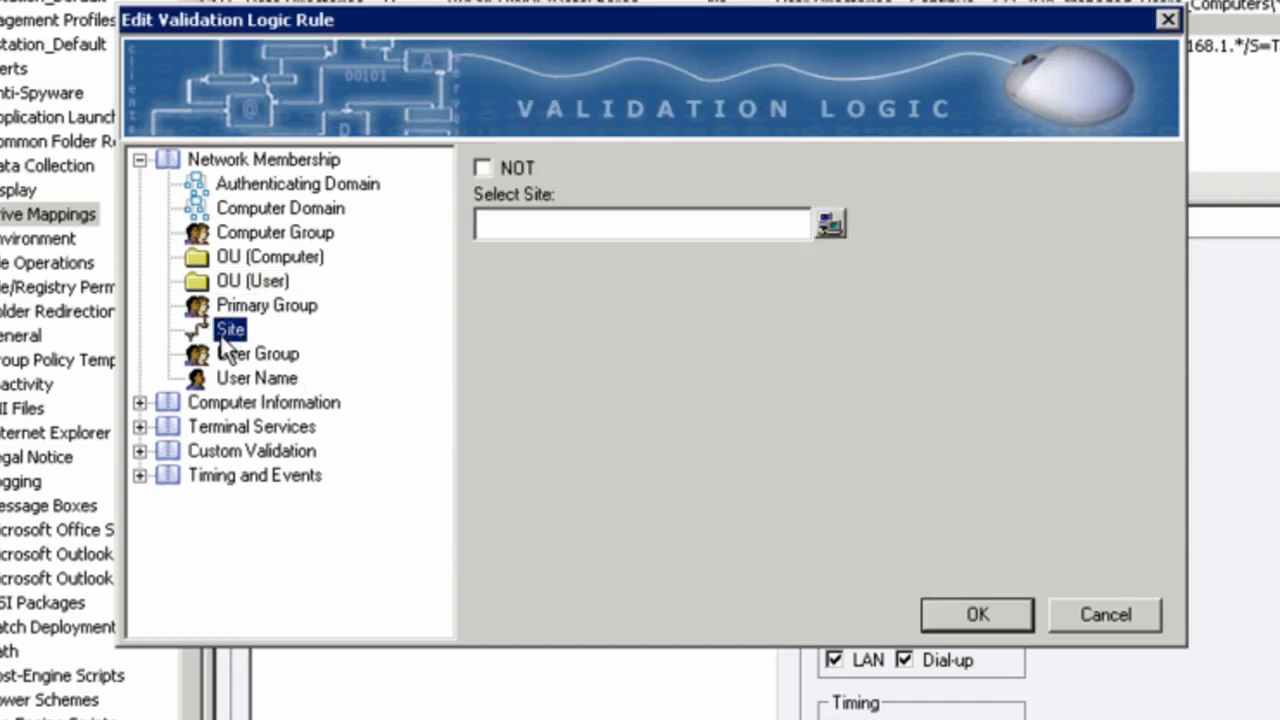
click(240, 354)
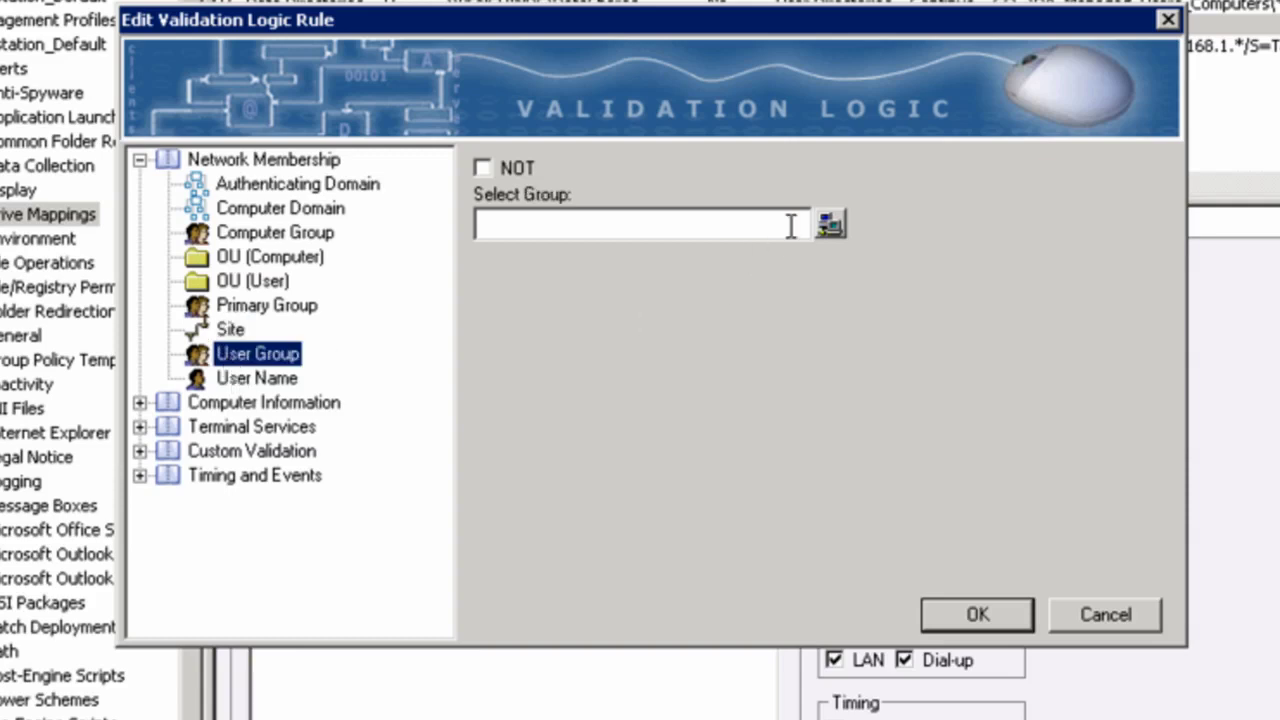
click(830, 224)
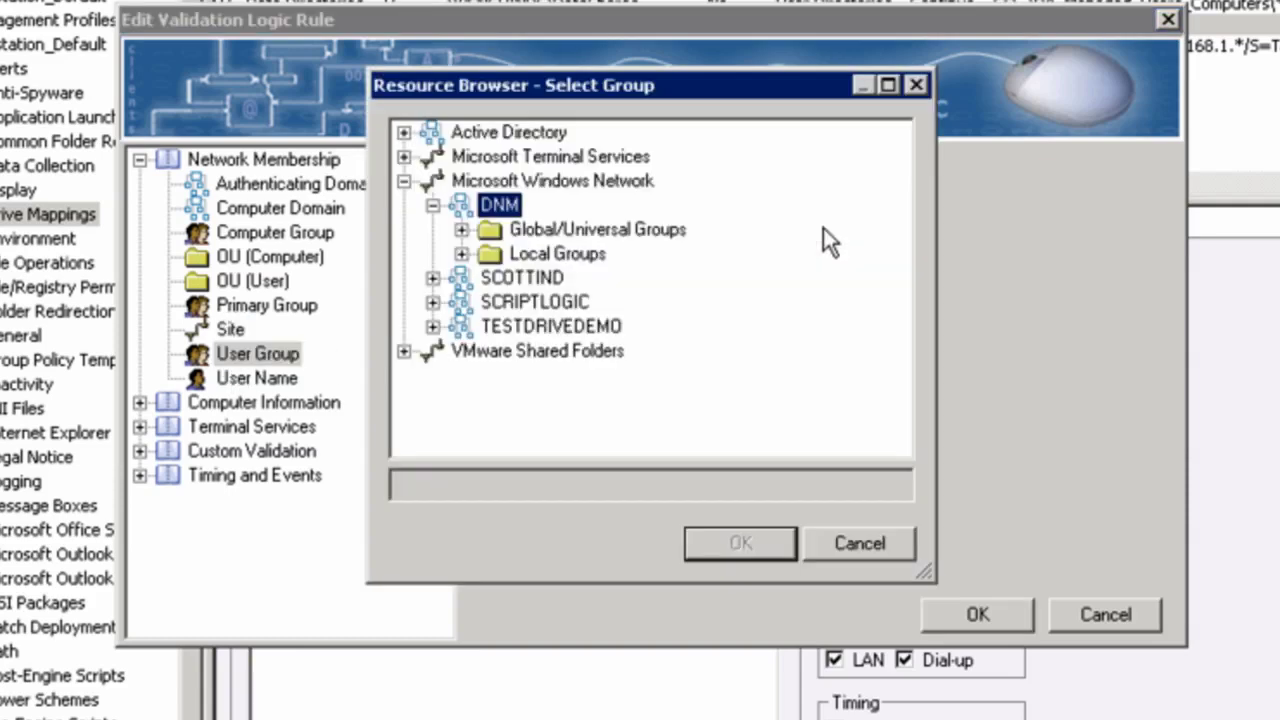
click(461, 229)
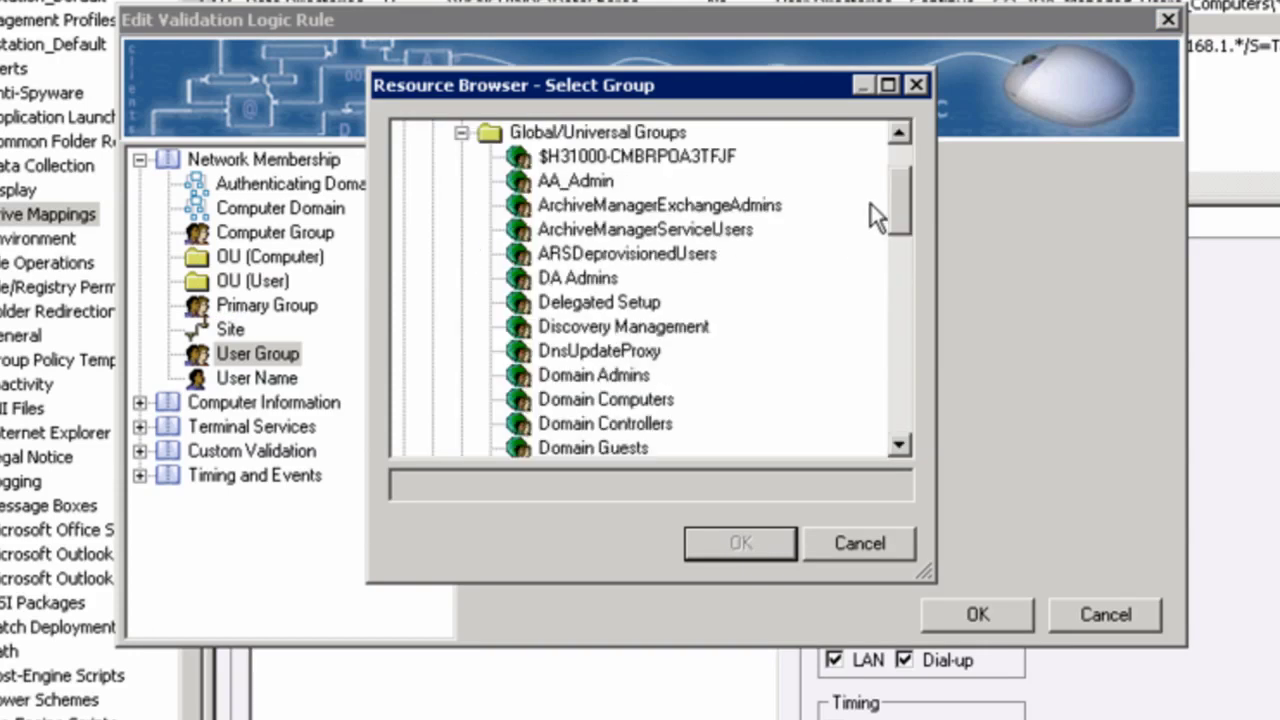
drag(906, 195, 863, 453)
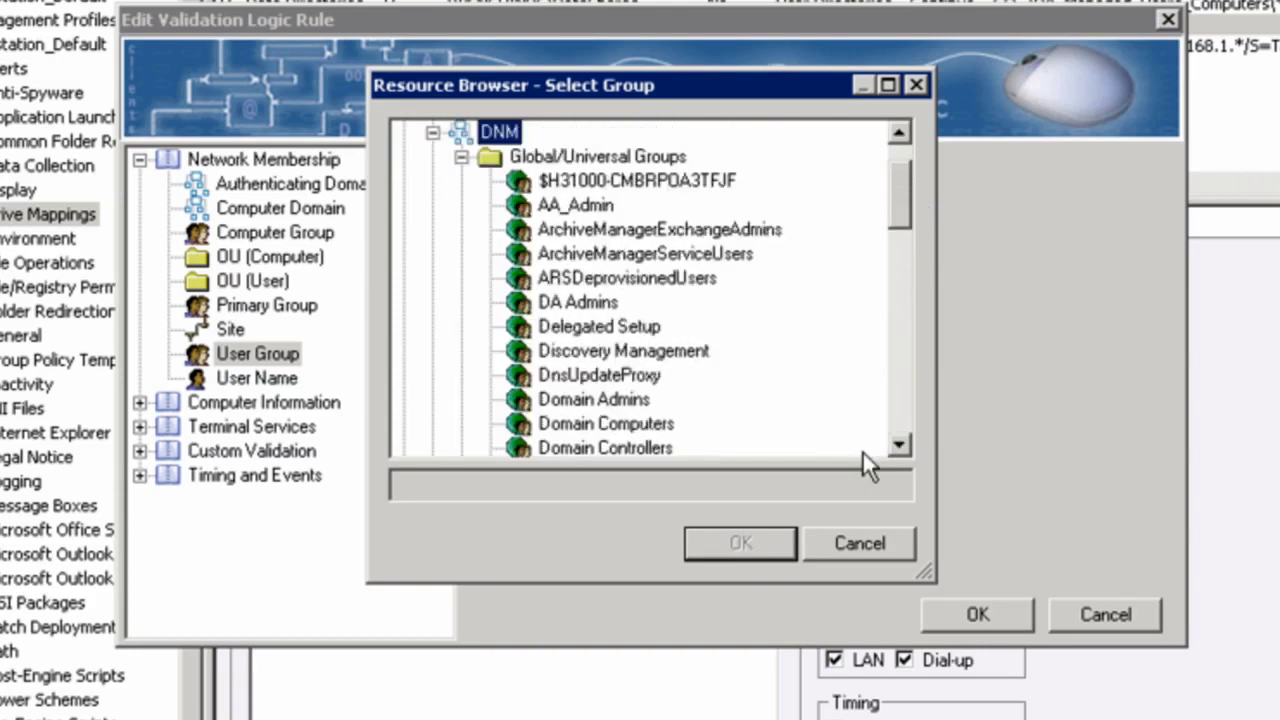
click(847, 541)
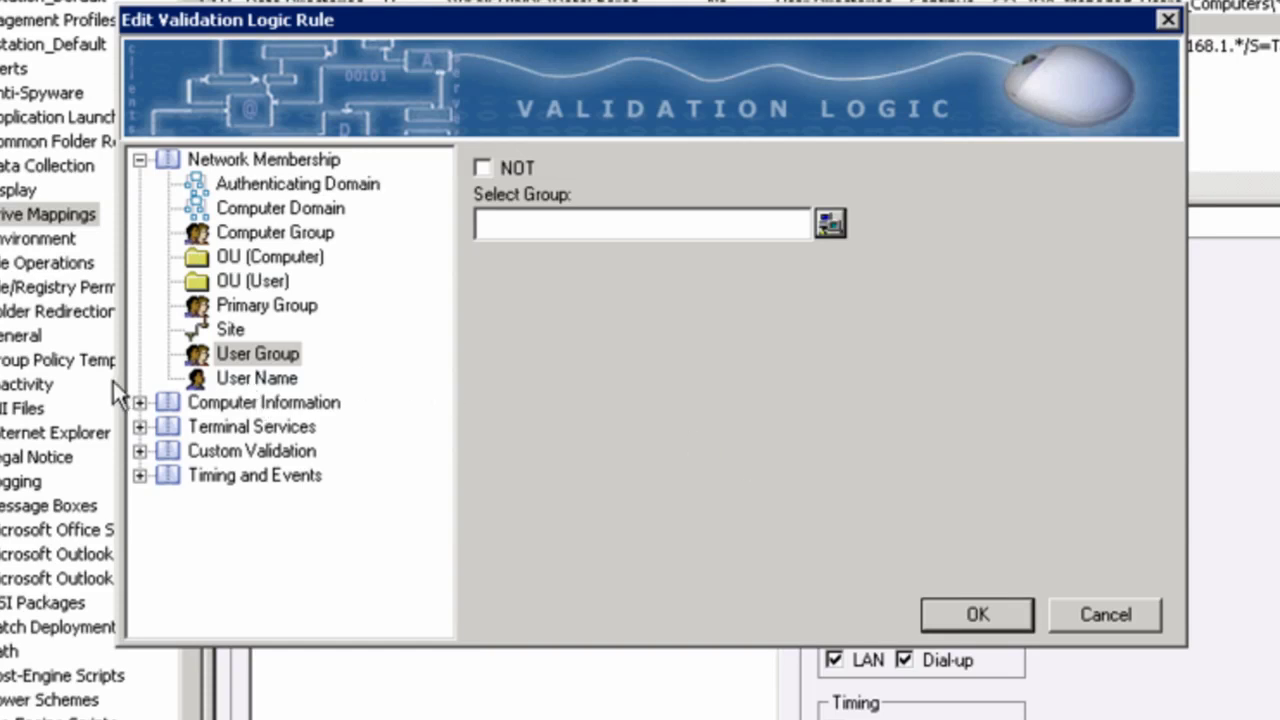
Step: Inspect the Computer Name, IP v4 Range and Terminal Services rule conditions
click(140, 404)
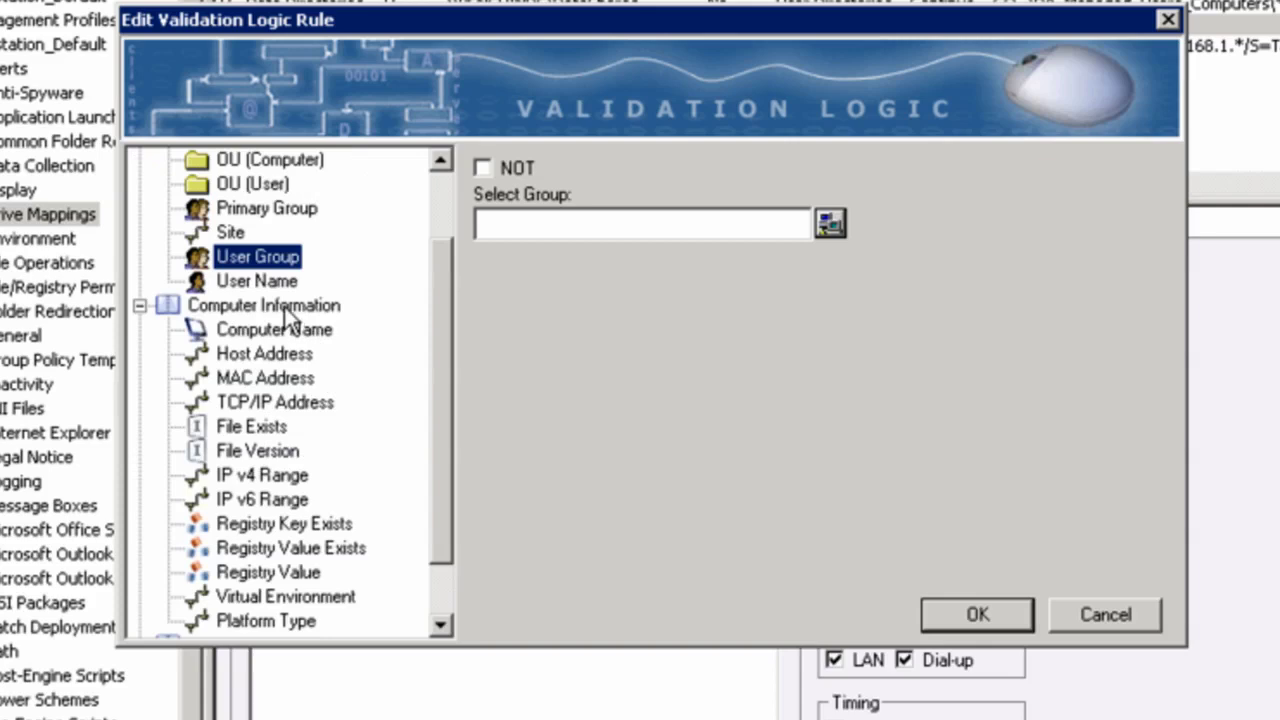
click(250, 334)
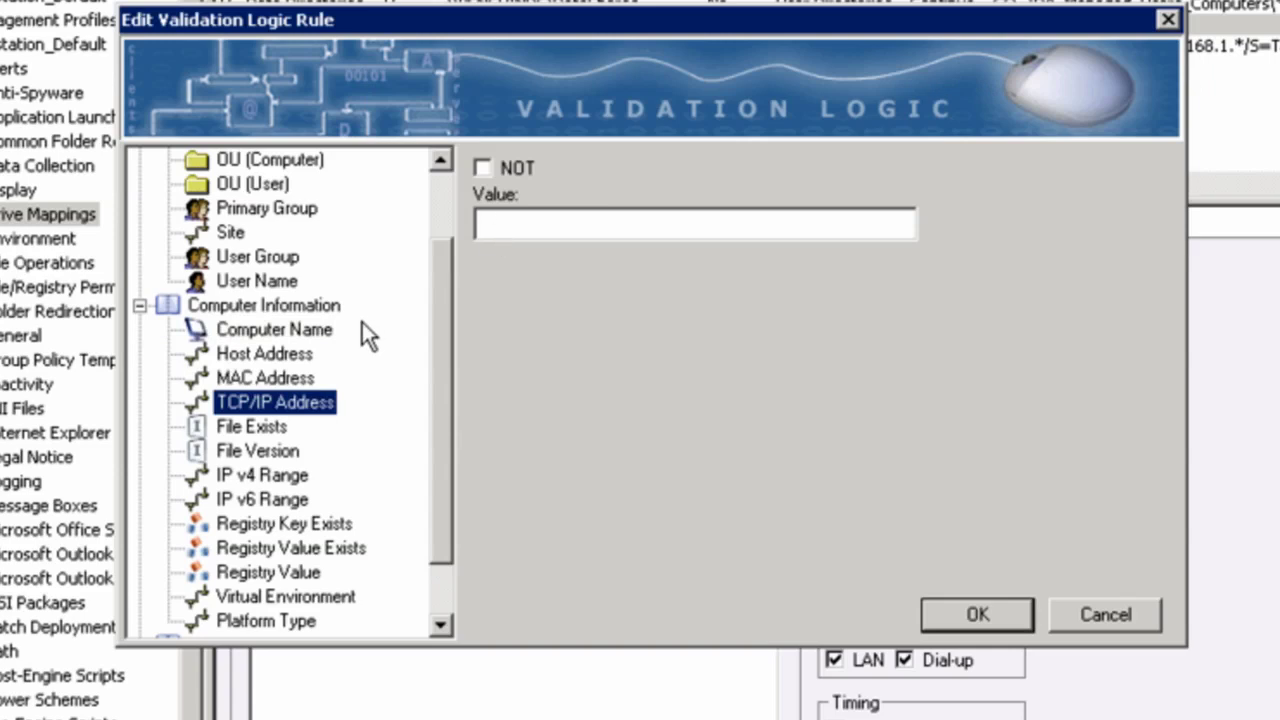
click(287, 477)
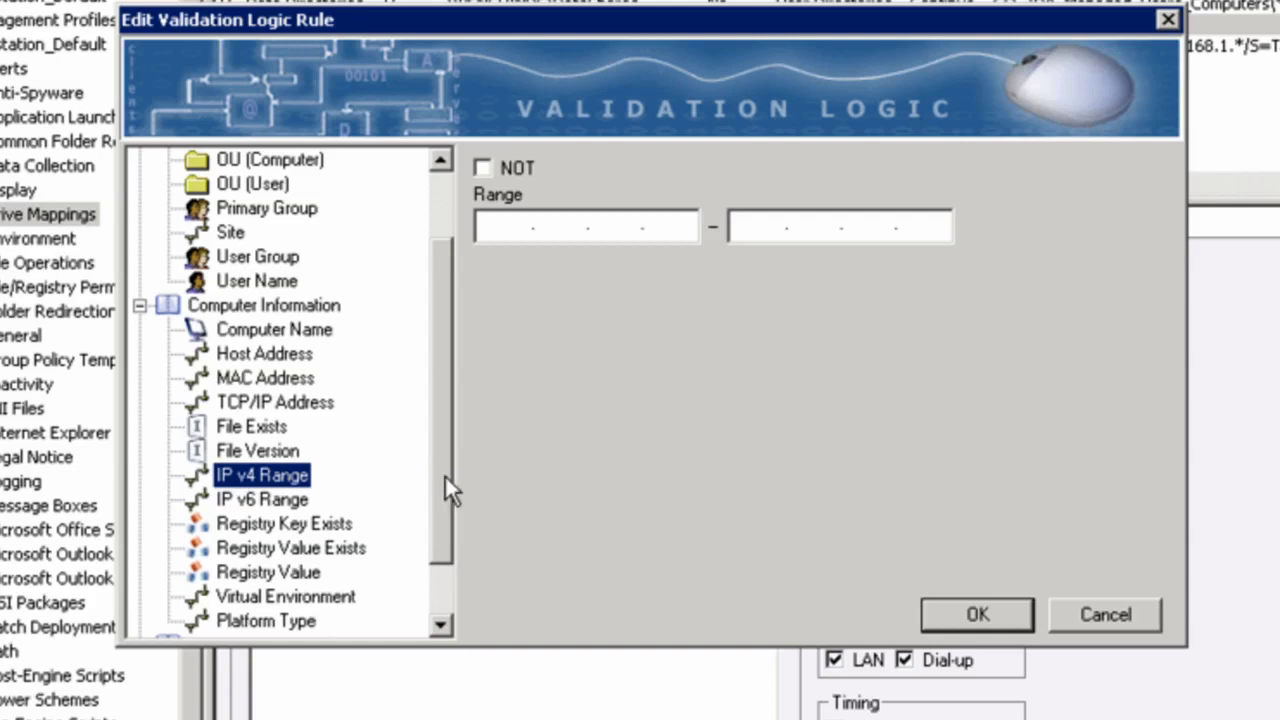
drag(444, 474, 449, 495)
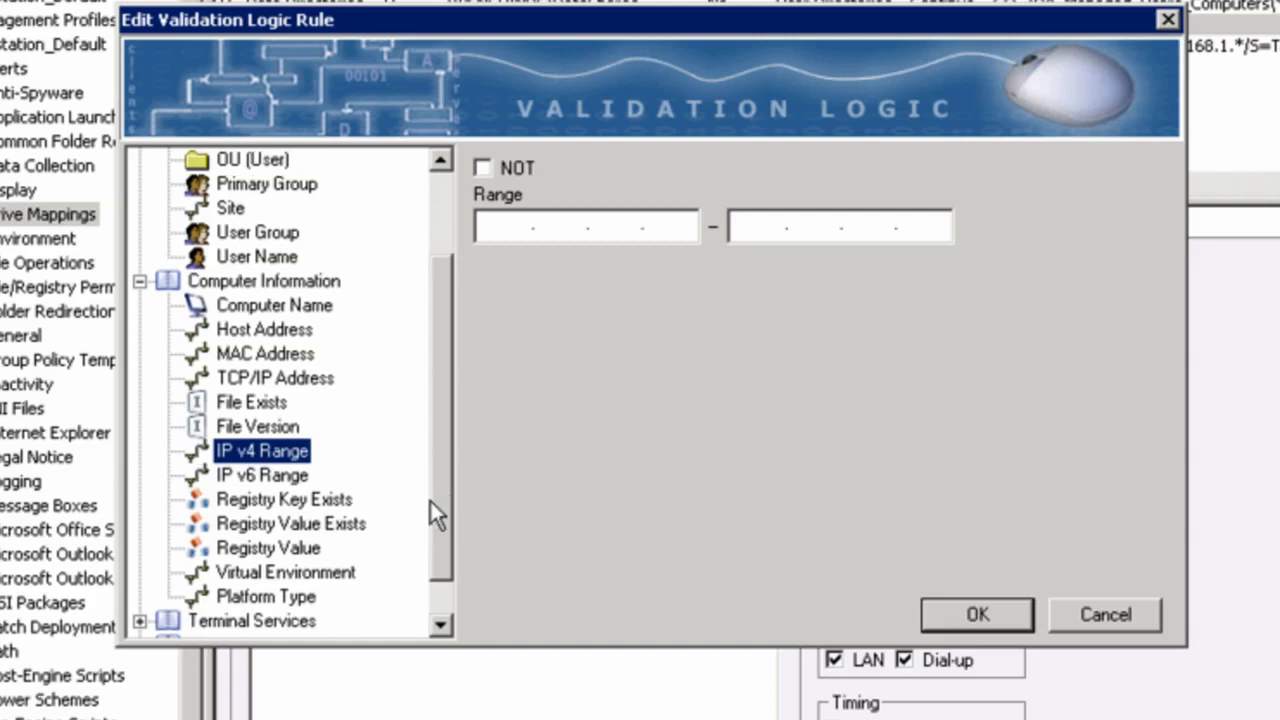
drag(442, 505, 443, 530)
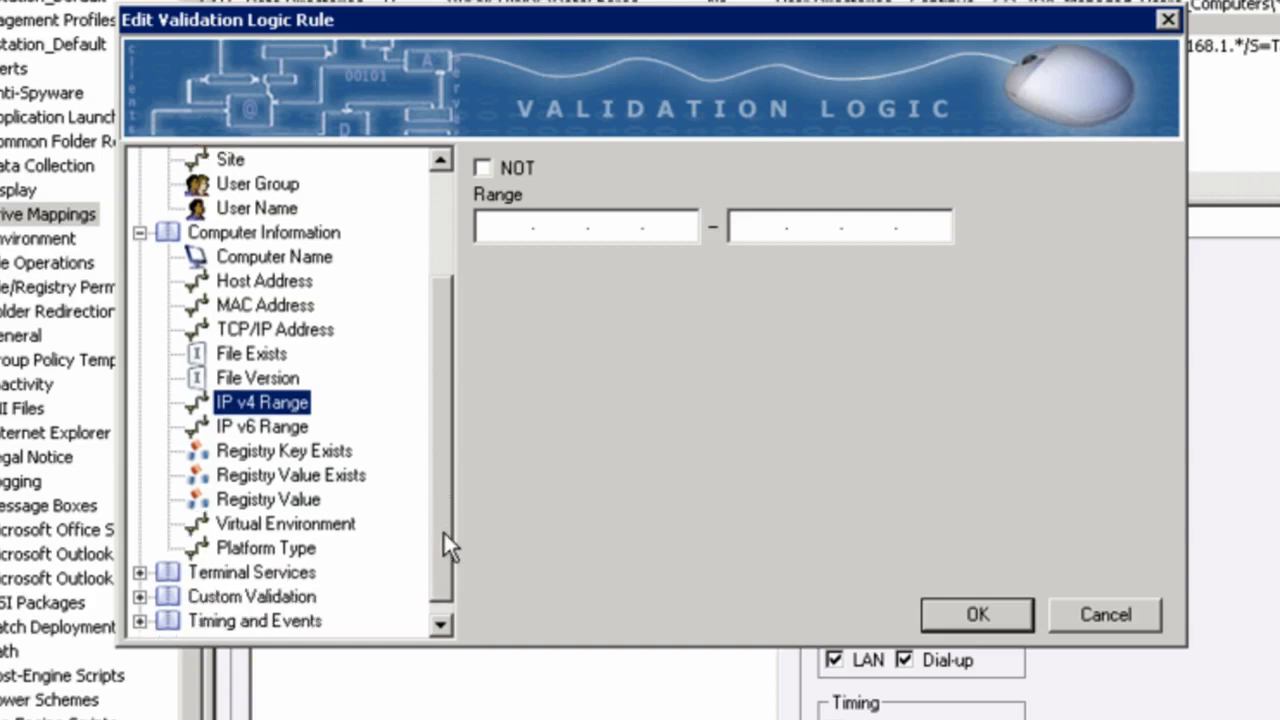
click(139, 573)
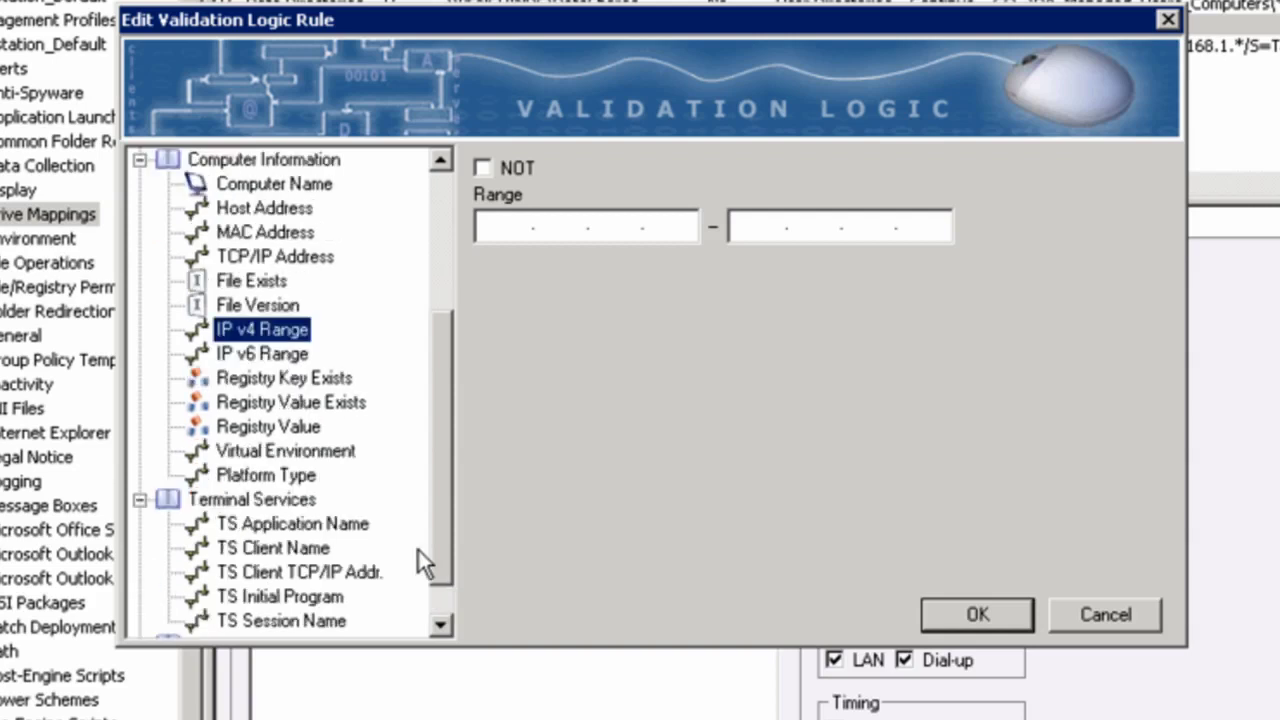
drag(438, 551, 445, 576)
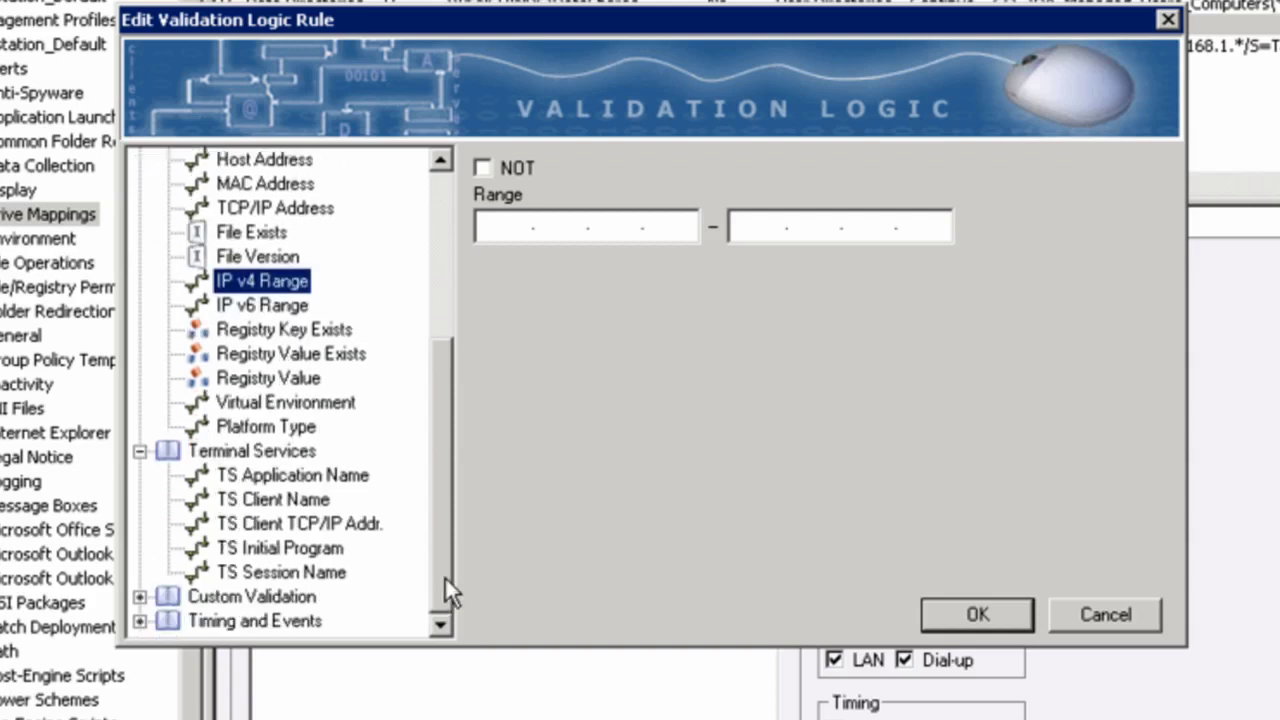
Step: Inspect the Custom Validation, Frequency and Time Range conditions, then cancel the rule editor
click(139, 596)
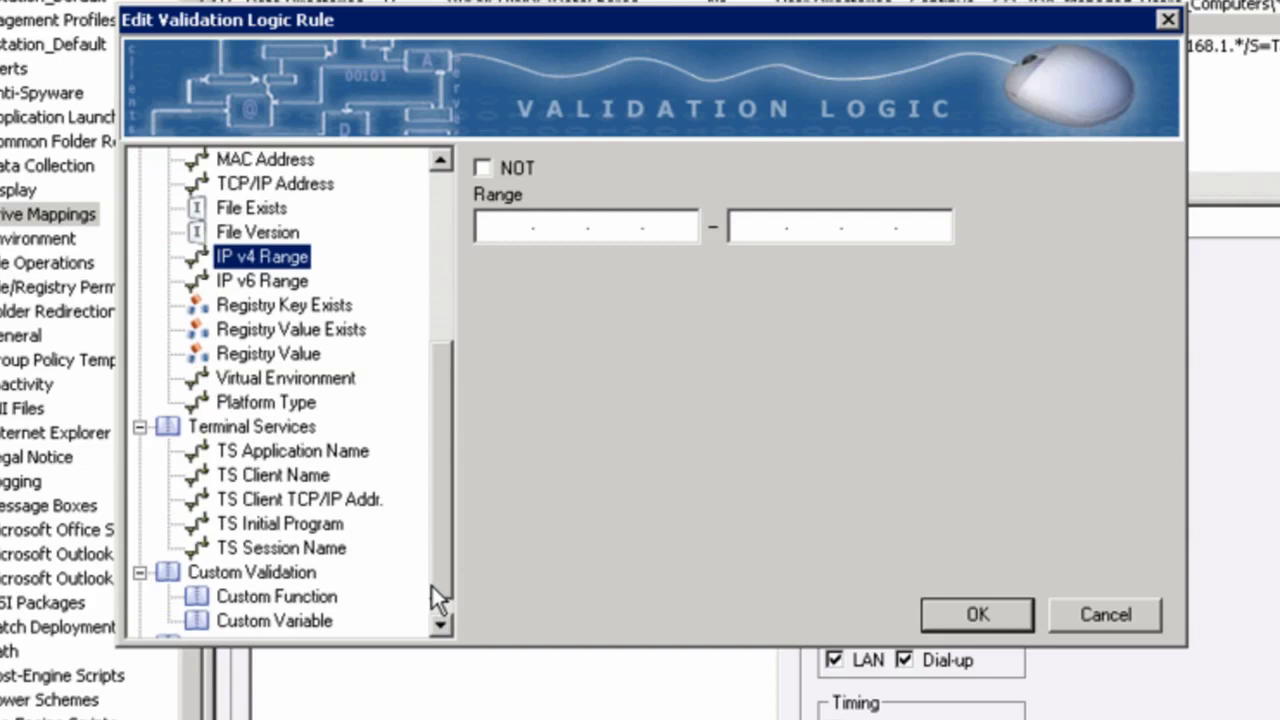
click(440, 620)
click(281, 621)
click(139, 621)
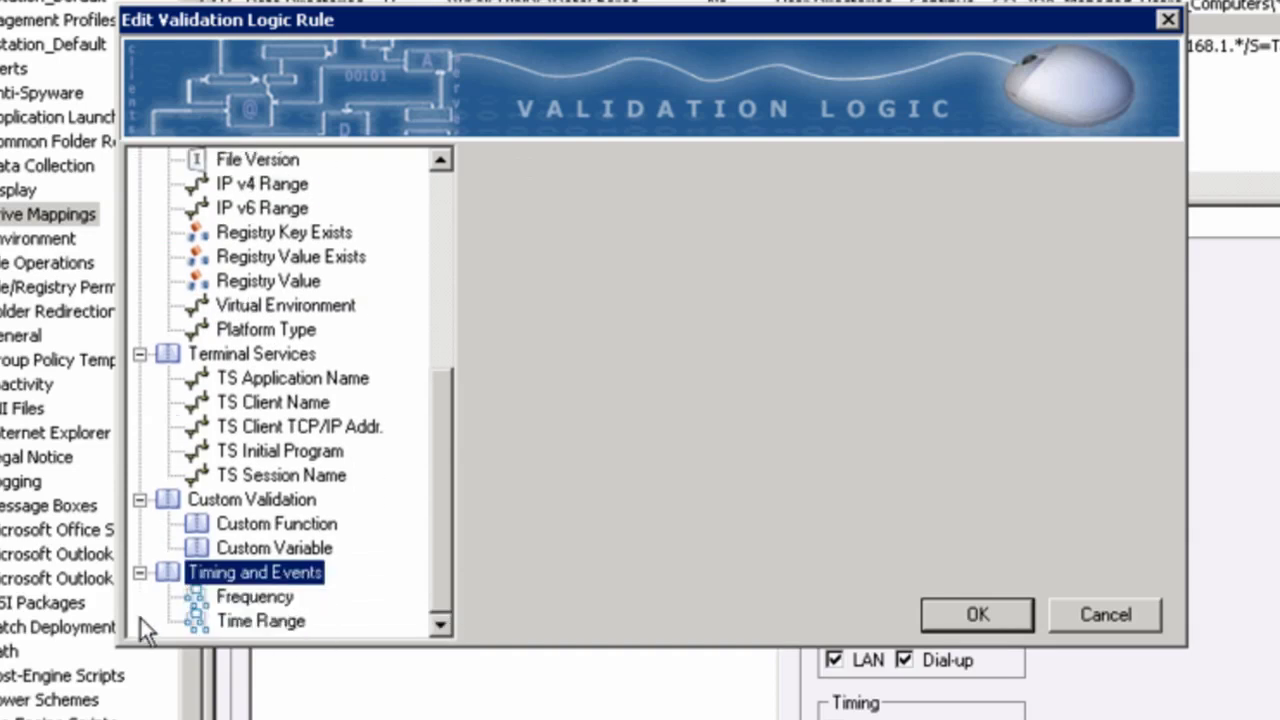
click(246, 605)
click(250, 630)
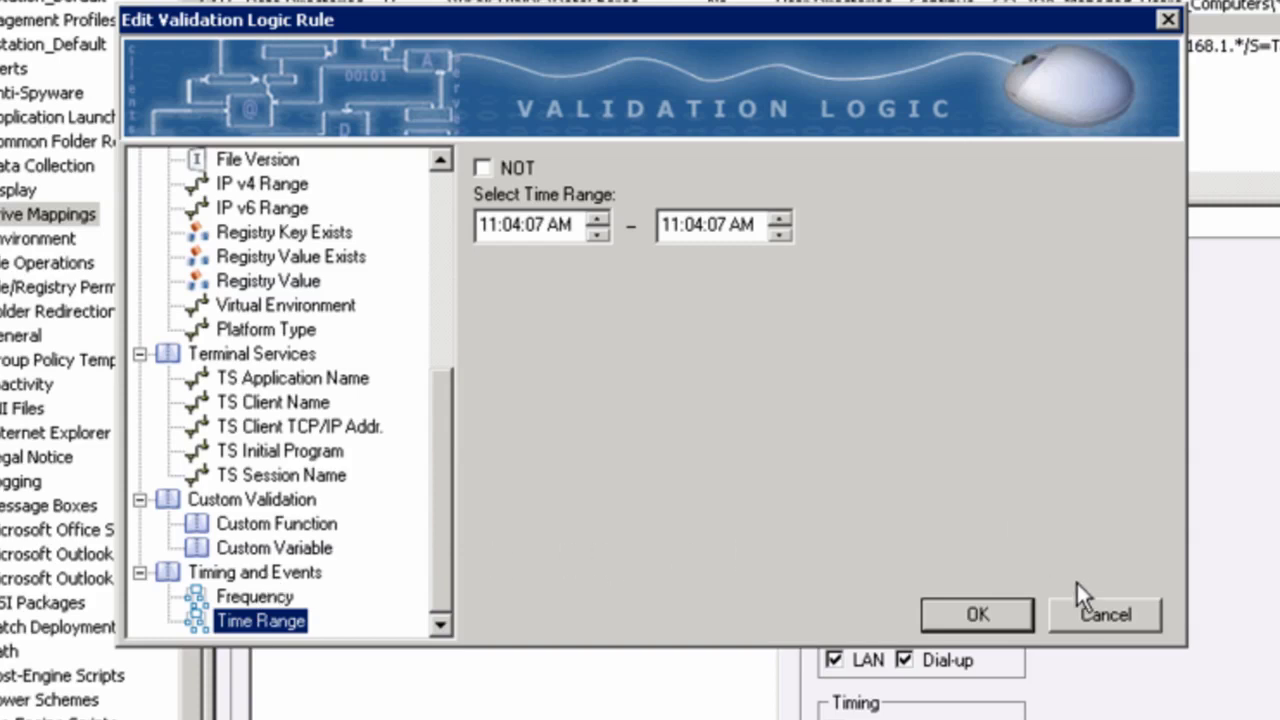
click(1088, 606)
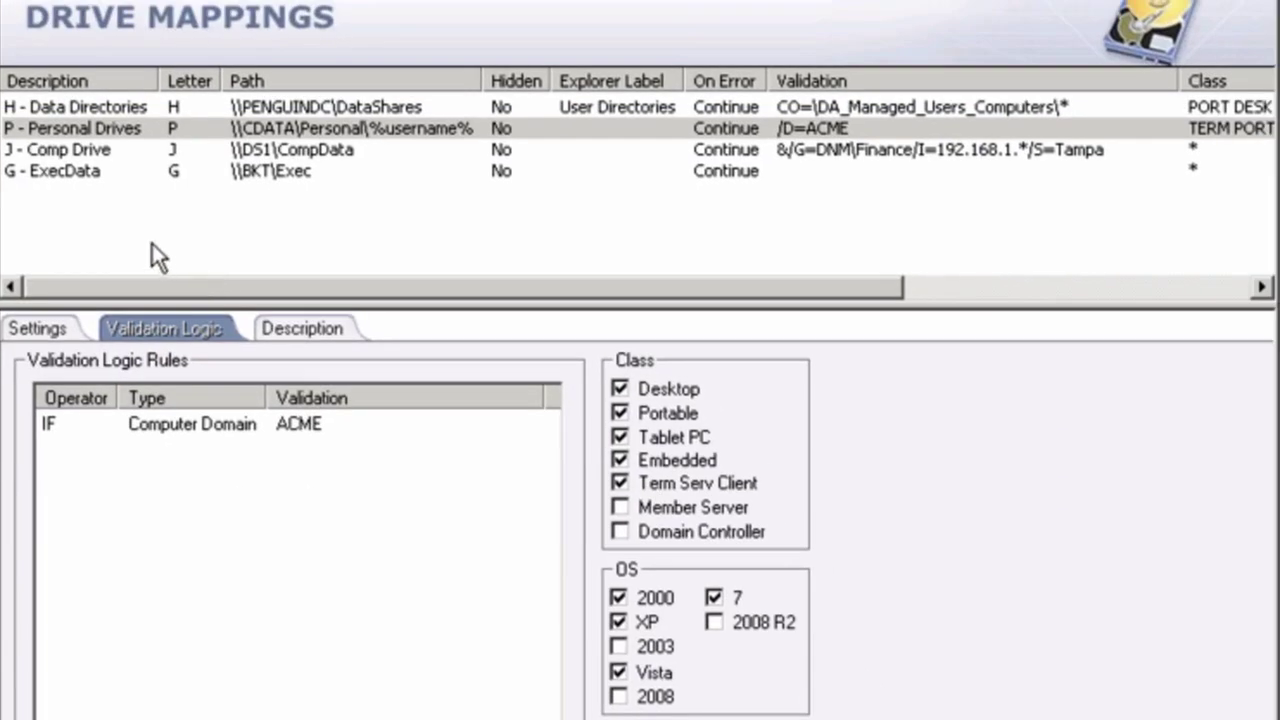
Step: Add a new drive mapping element named Sdrive
right_click(83, 234)
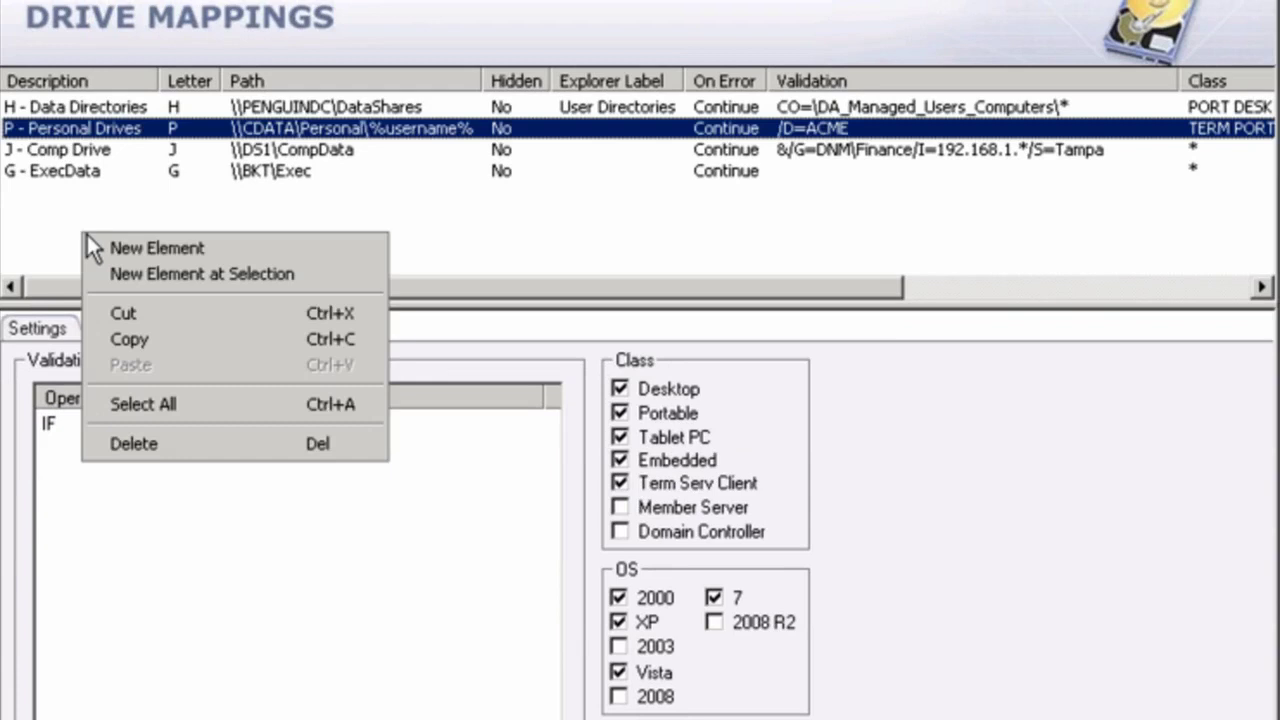
click(104, 246)
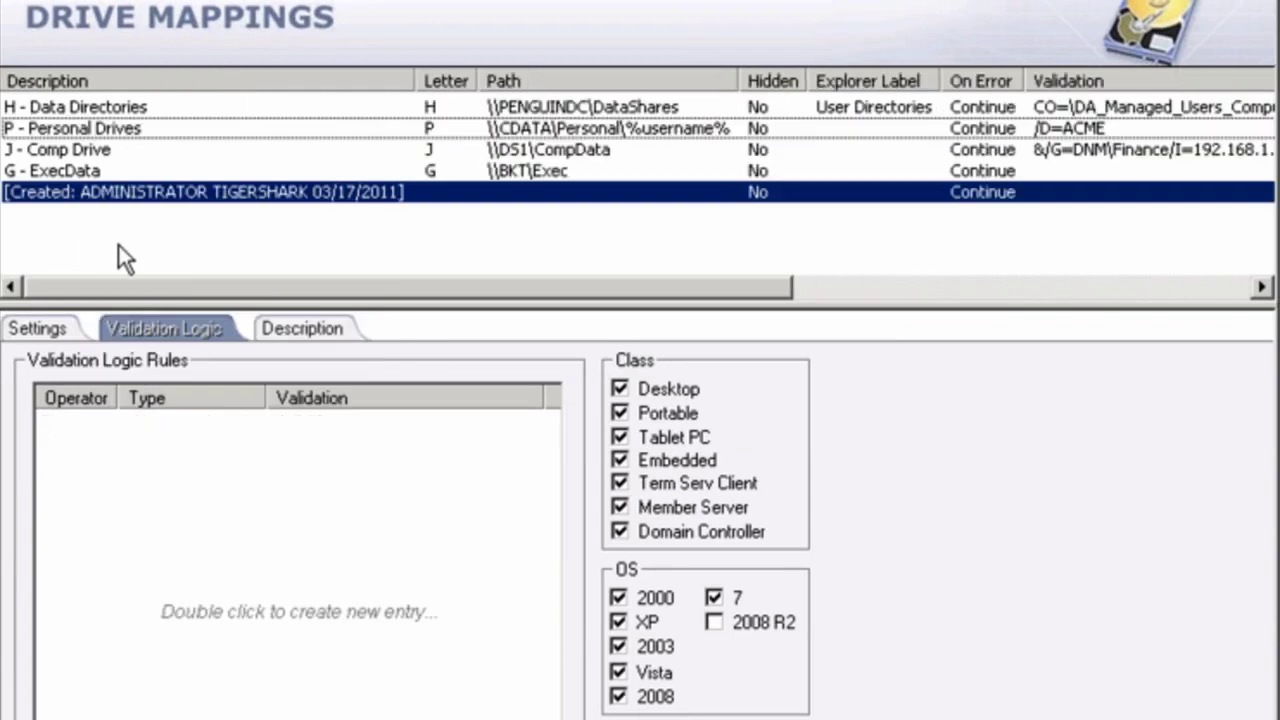
click(284, 328)
text(Sdrive)
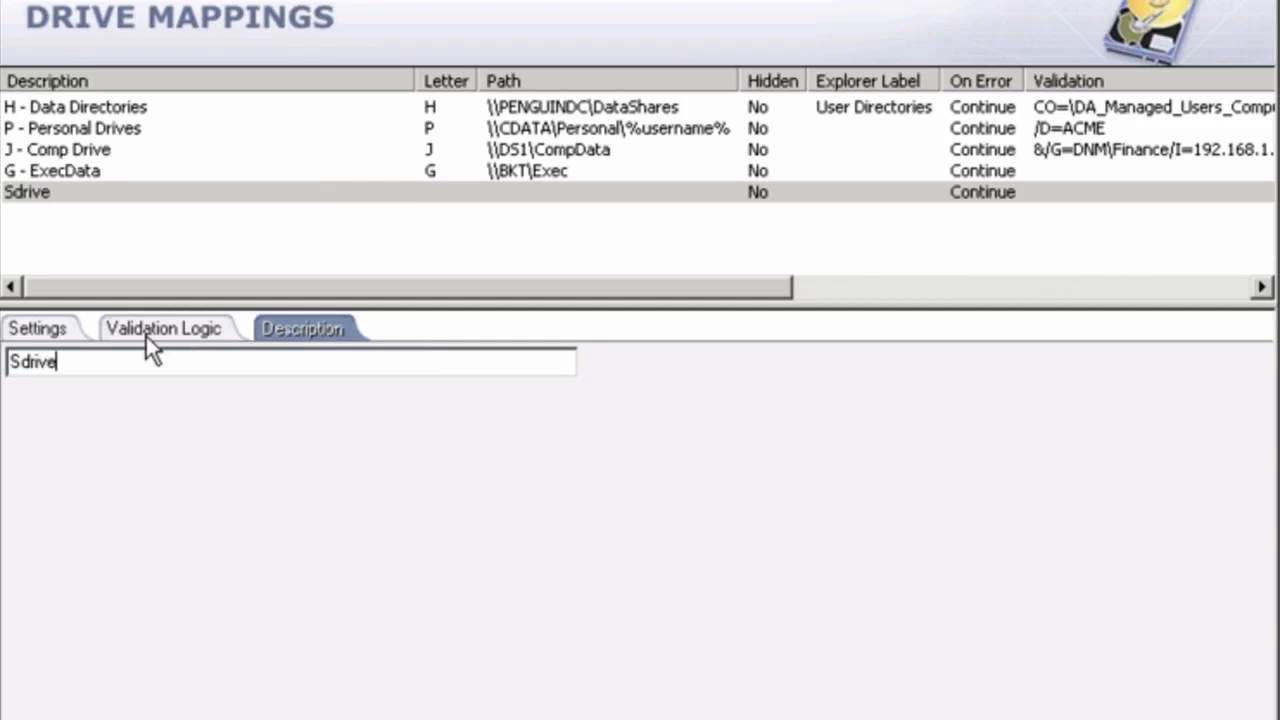
Step: Map Sdrive to letter S with path \\server\share and view its validation logic
click(68, 322)
click(55, 392)
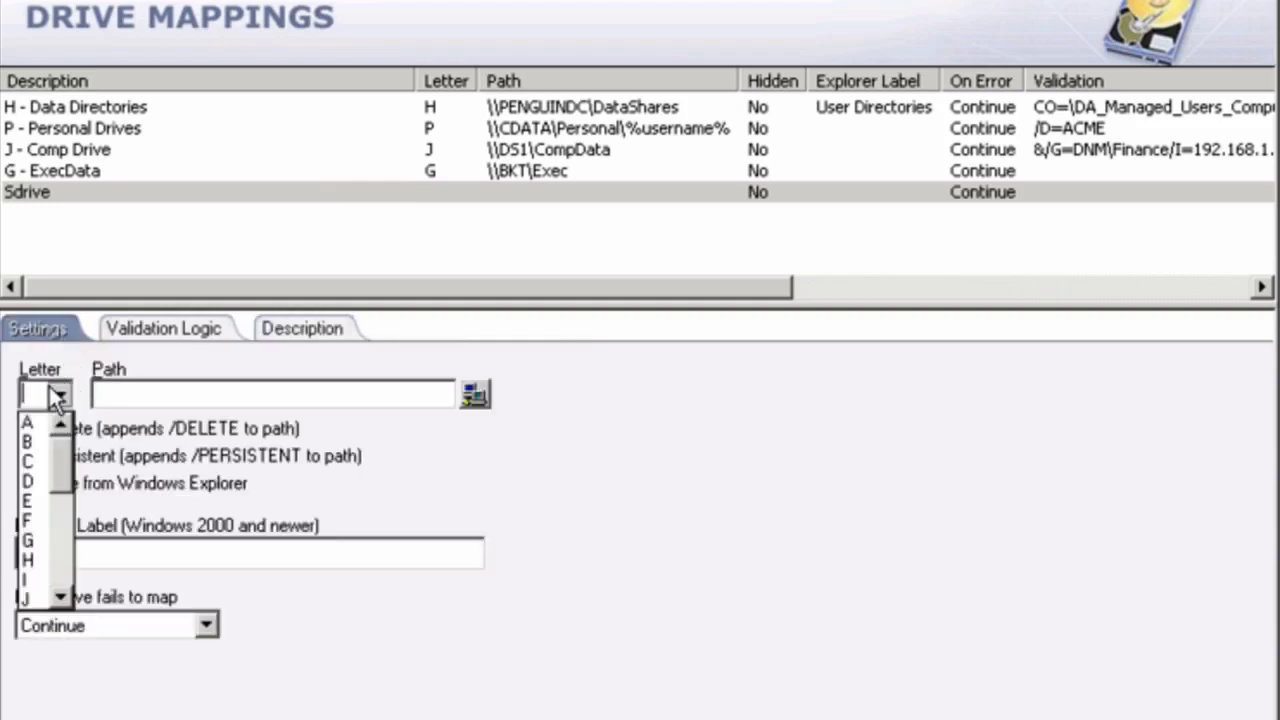
drag(66, 485, 70, 564)
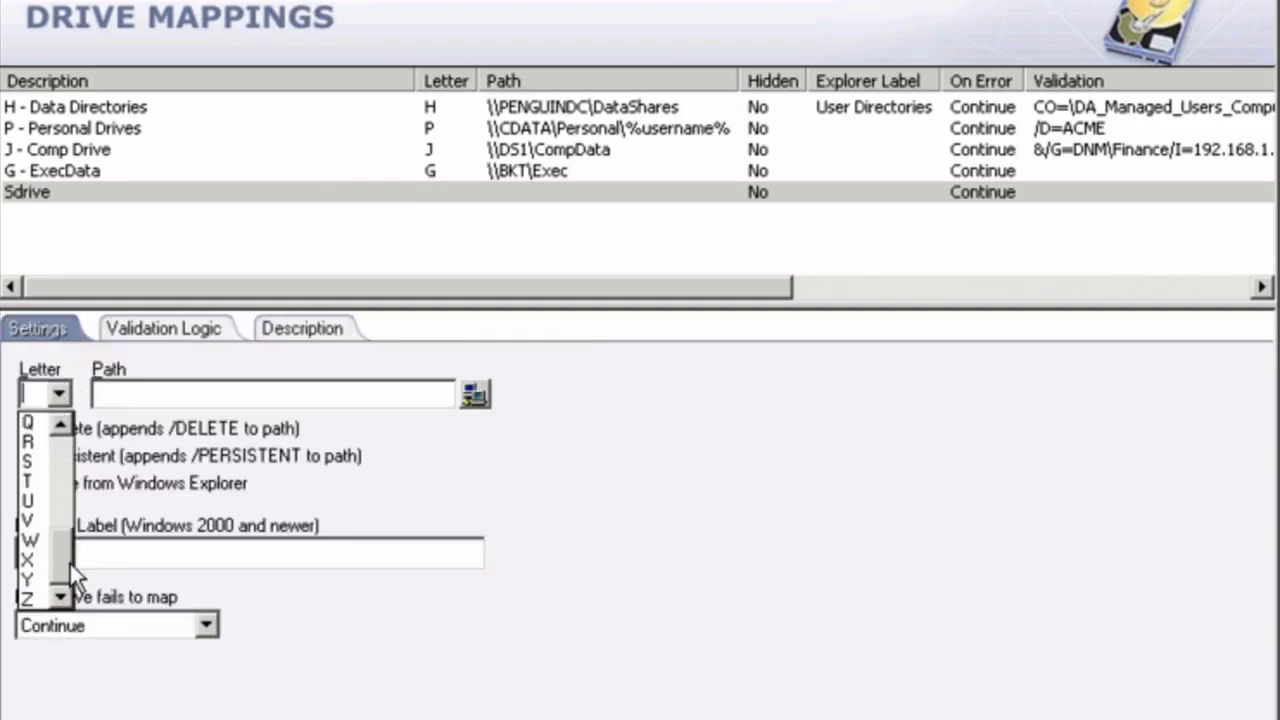
click(33, 462)
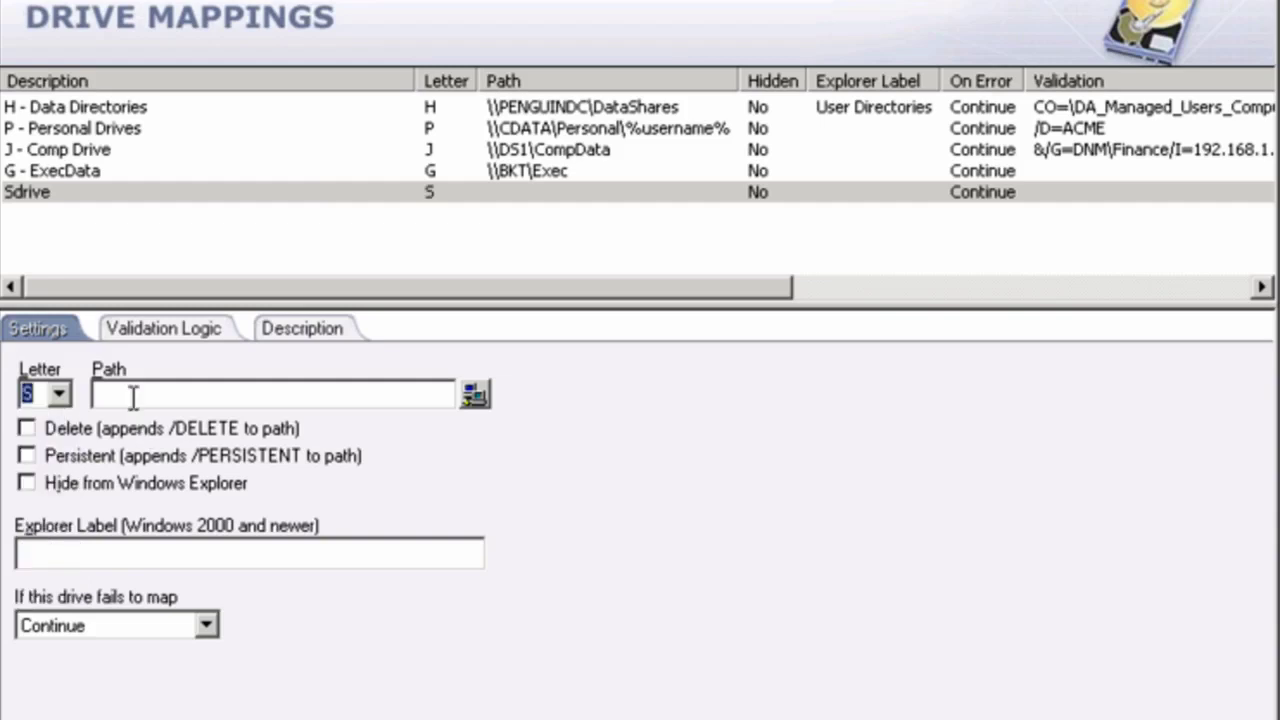
click(134, 393)
text(\\server\)
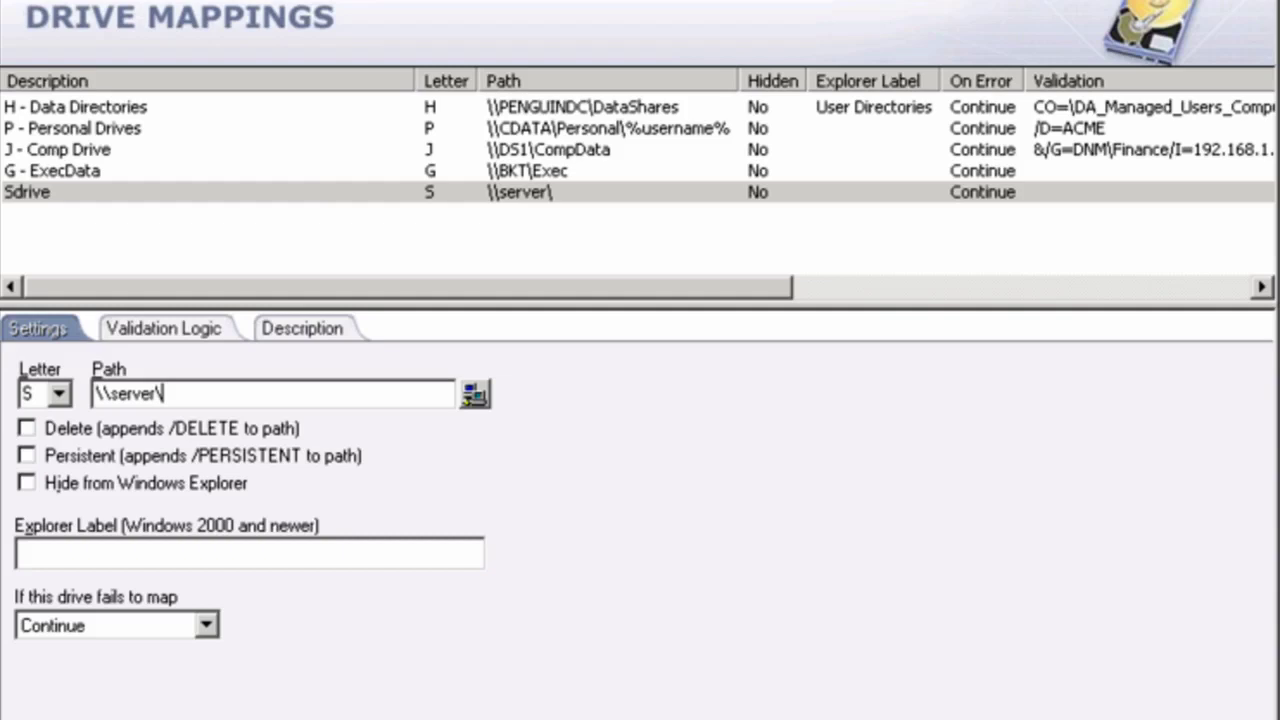
text(share)
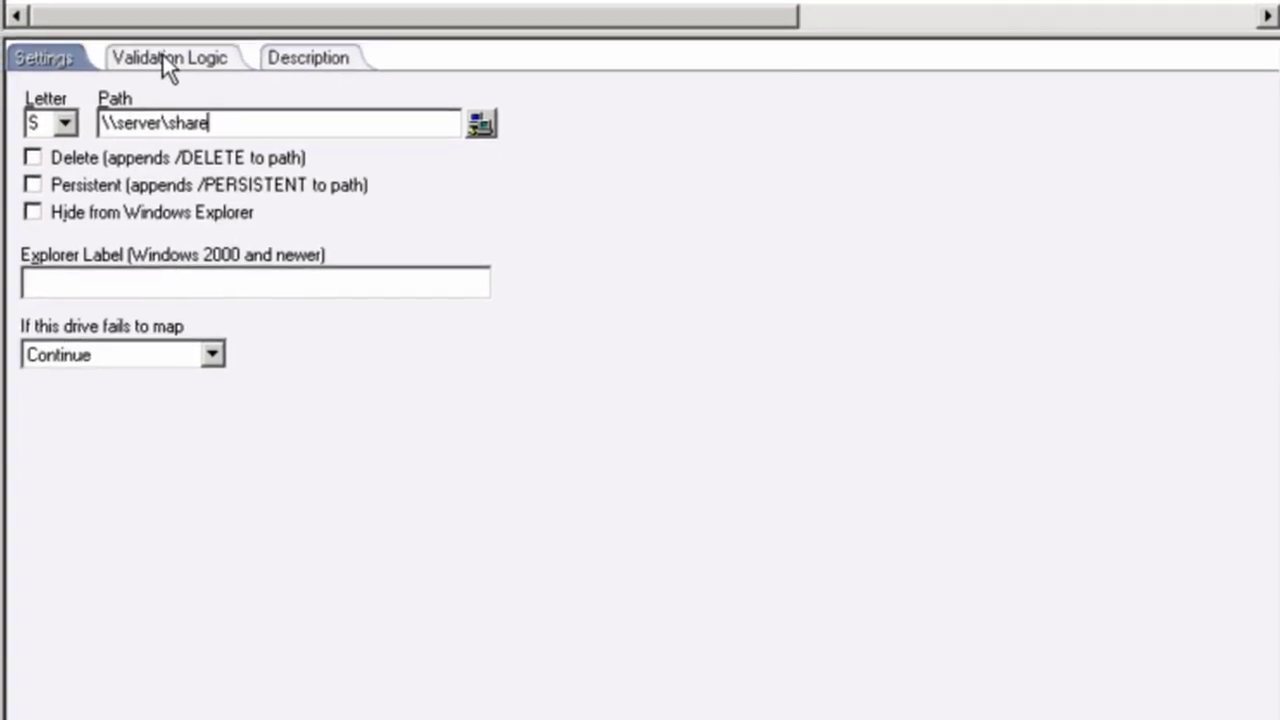
click(163, 330)
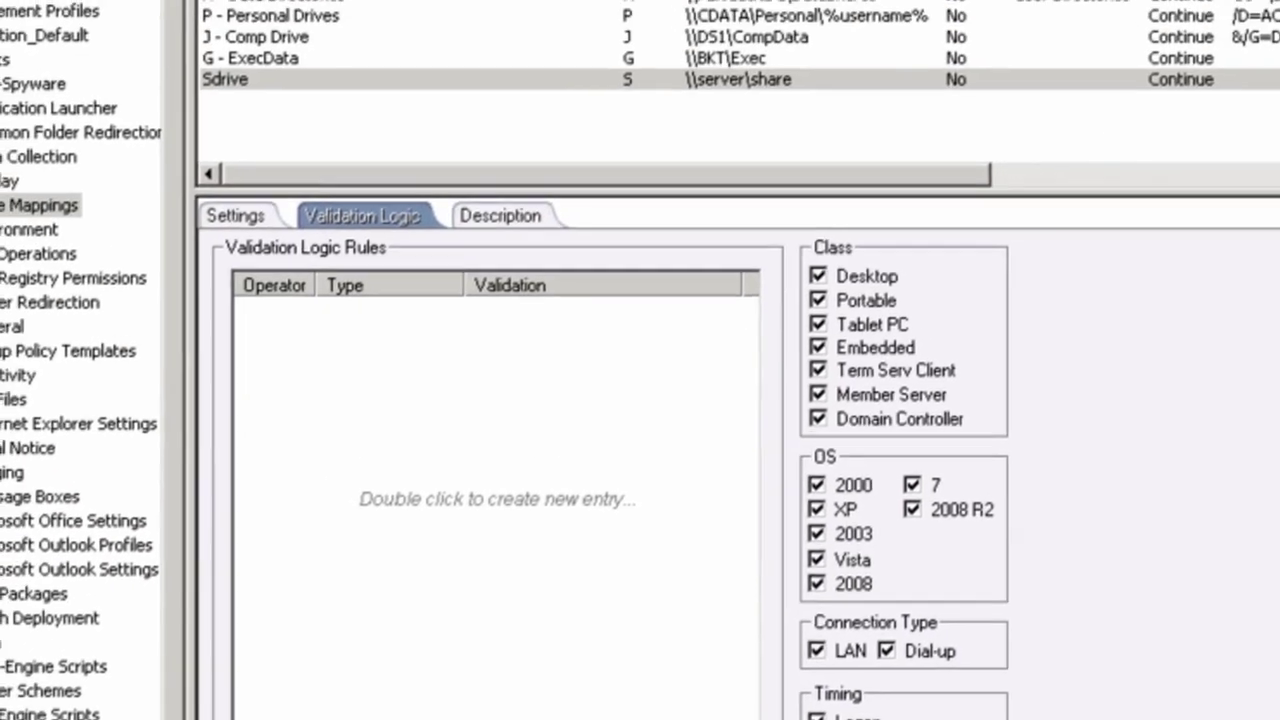
Step: Start a User Group validation rule and list the DNM global and universal groups
click(123, 562)
click(136, 203)
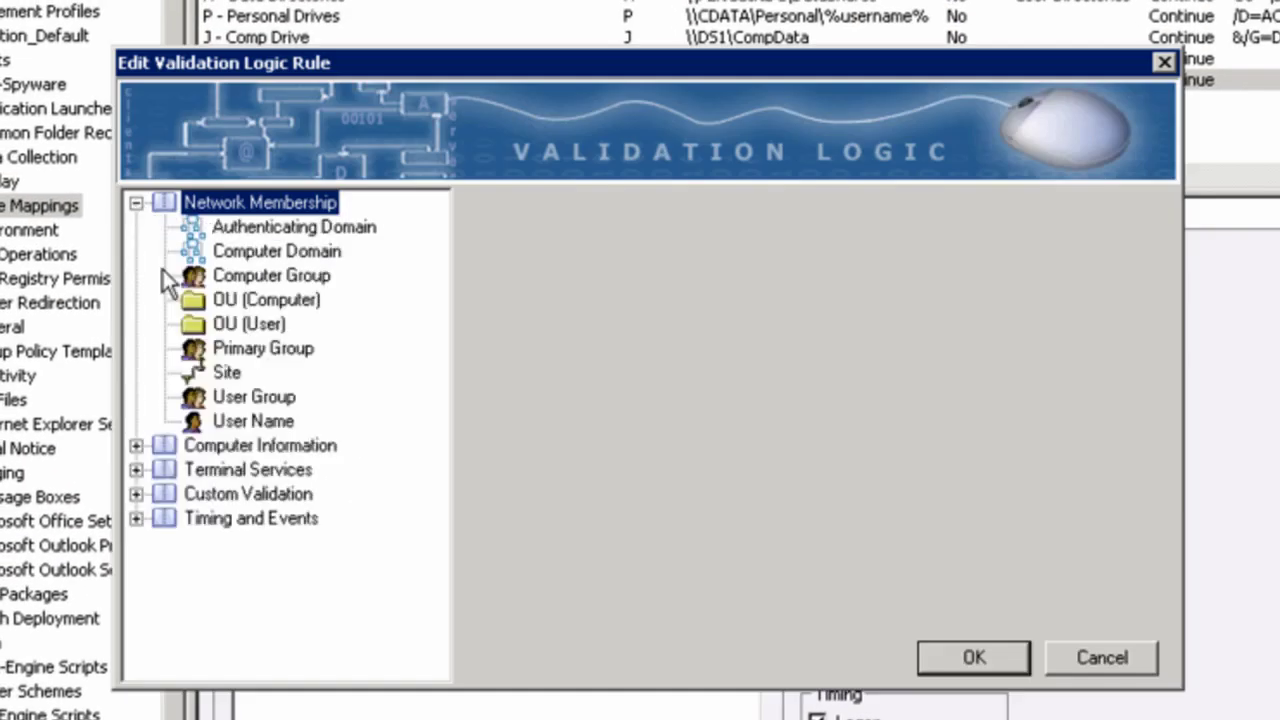
click(240, 397)
click(824, 266)
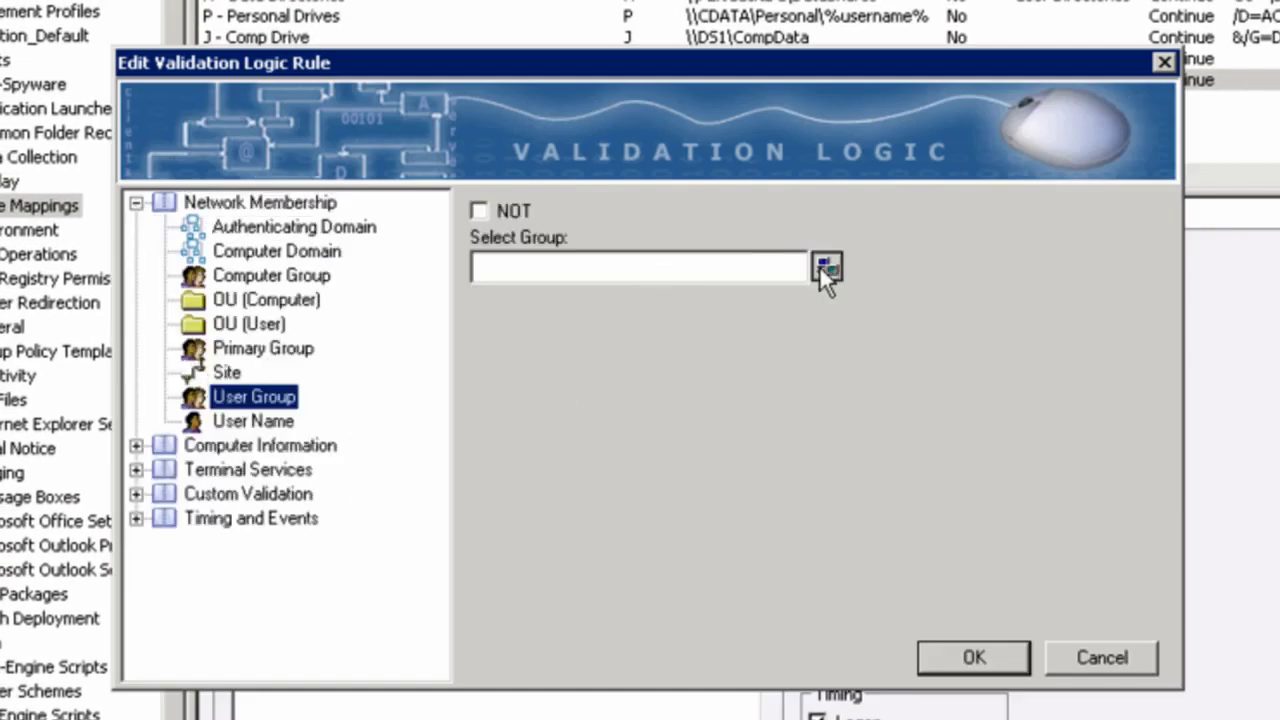
click(457, 273)
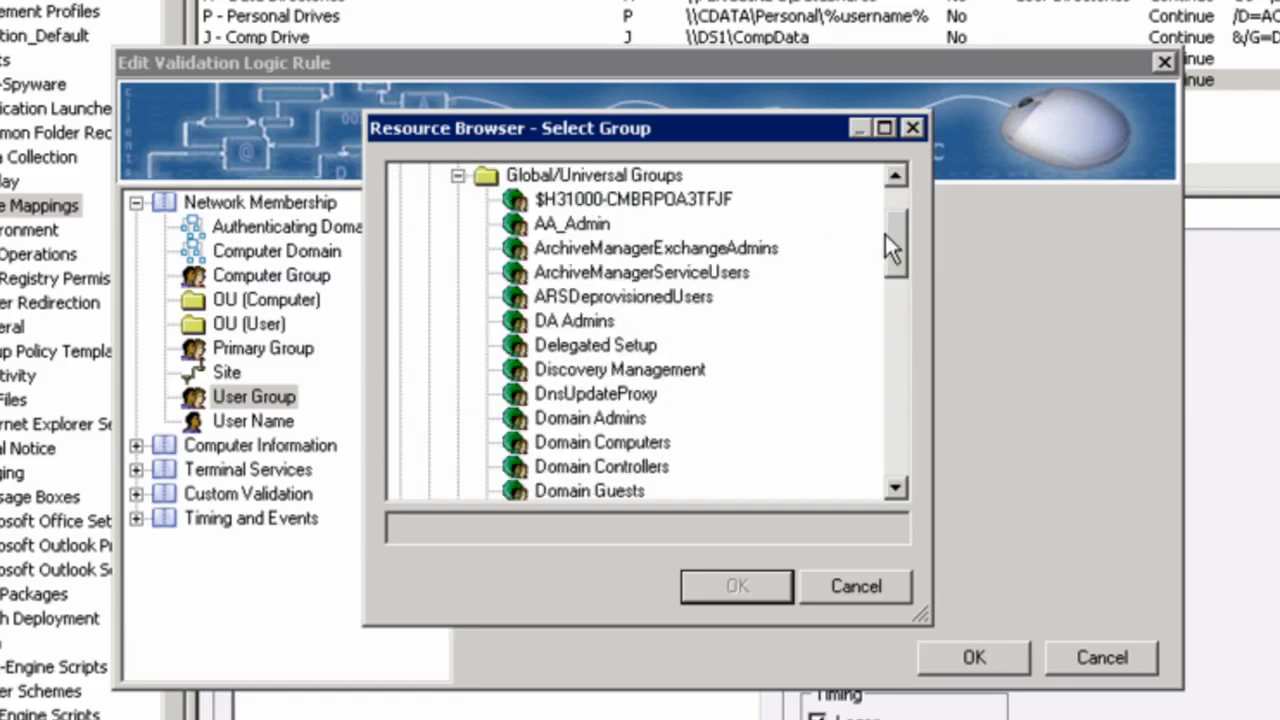
Step: Select Help Desk, Human Resources, Finance and Facilities groups and save the rule
drag(888, 234, 809, 294)
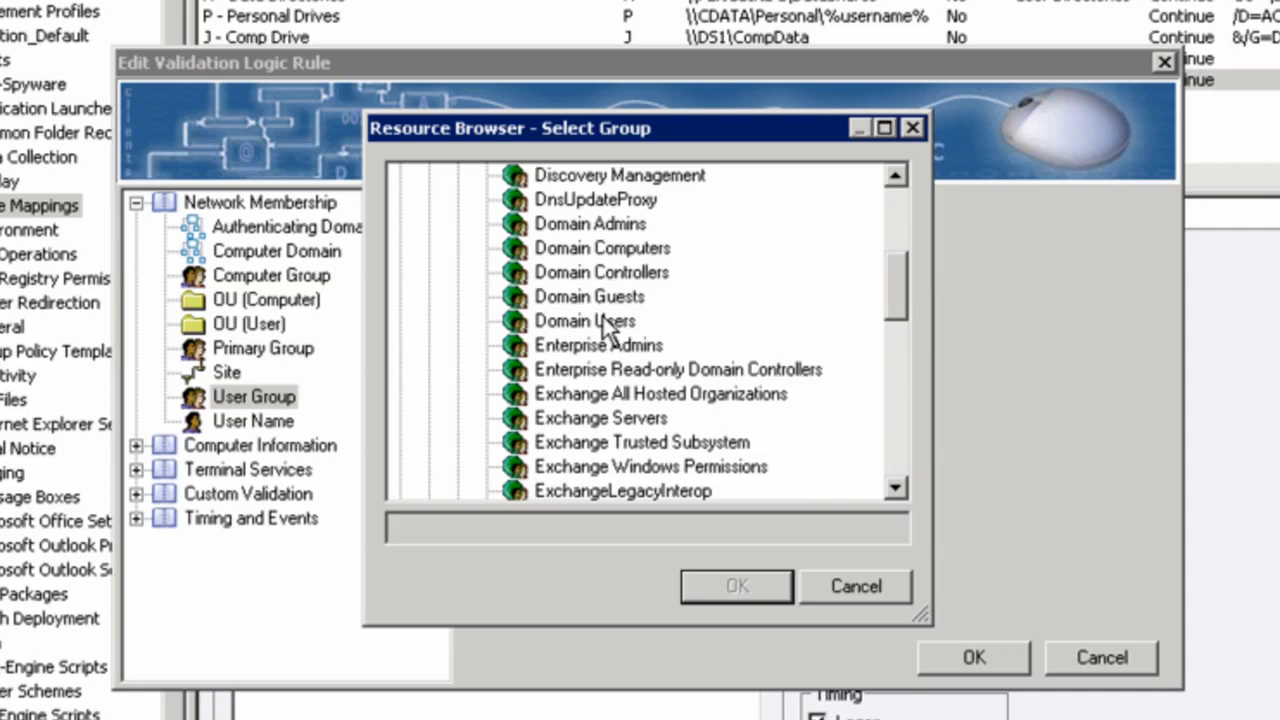
scroll(592, 310, down, 2)
click(568, 446)
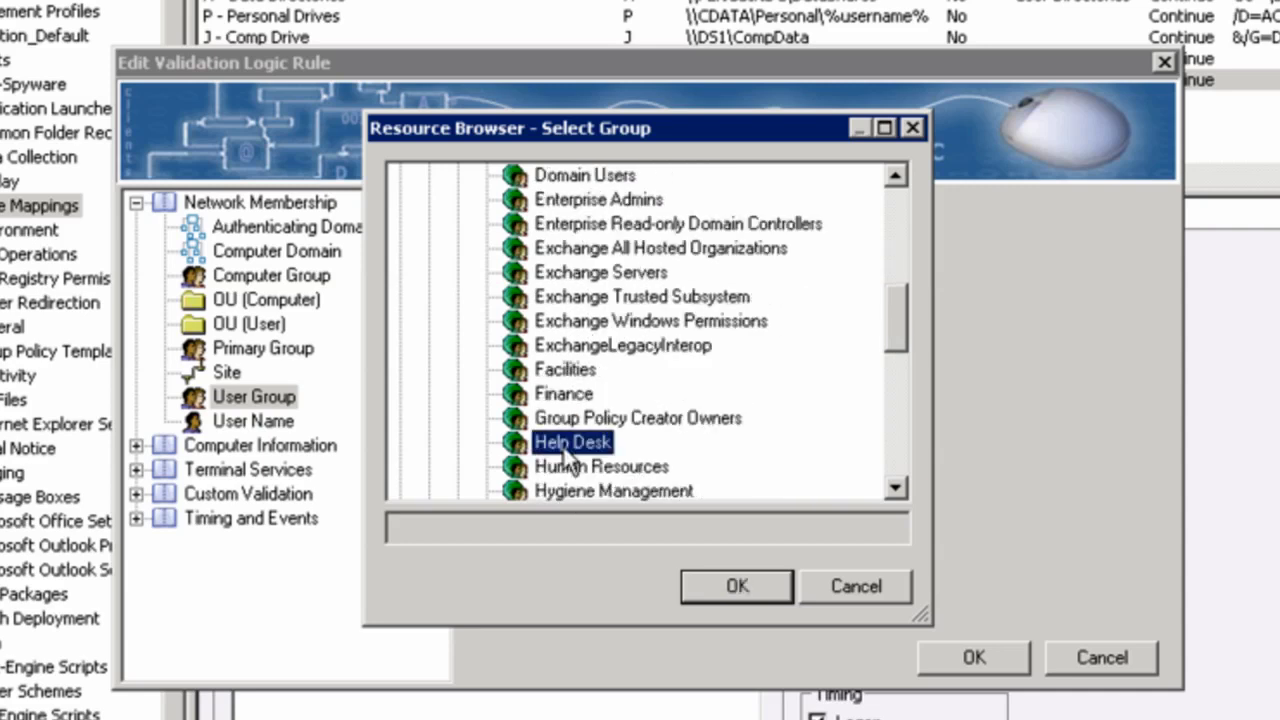
ctrl+click(565, 467)
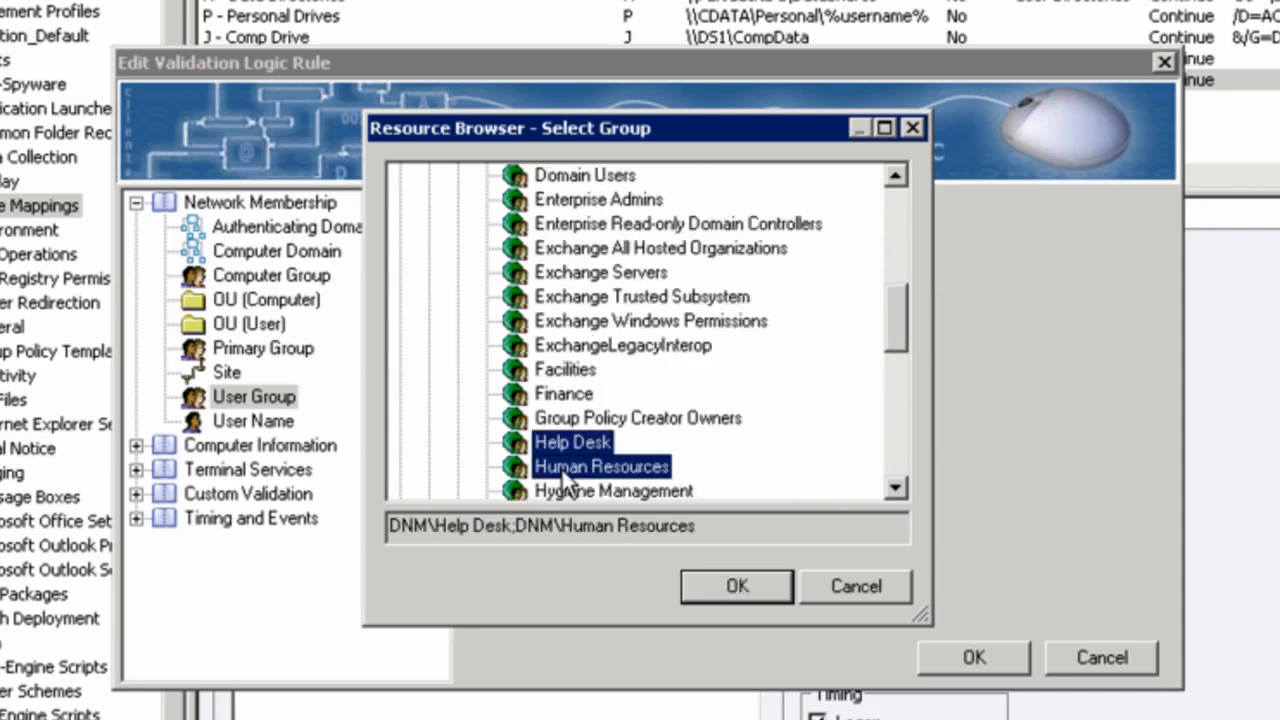
ctrl+click(563, 393)
ctrl+click(565, 370)
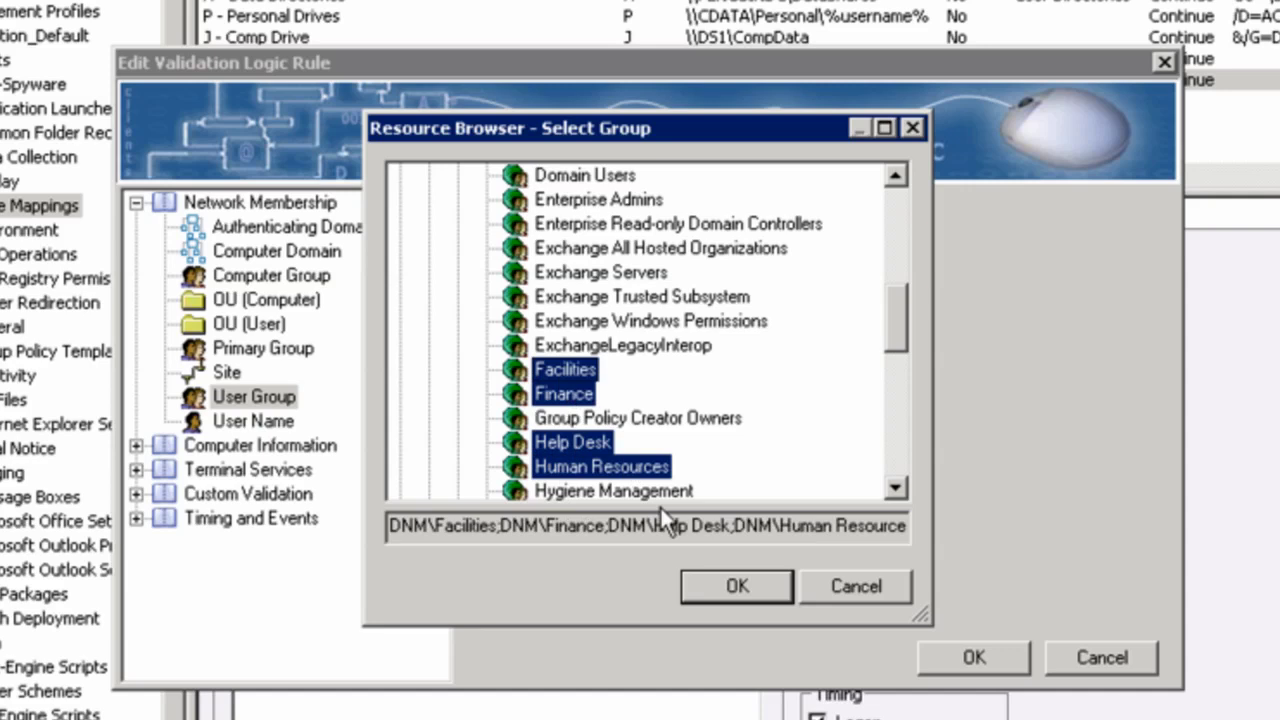
click(737, 586)
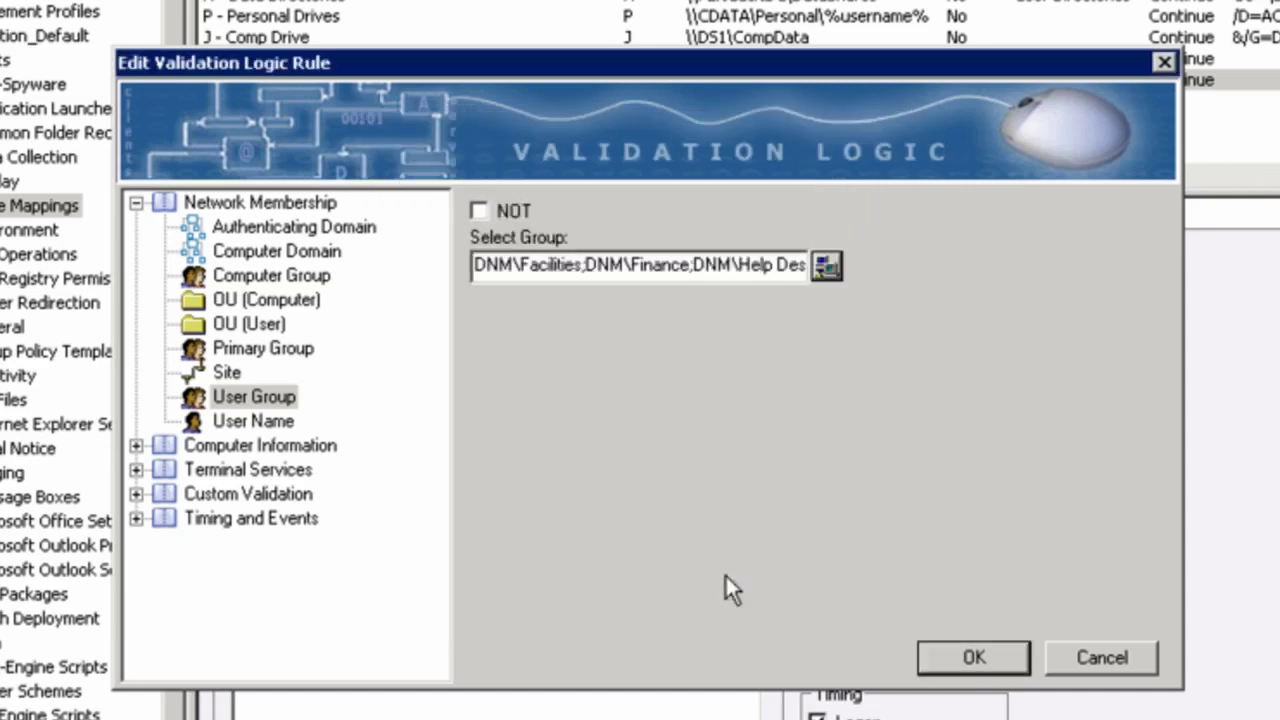
click(949, 652)
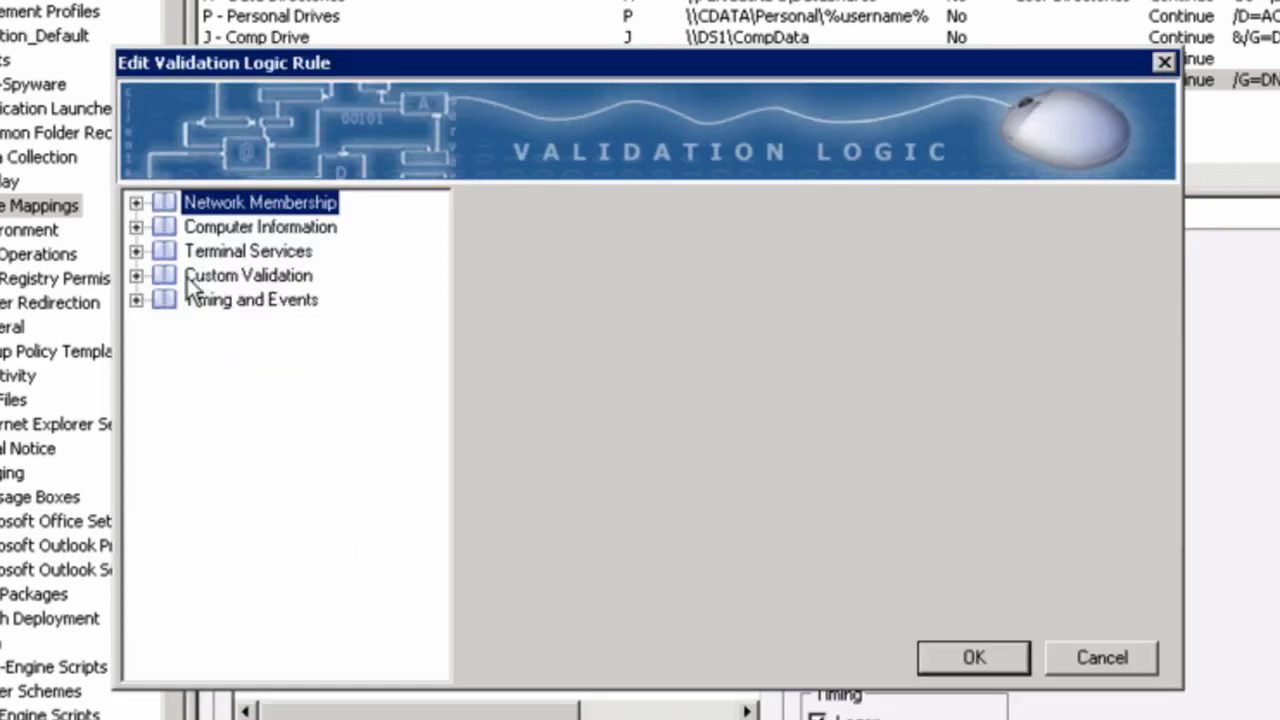
Step: Begin a second validation rule based on Site
click(136, 202)
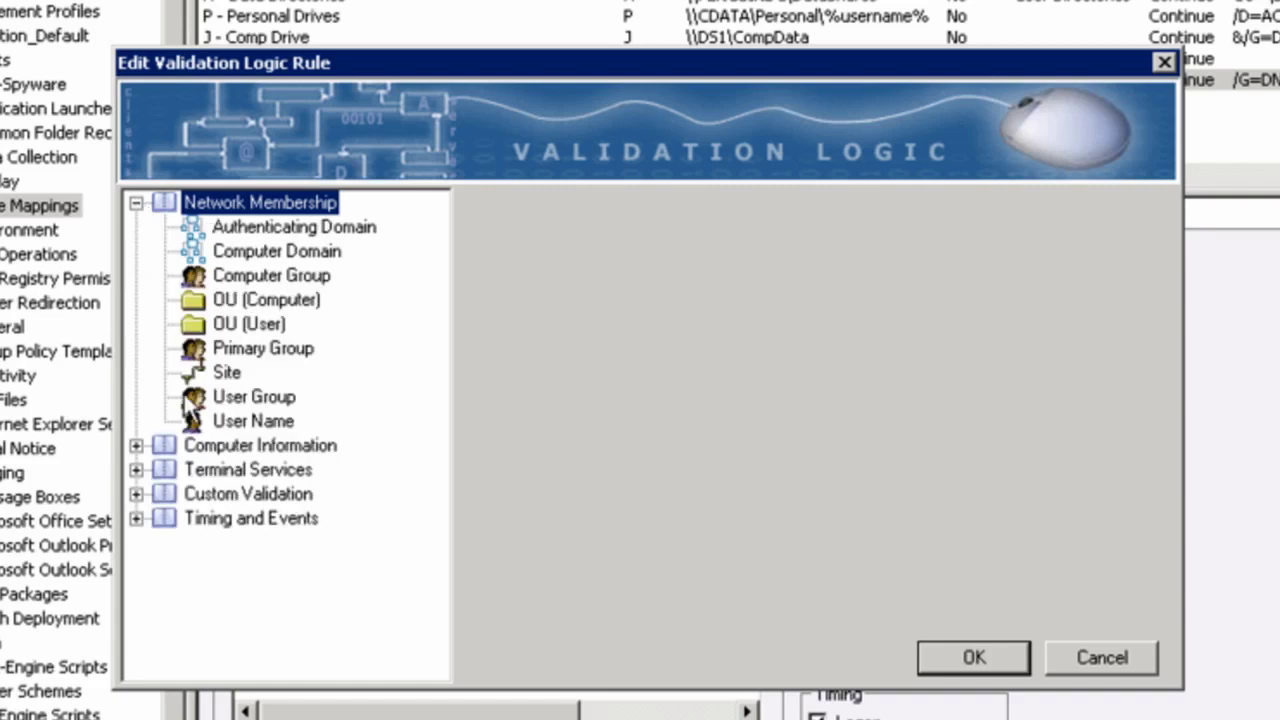
click(227, 372)
click(542, 268)
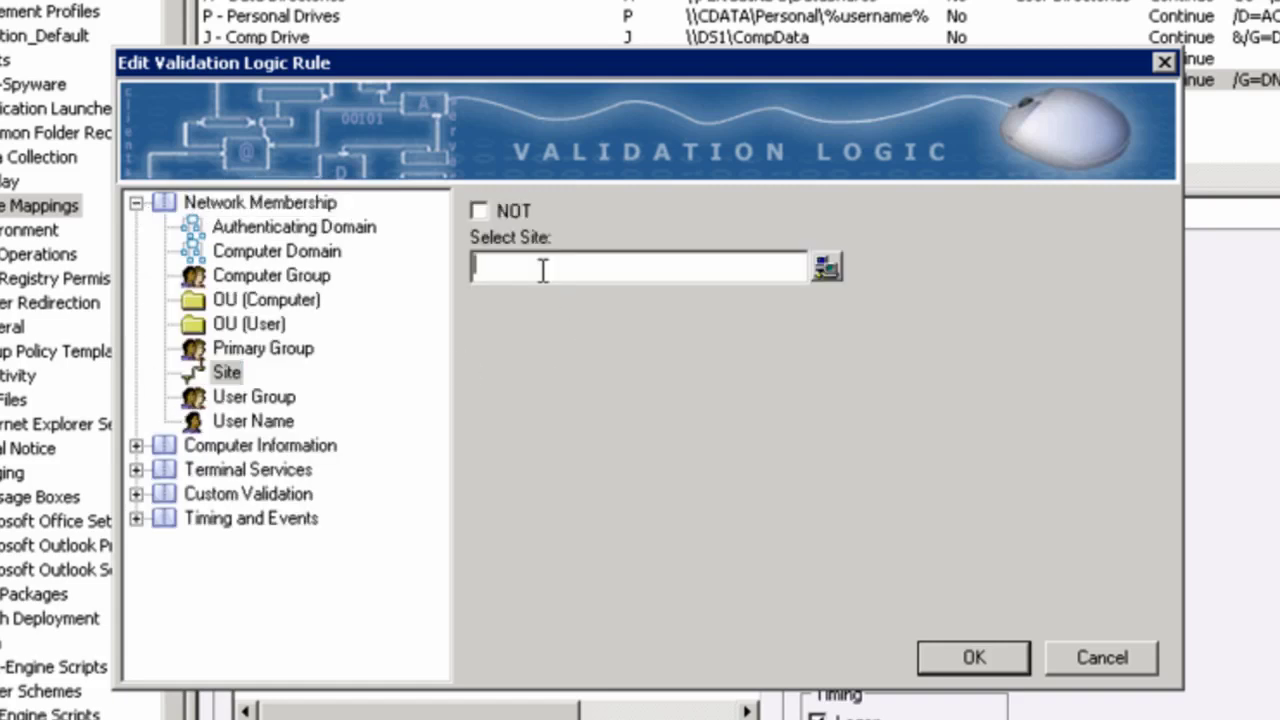
Step: Save a TAMPA site rule and add a TCP/IP Address rule for 192.168.1.*
text(TAMPA)
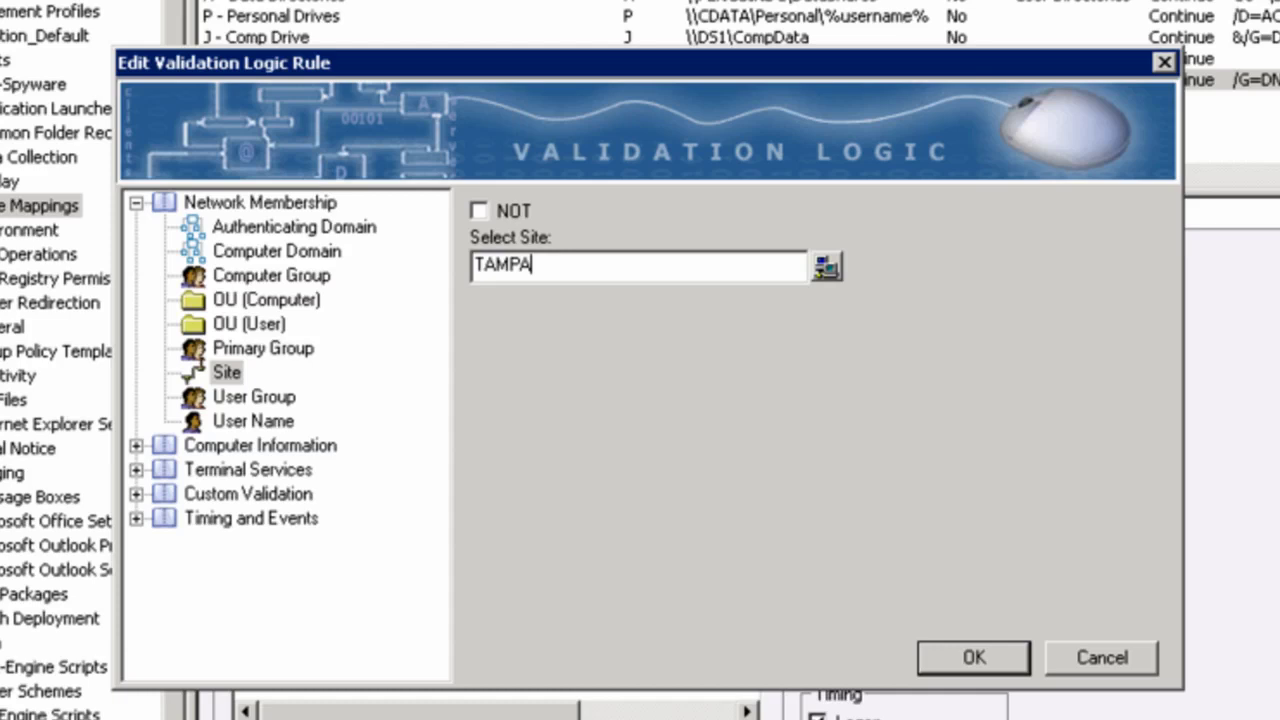
click(960, 660)
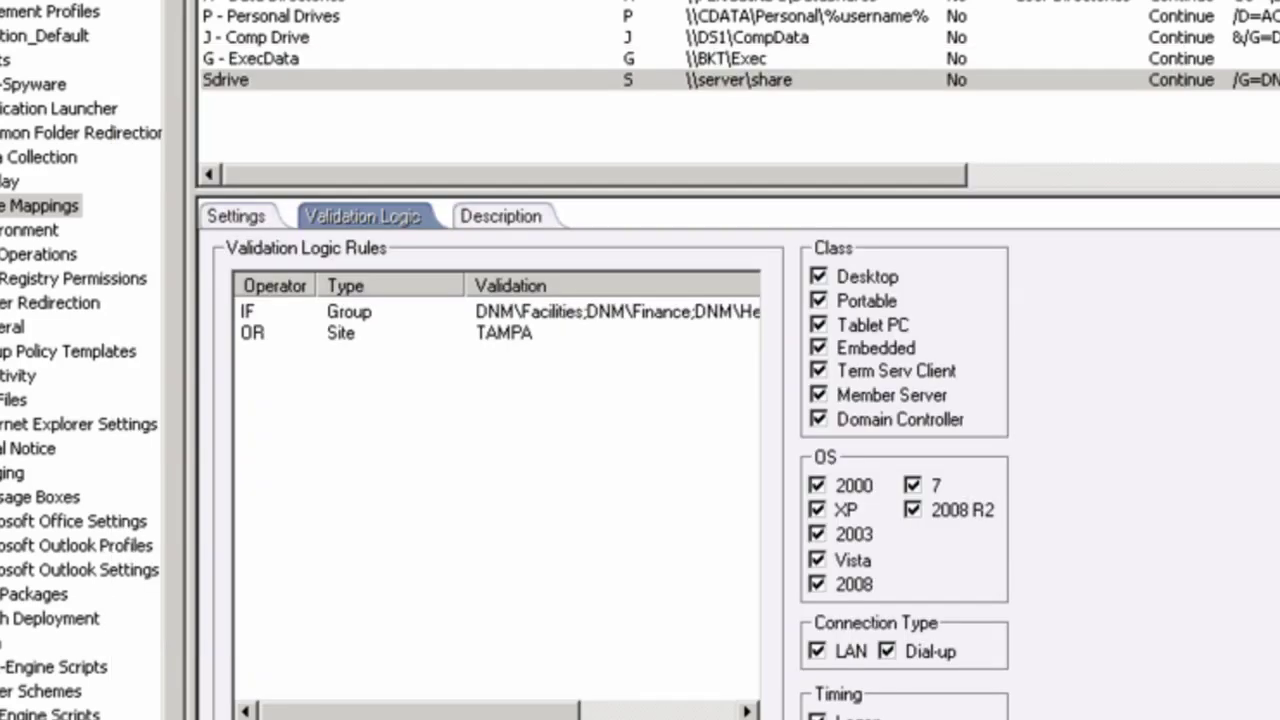
click(220, 672)
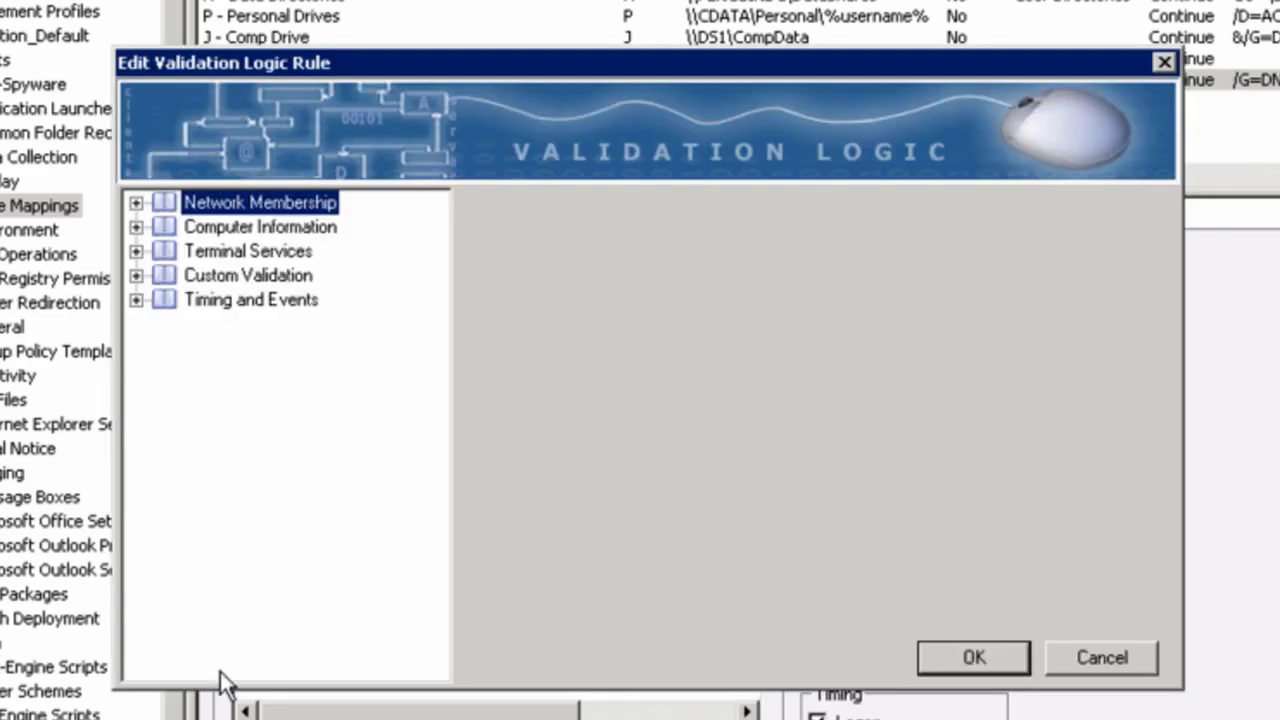
click(138, 228)
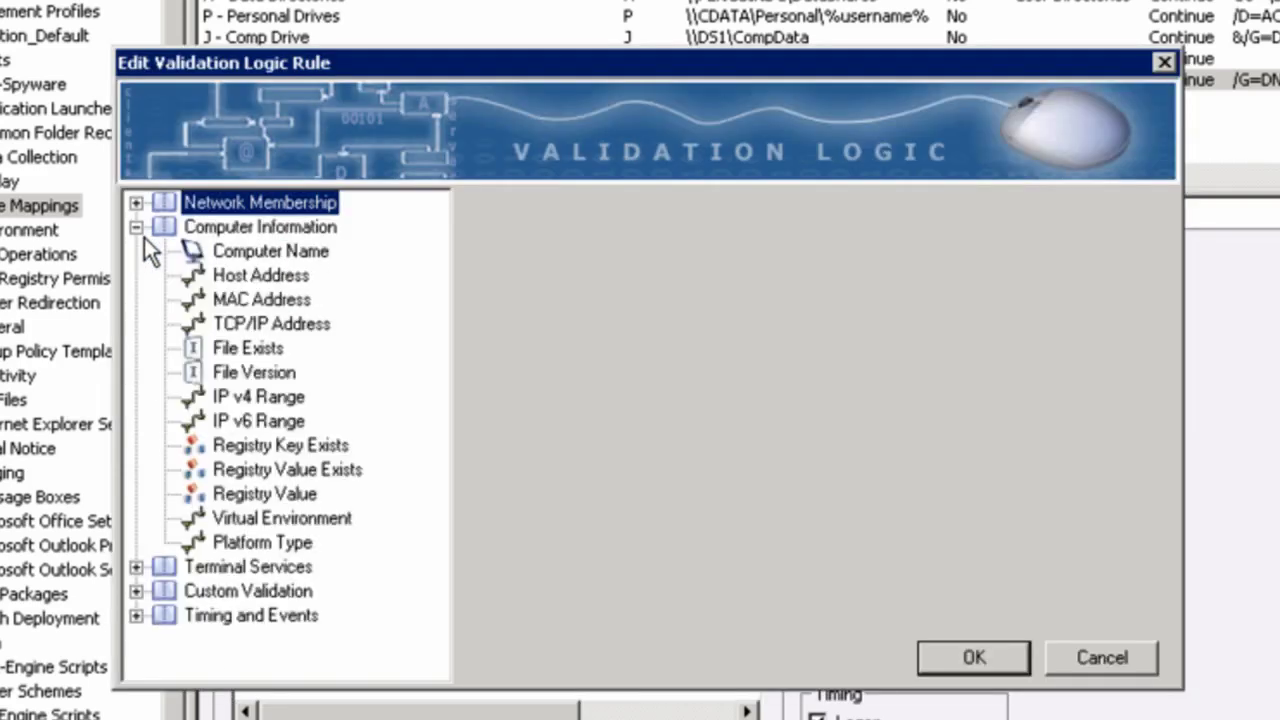
click(245, 328)
click(531, 254)
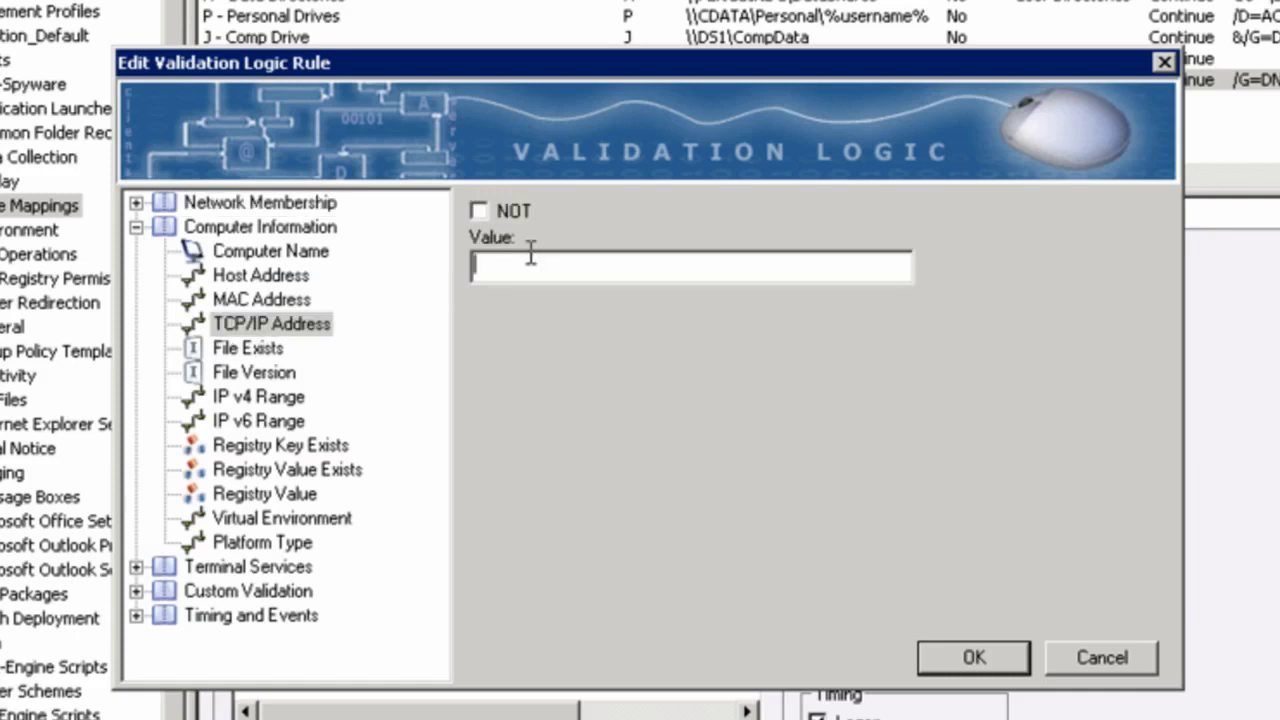
text(192.168.1.*)
click(952, 668)
Step: Add a User validation rule to Sdrive that picks one specific user account to exclude
click(206, 386)
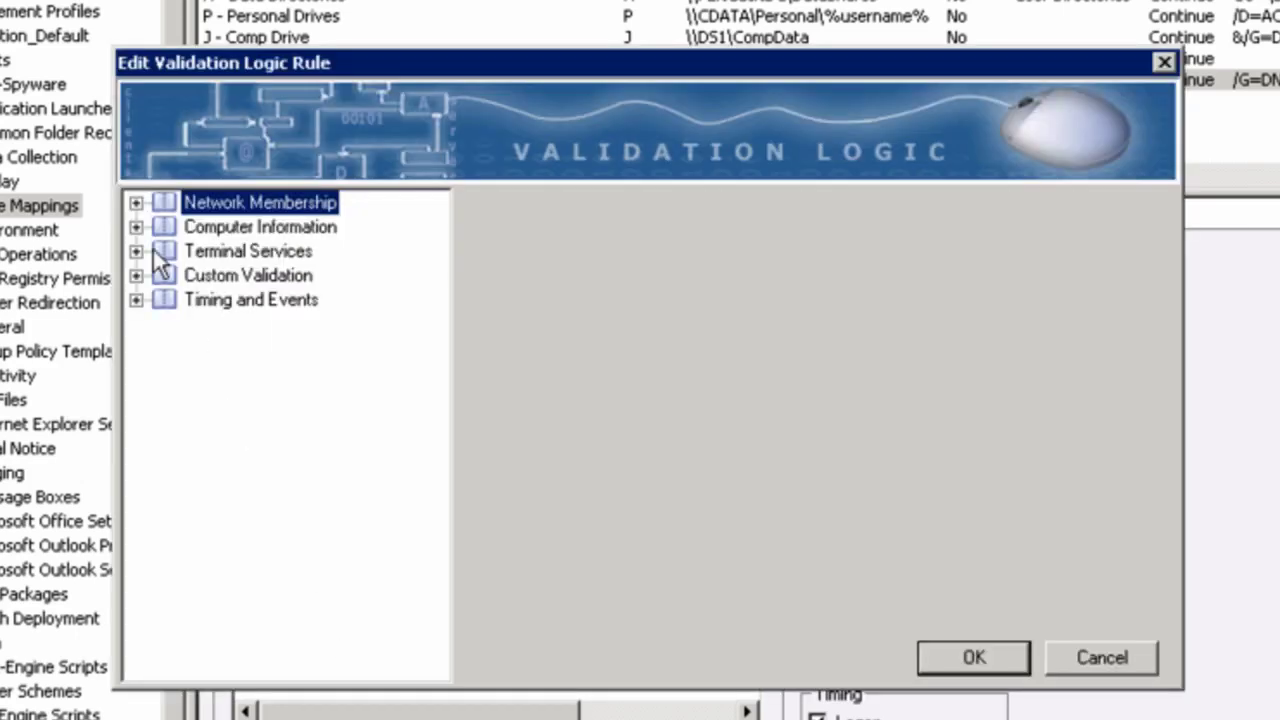
click(135, 203)
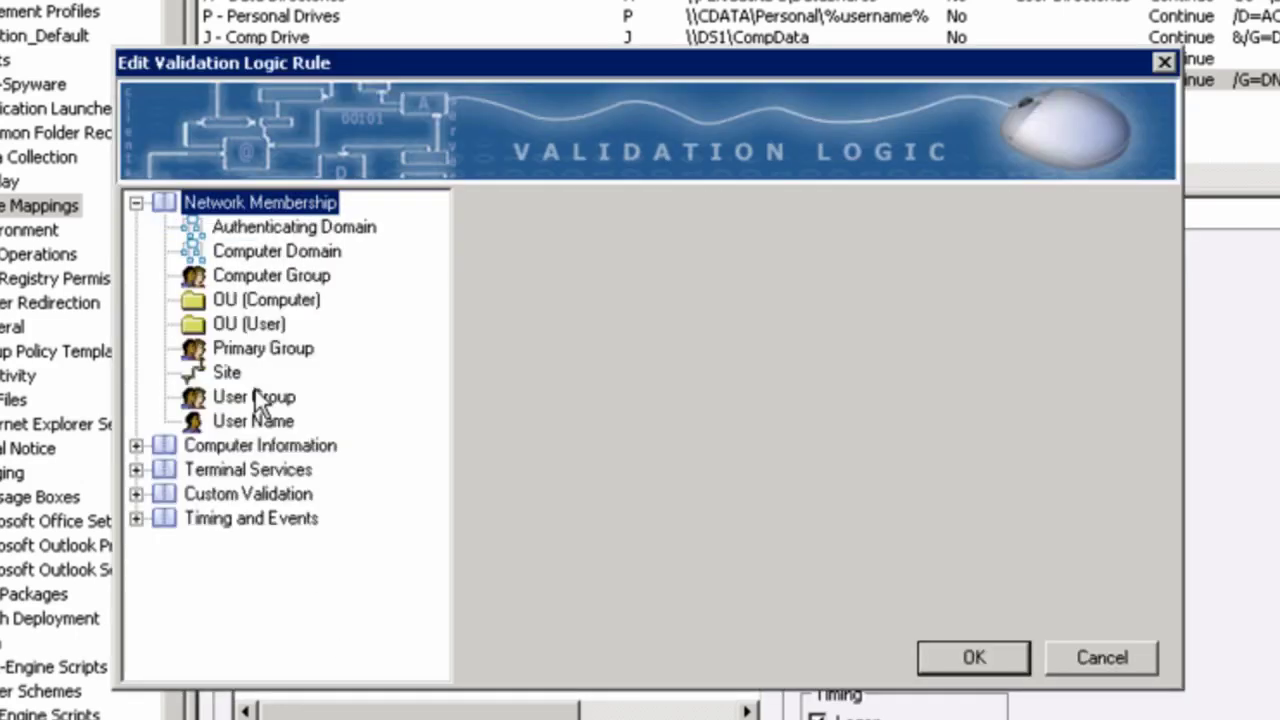
click(256, 424)
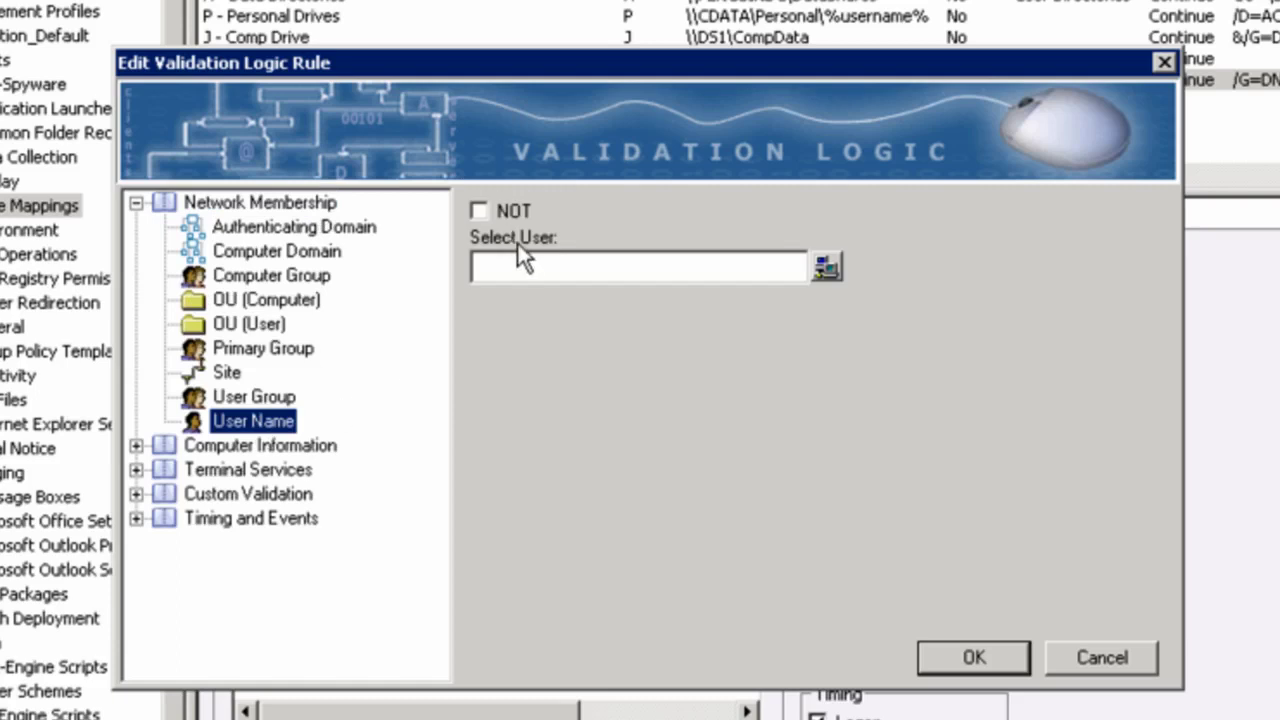
click(839, 278)
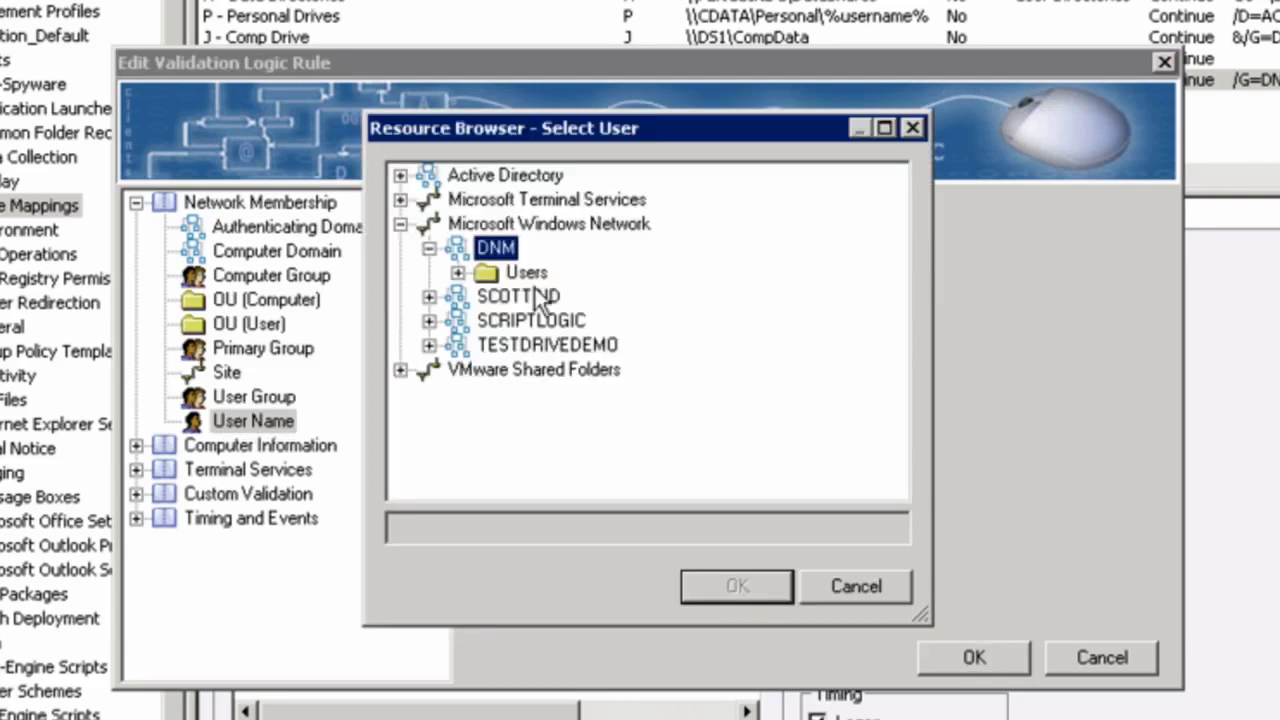
click(458, 274)
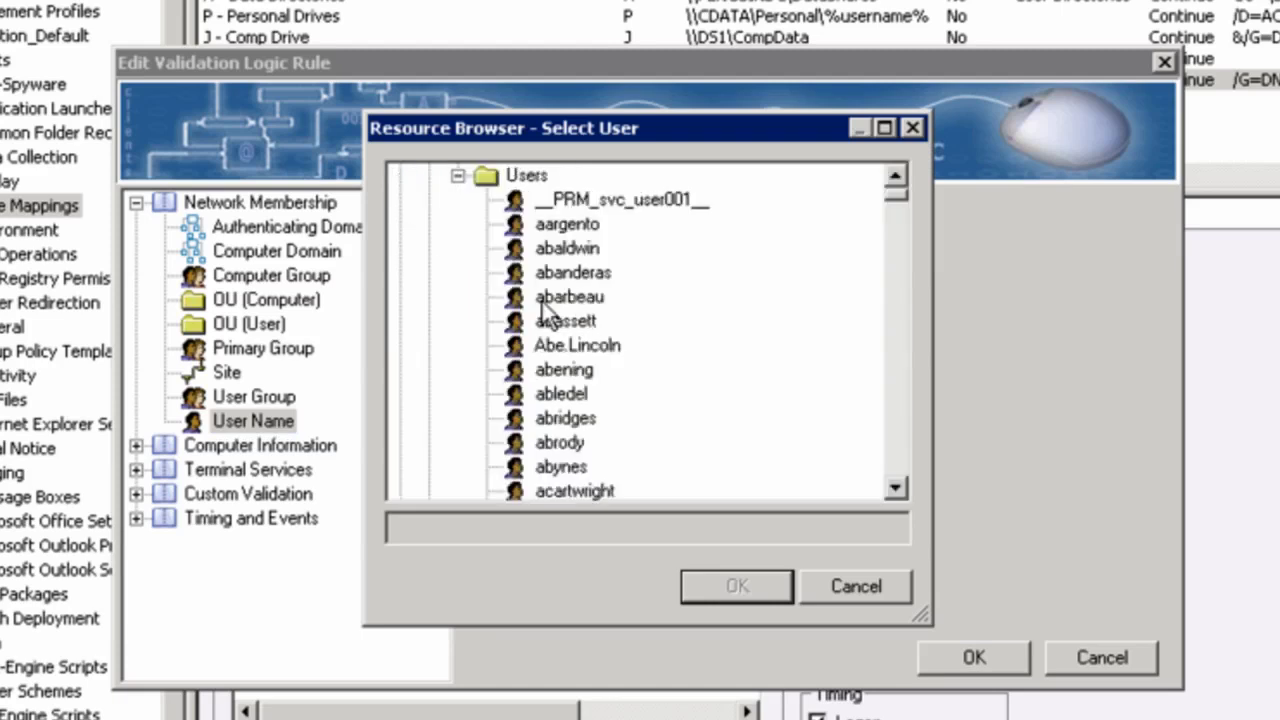
click(562, 249)
click(716, 586)
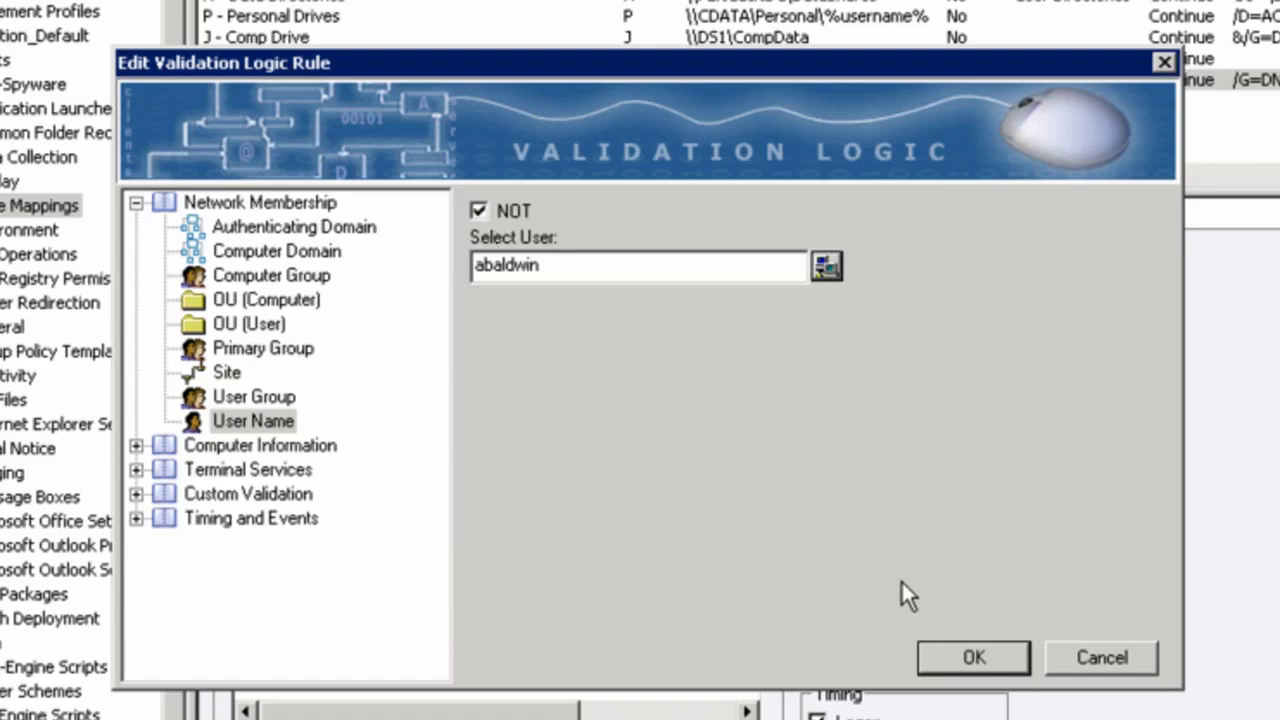
click(931, 655)
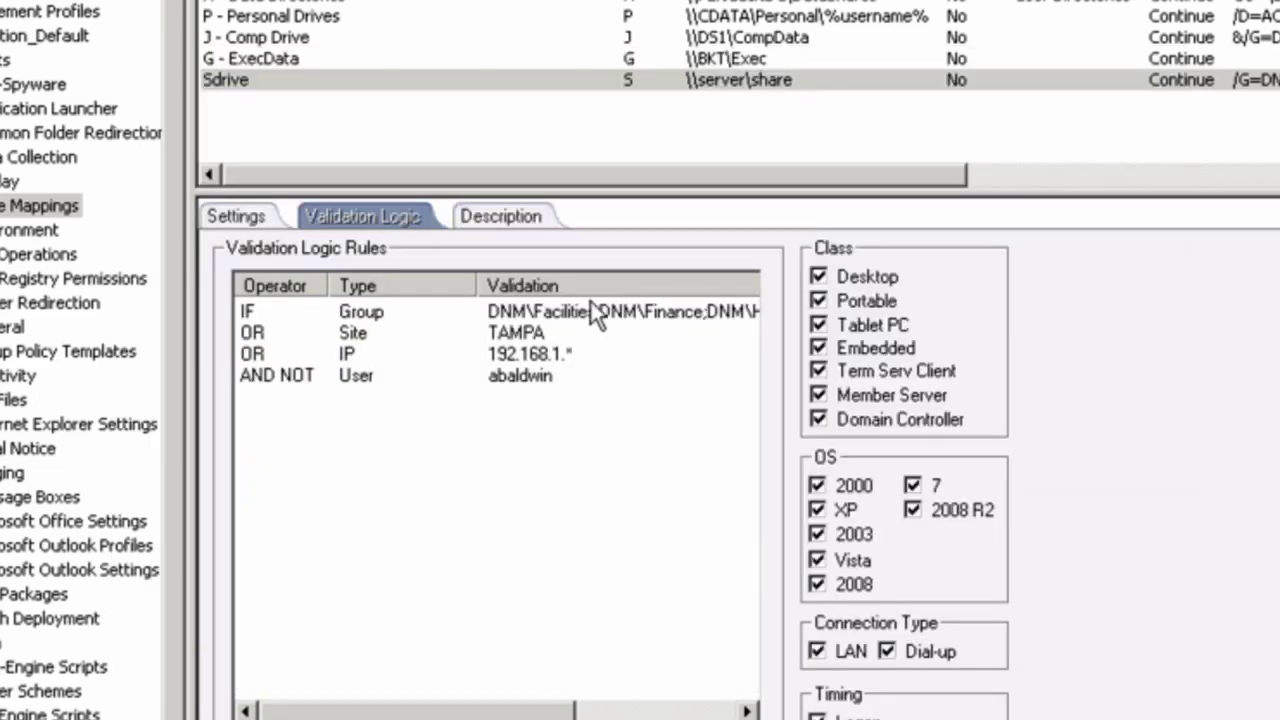
Step: Exclude Domain Controller, Member Server, Embedded and Tablet PC classes from Sdrive
drag(540, 708, 683, 710)
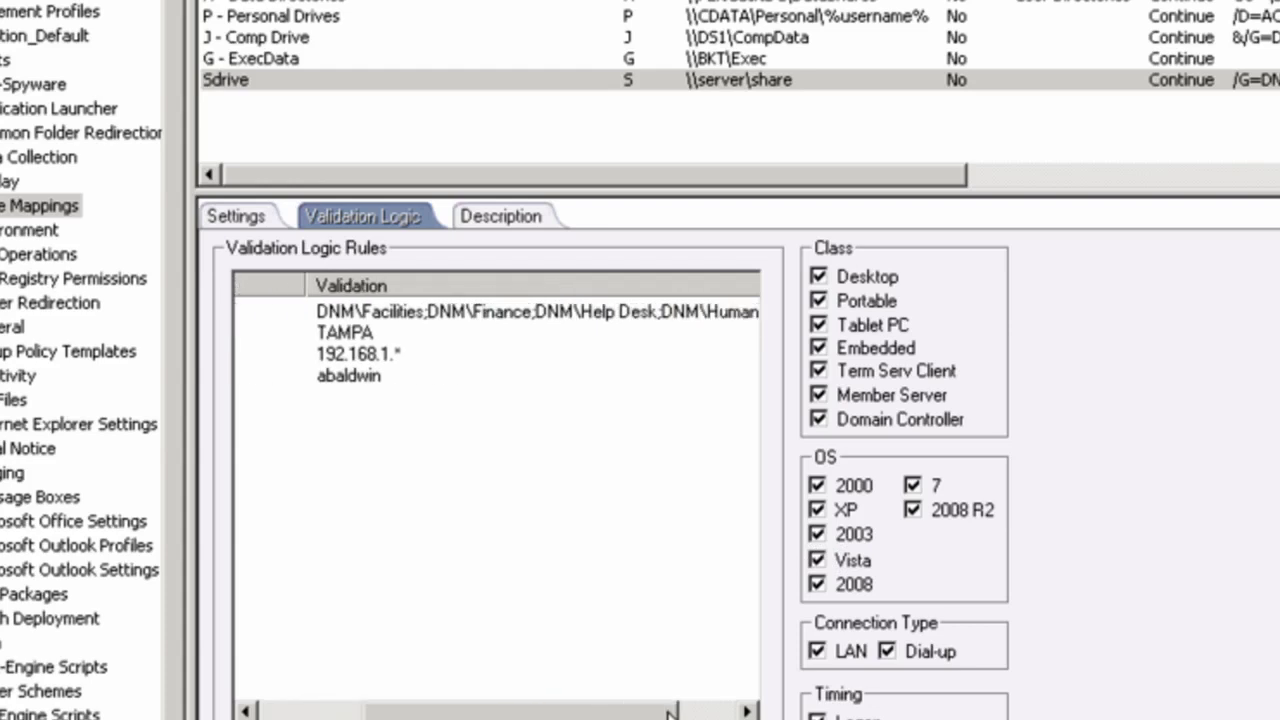
drag(610, 638, 410, 646)
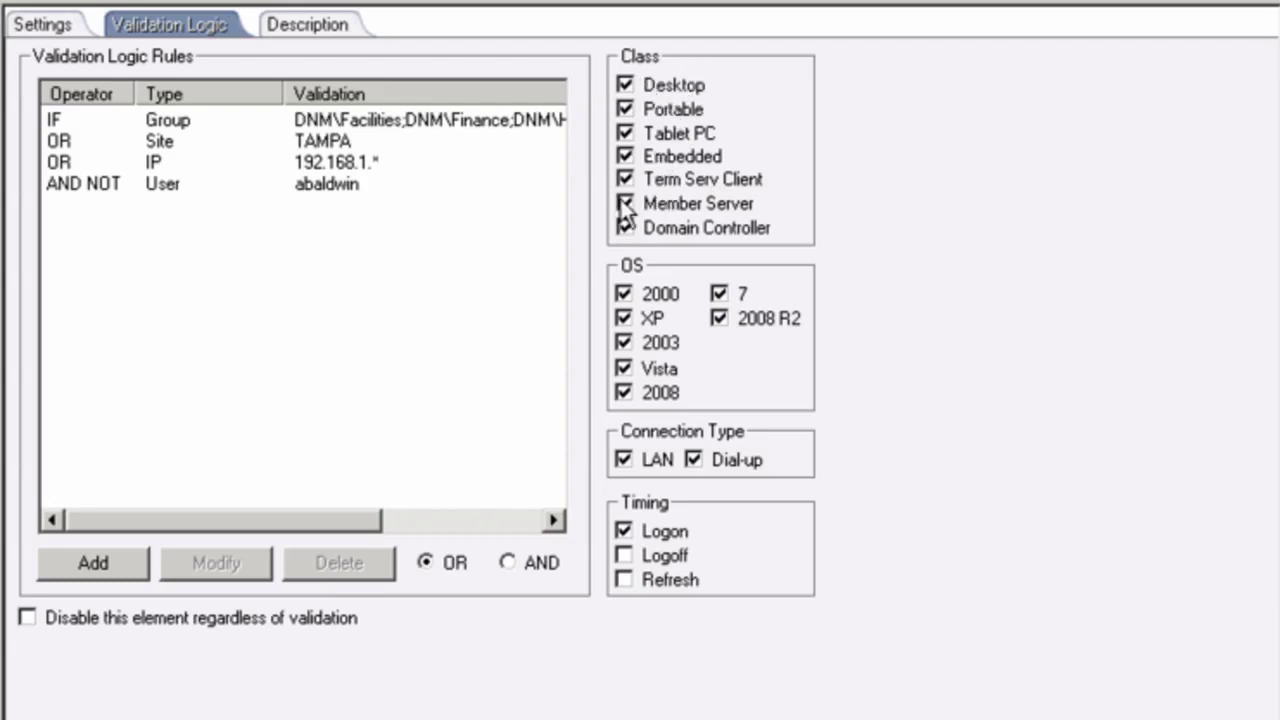
click(630, 236)
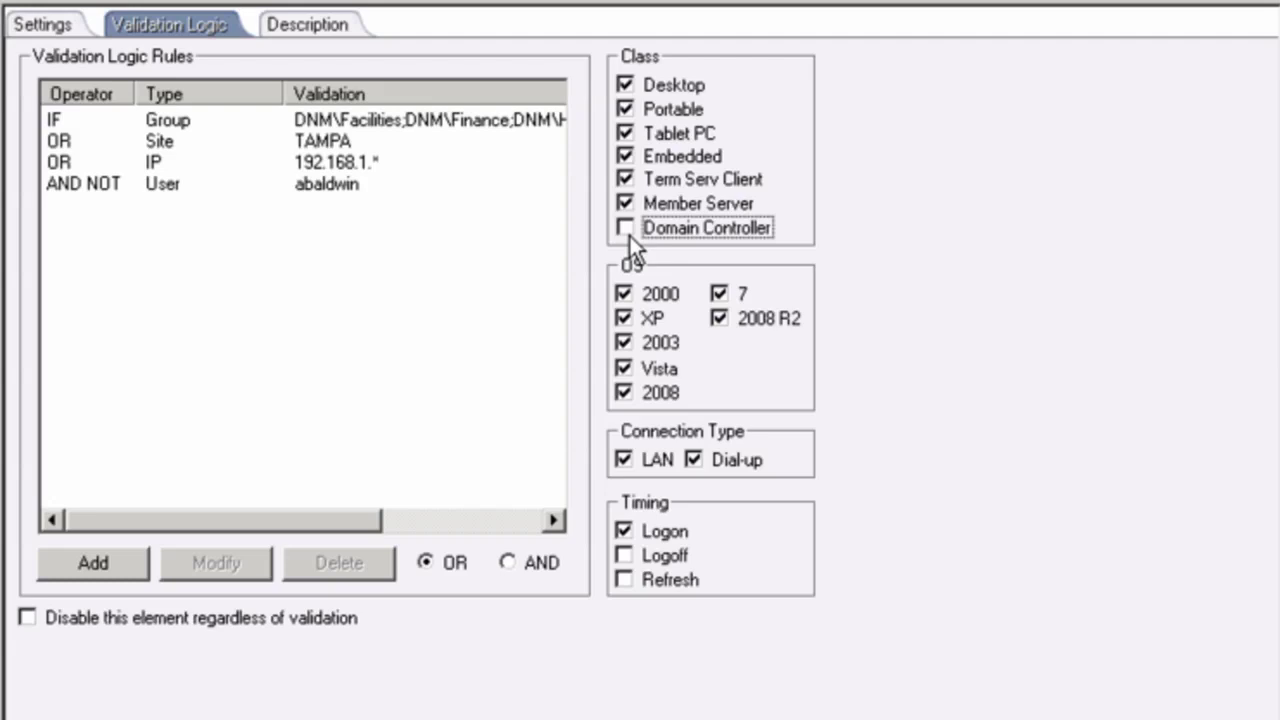
click(627, 203)
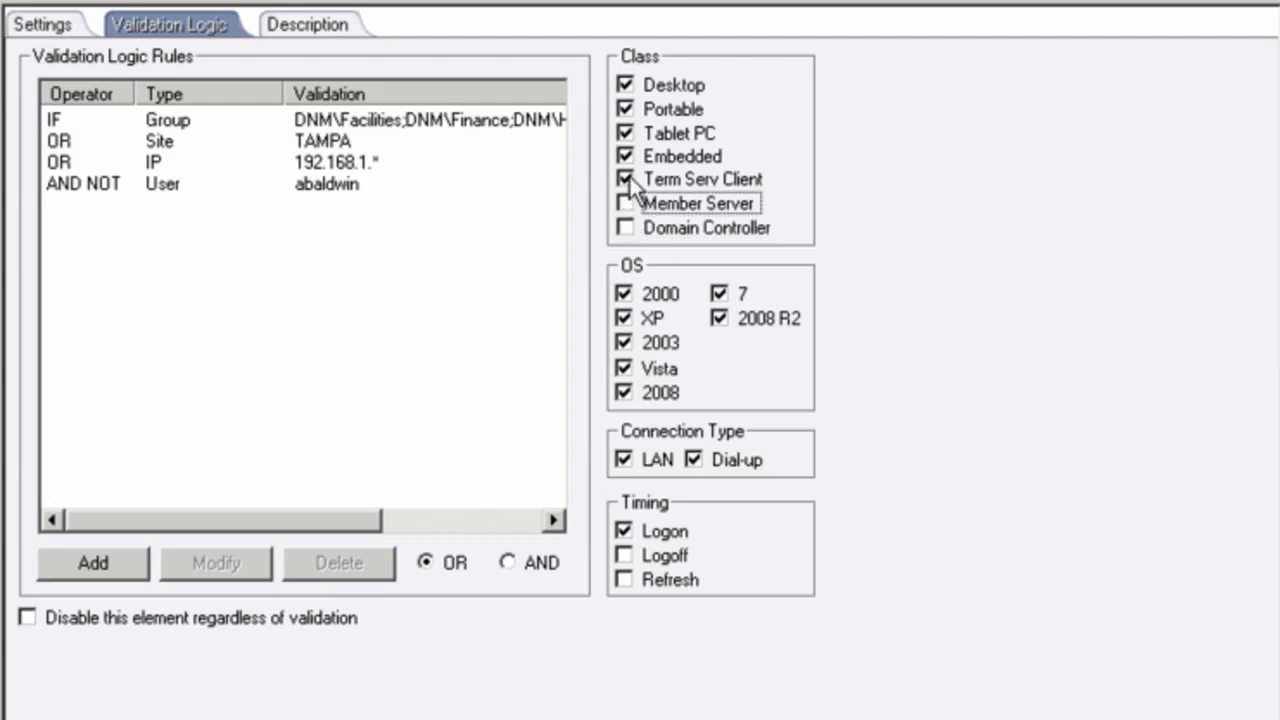
click(626, 157)
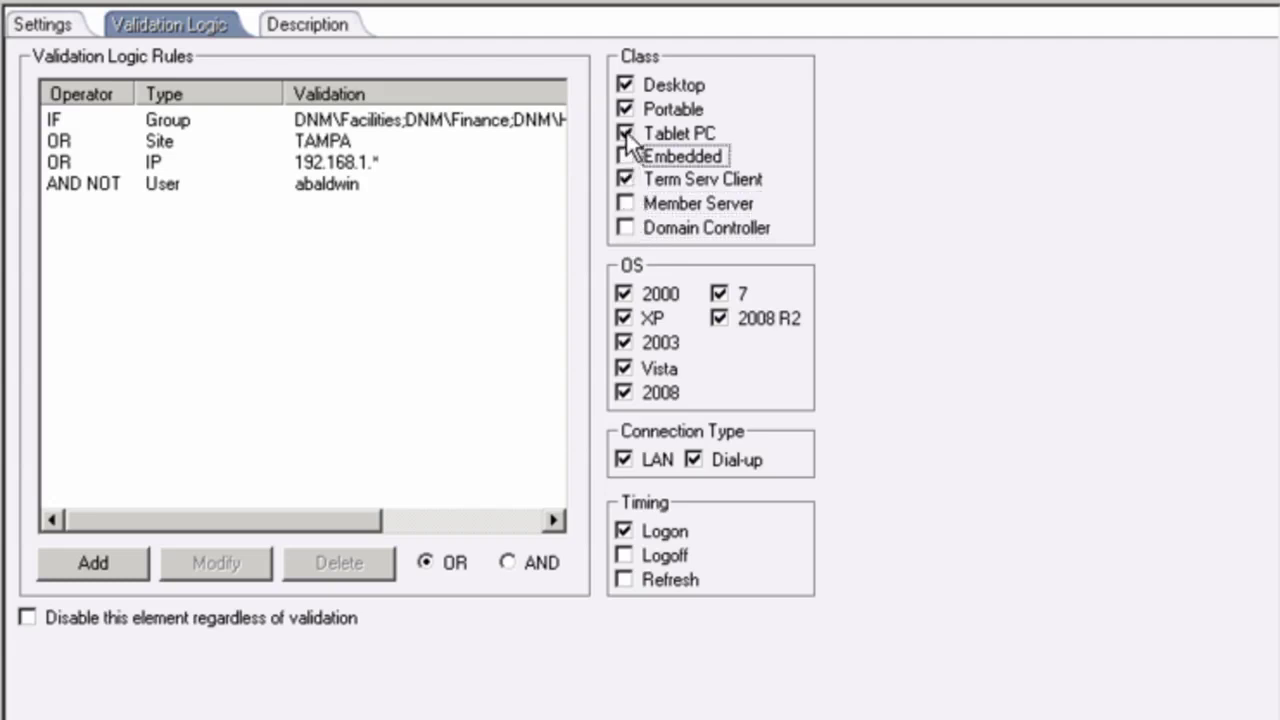
click(626, 134)
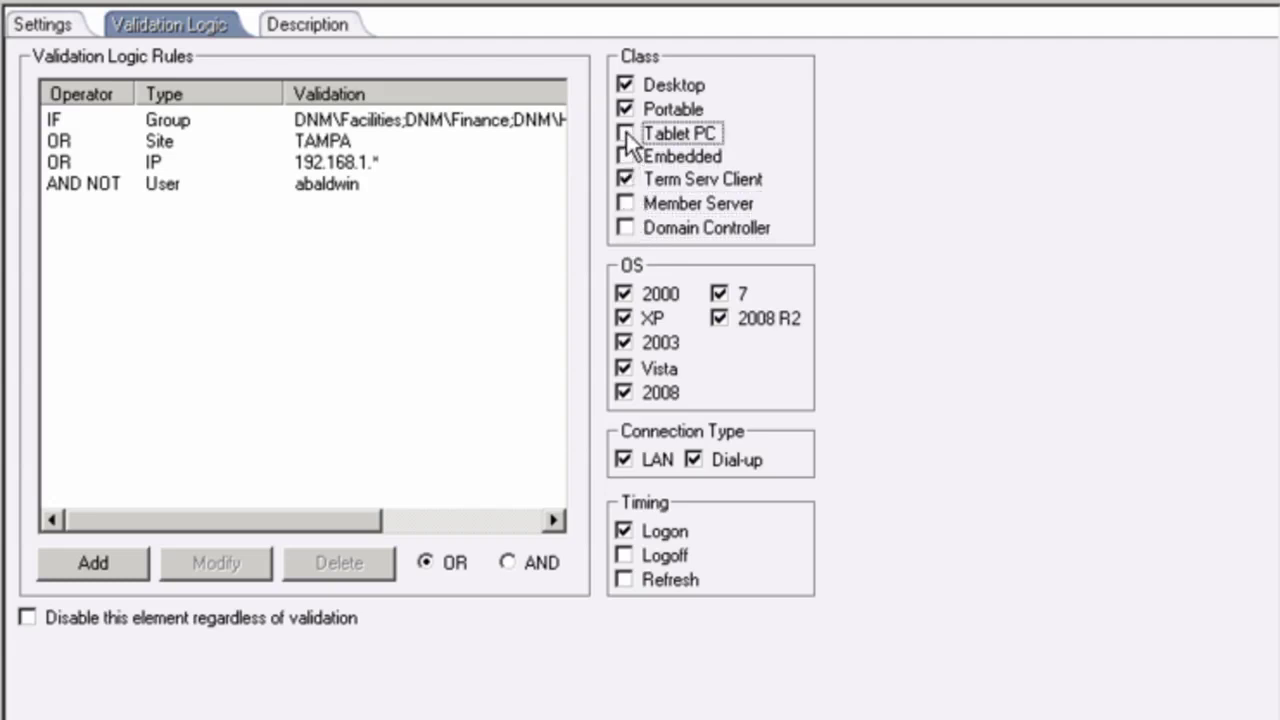
Step: Exclude Windows 2008 R2, 2008 and 2003 operating systems
click(720, 320)
click(624, 392)
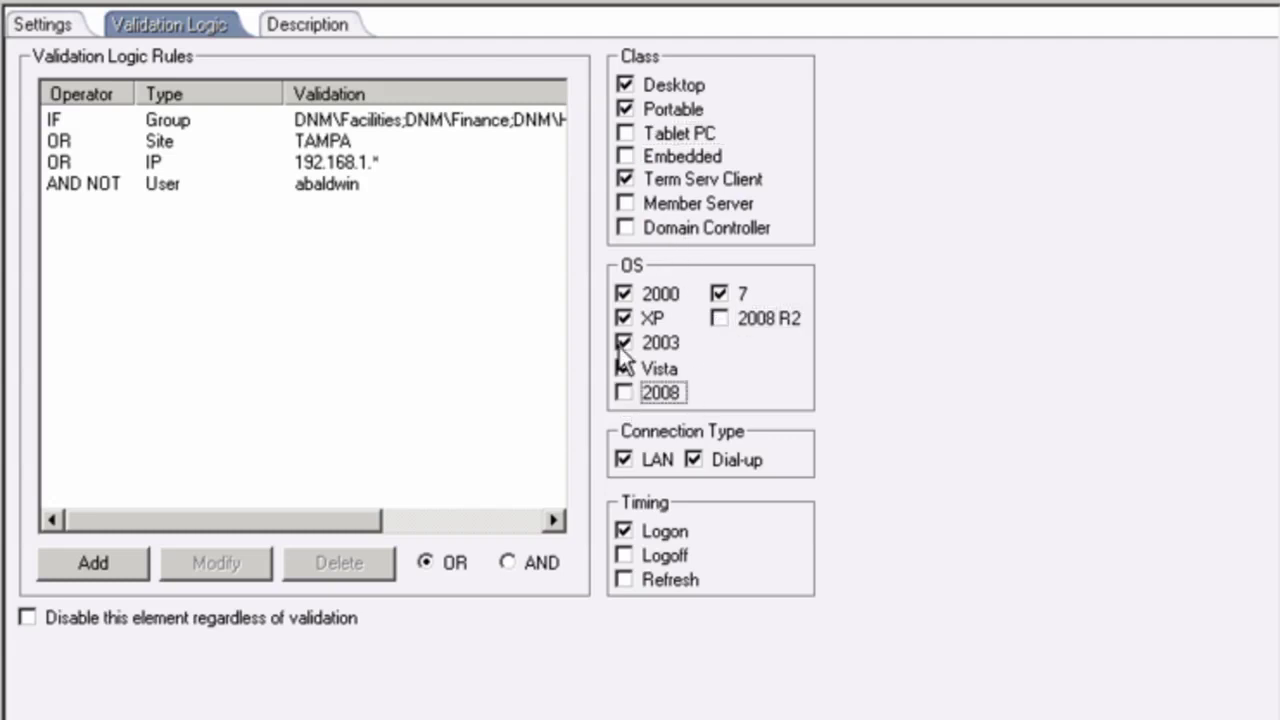
click(624, 342)
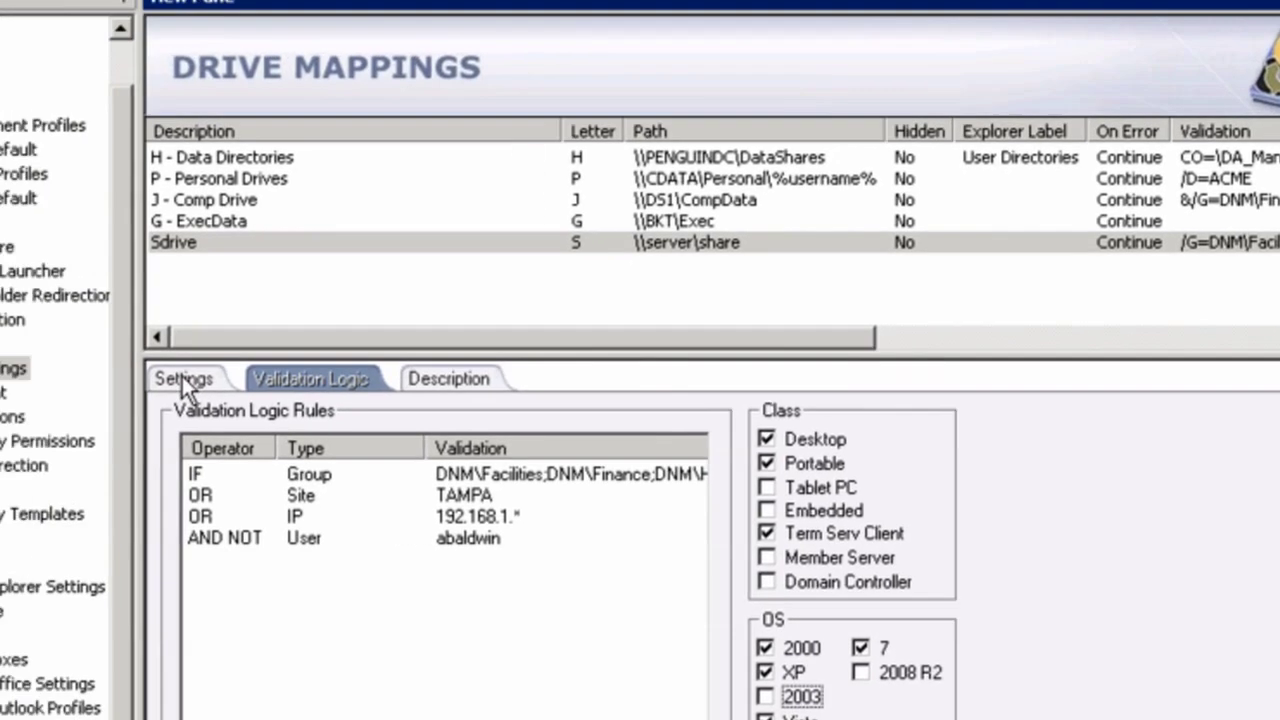
Step: Open USB/Port Security and show the USB Company Wide policy's permission sets
click(40, 362)
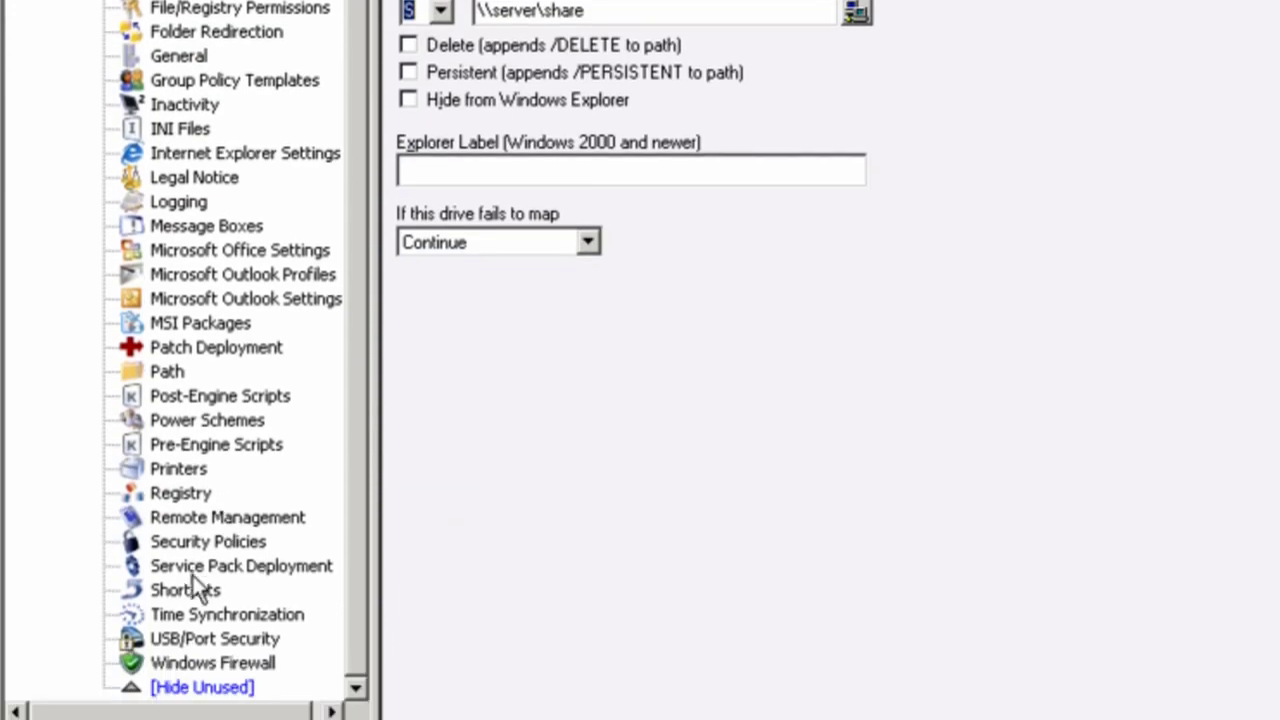
click(173, 637)
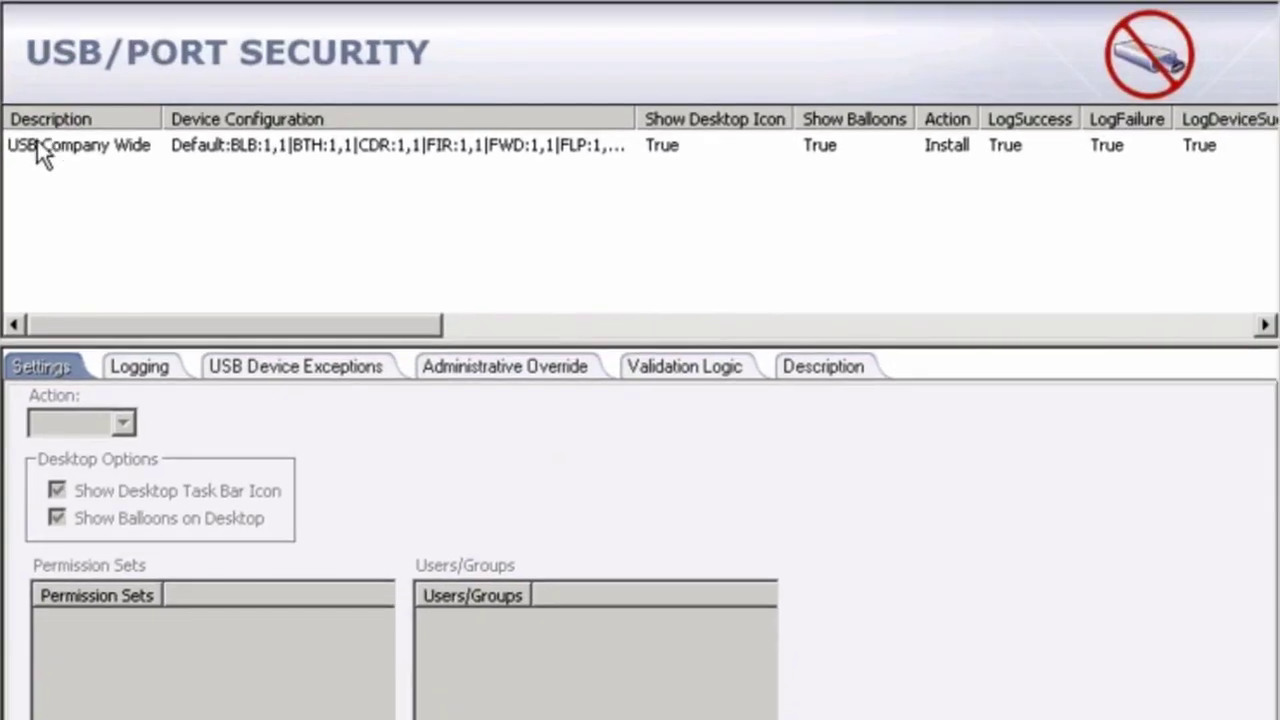
click(37, 140)
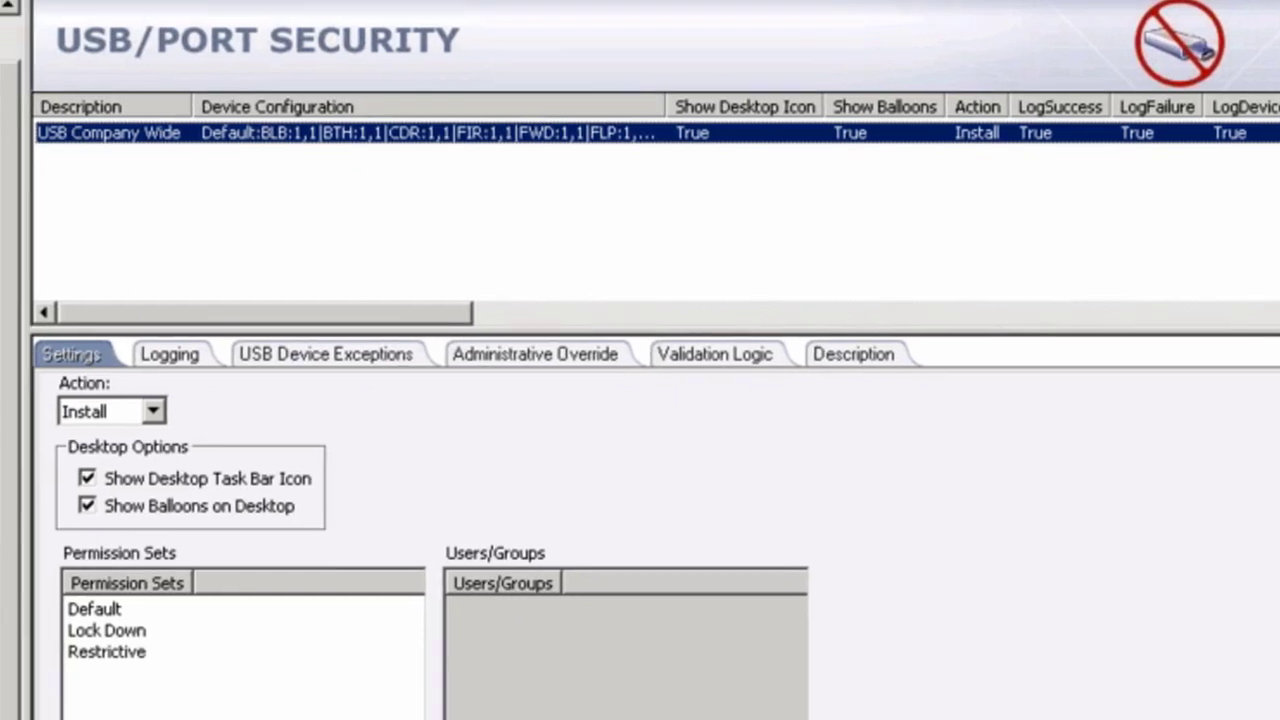
double_click(76, 642)
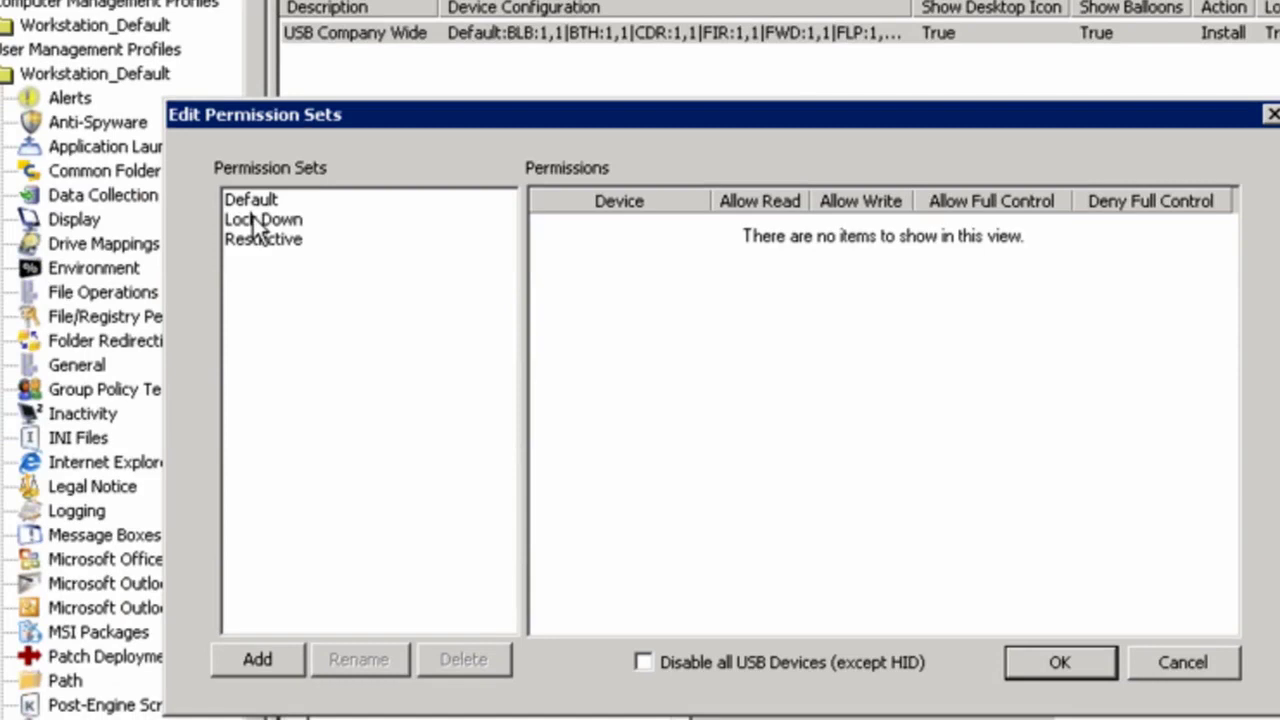
click(250, 200)
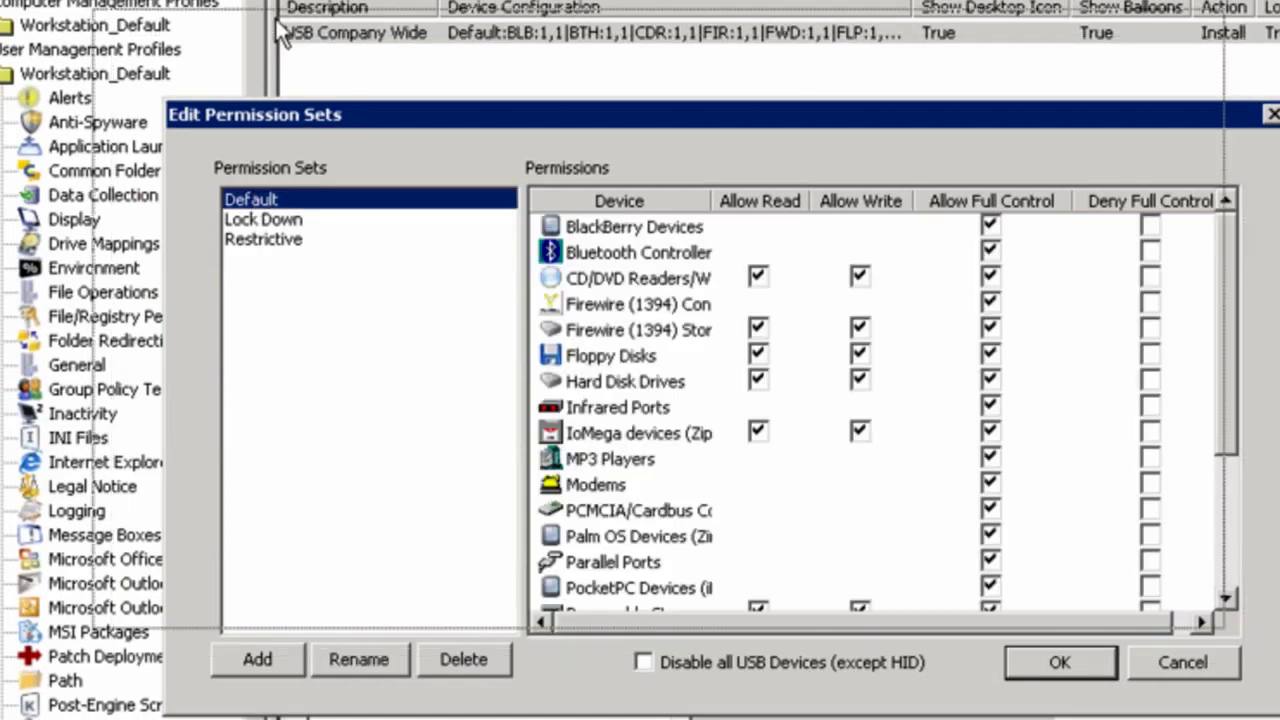
drag(278, 24, 278, 24)
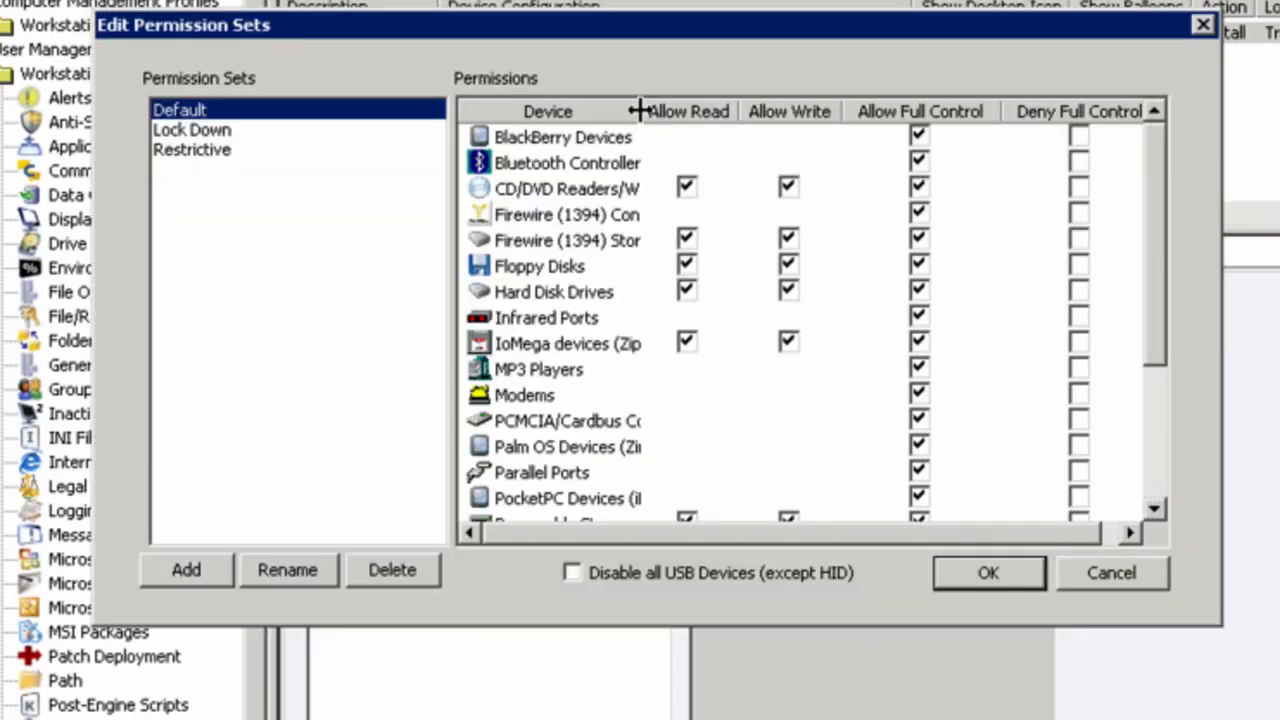
drag(638, 110, 721, 112)
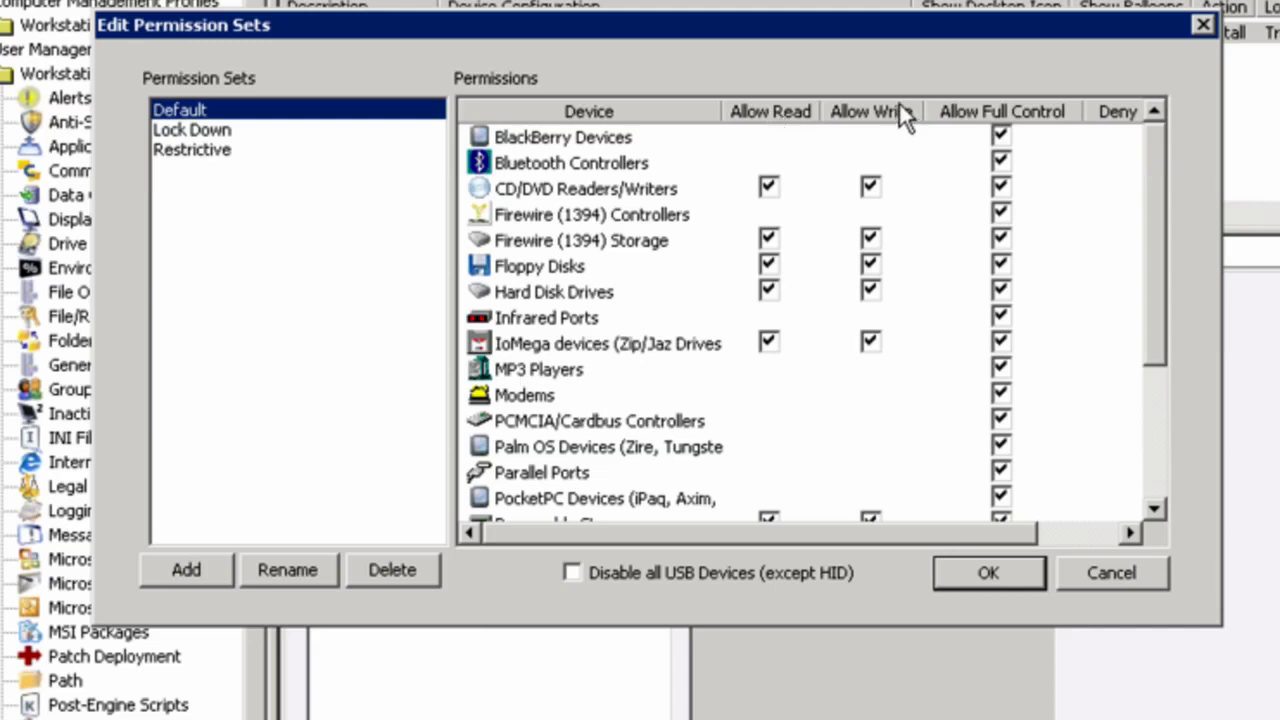
drag(868, 533, 1028, 546)
drag(858, 537, 709, 545)
drag(722, 112, 777, 112)
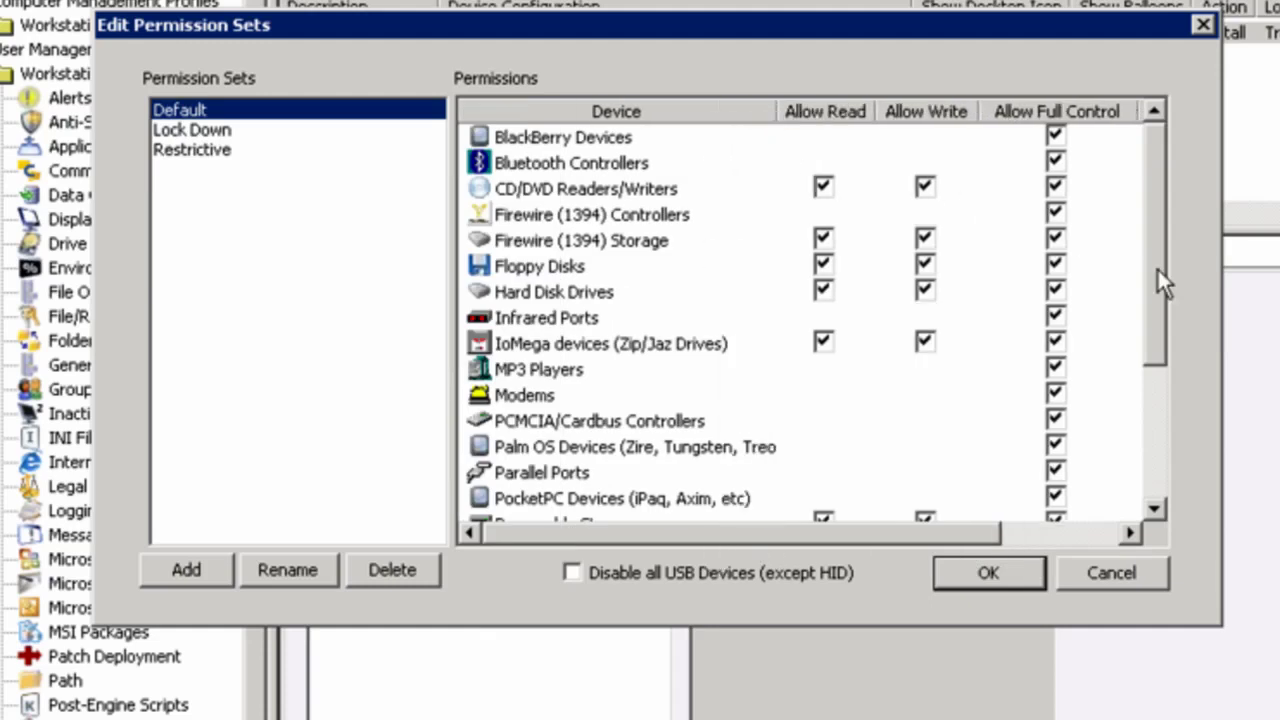
drag(1157, 267, 1183, 438)
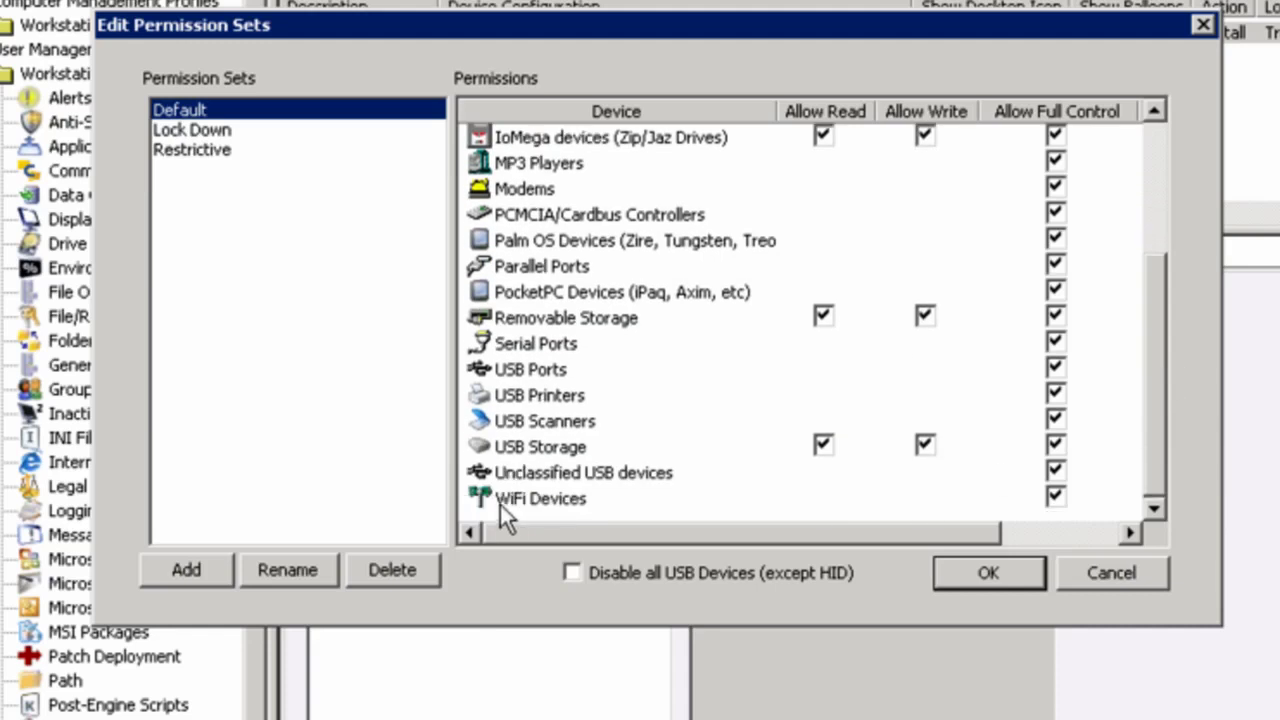
click(560, 483)
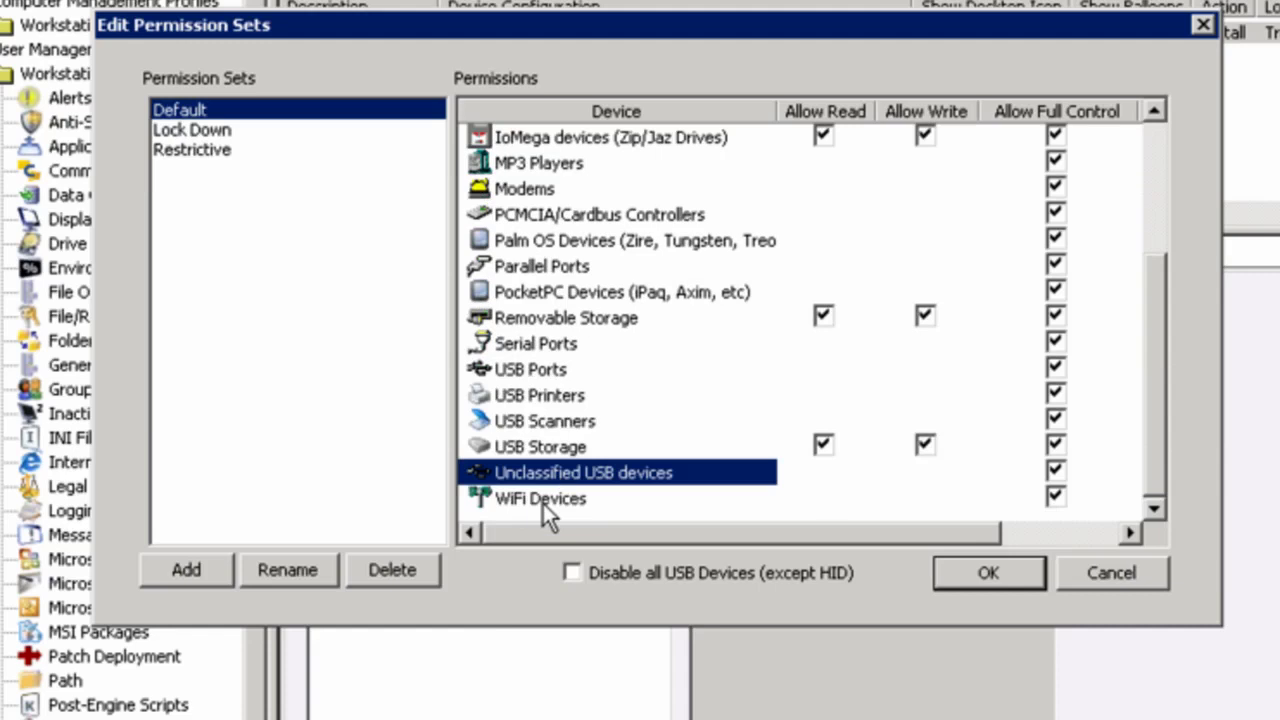
click(543, 503)
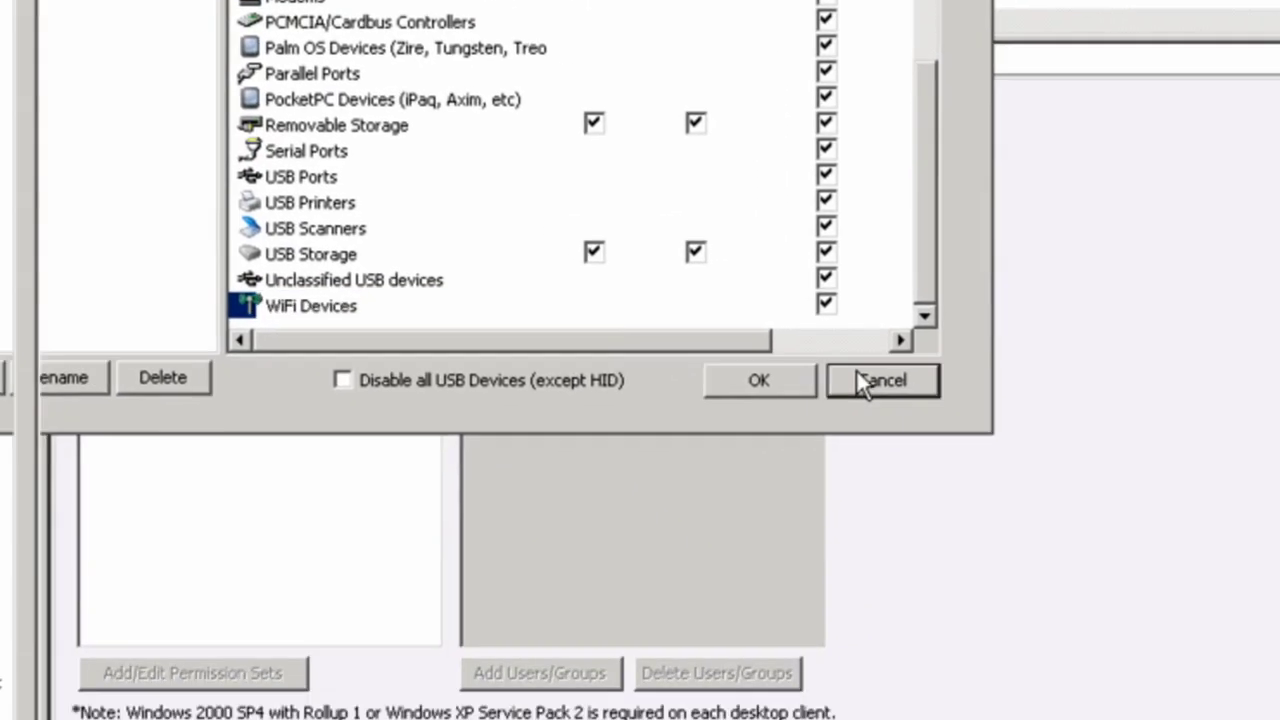
Step: Close the permission sets editor and view which users the Default and Lock Down sets apply to
click(1111, 572)
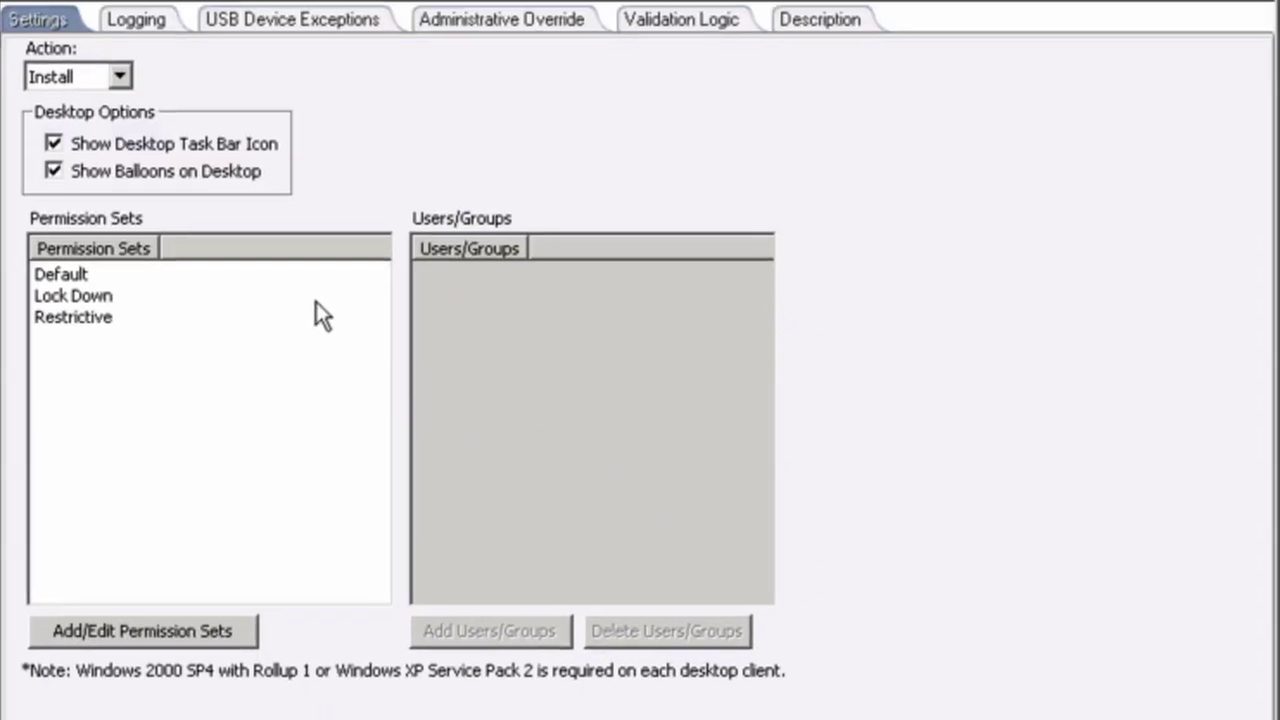
click(151, 281)
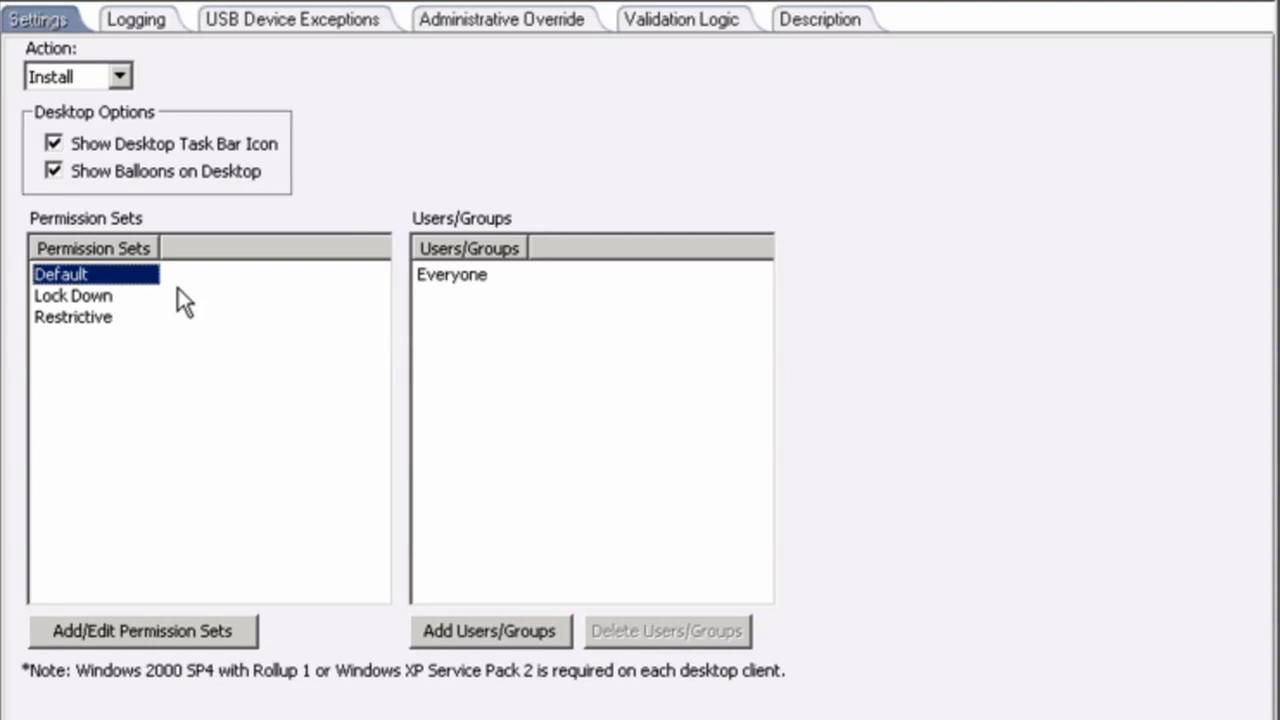
click(52, 297)
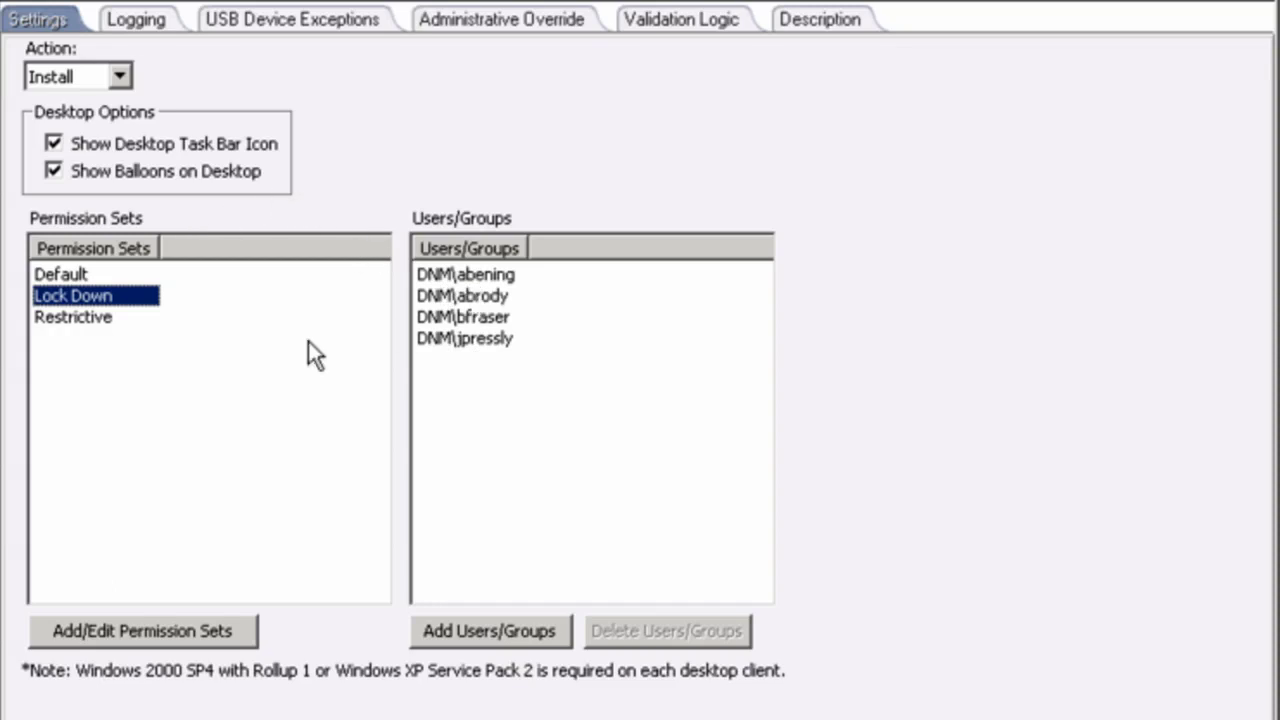
Step: Confirm the Lock Down set blocks all non-HID USB devices, then cancel without changes
click(157, 631)
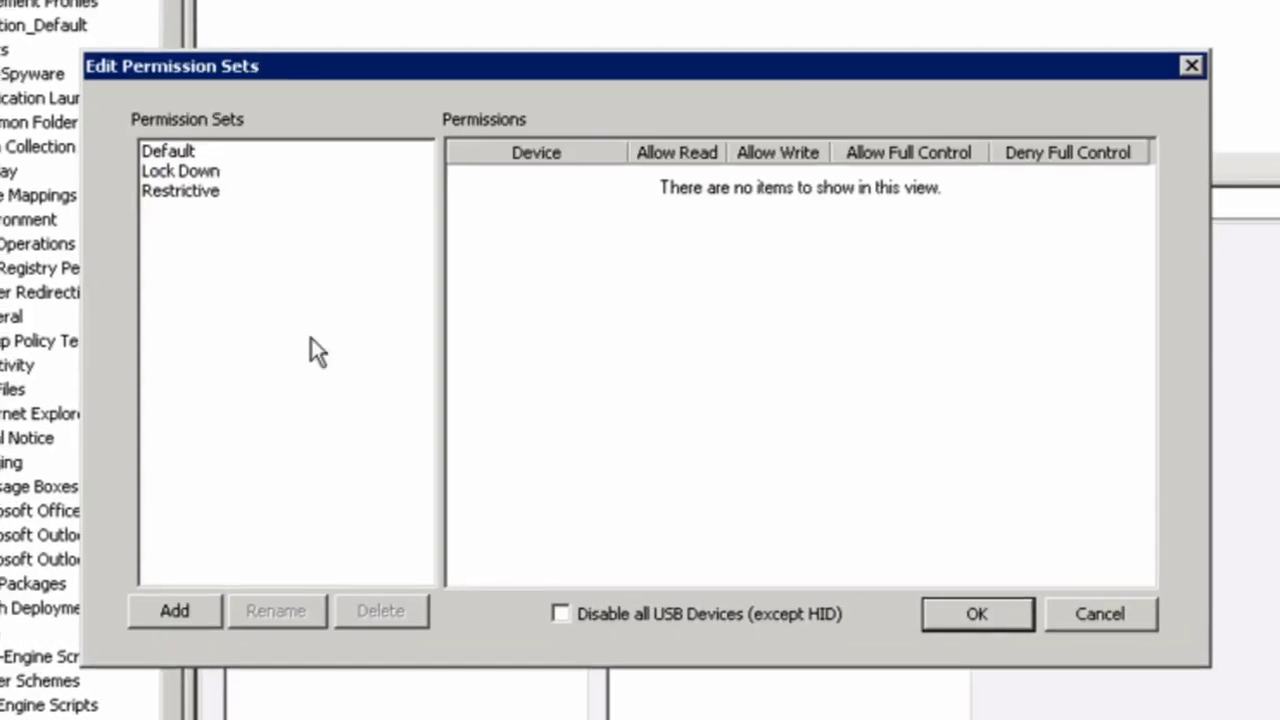
click(208, 172)
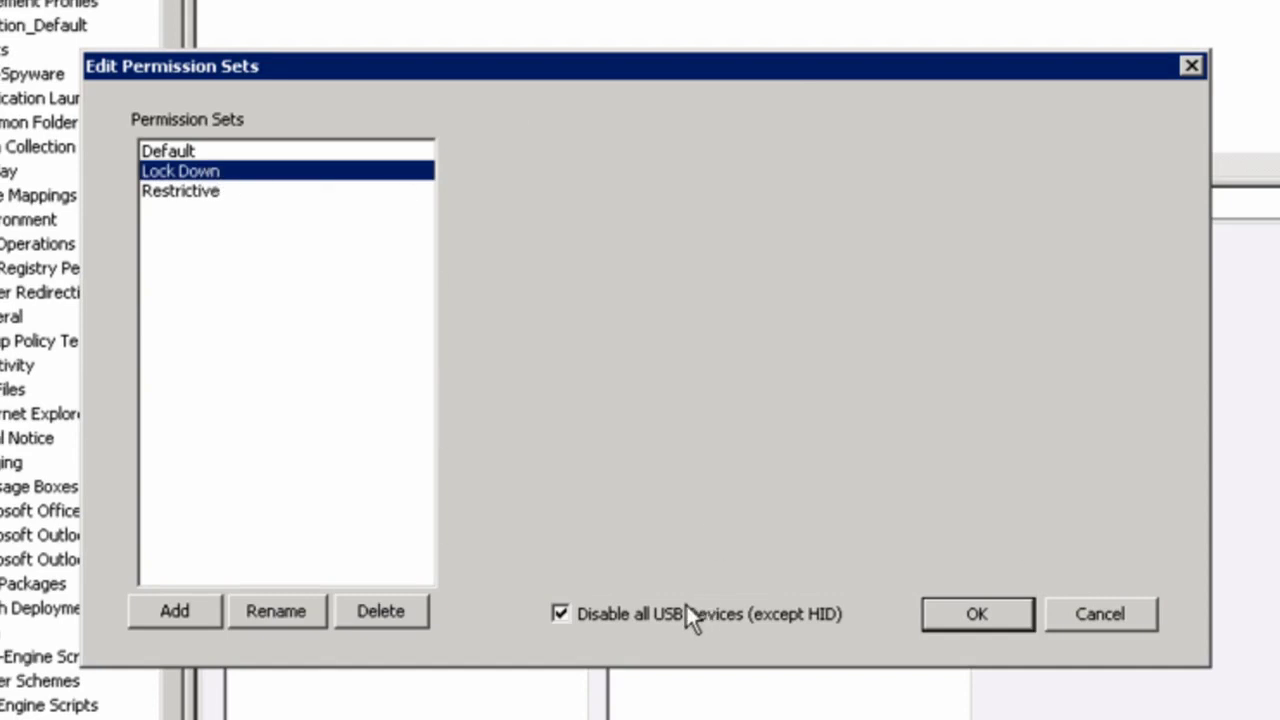
click(609, 614)
click(609, 614)
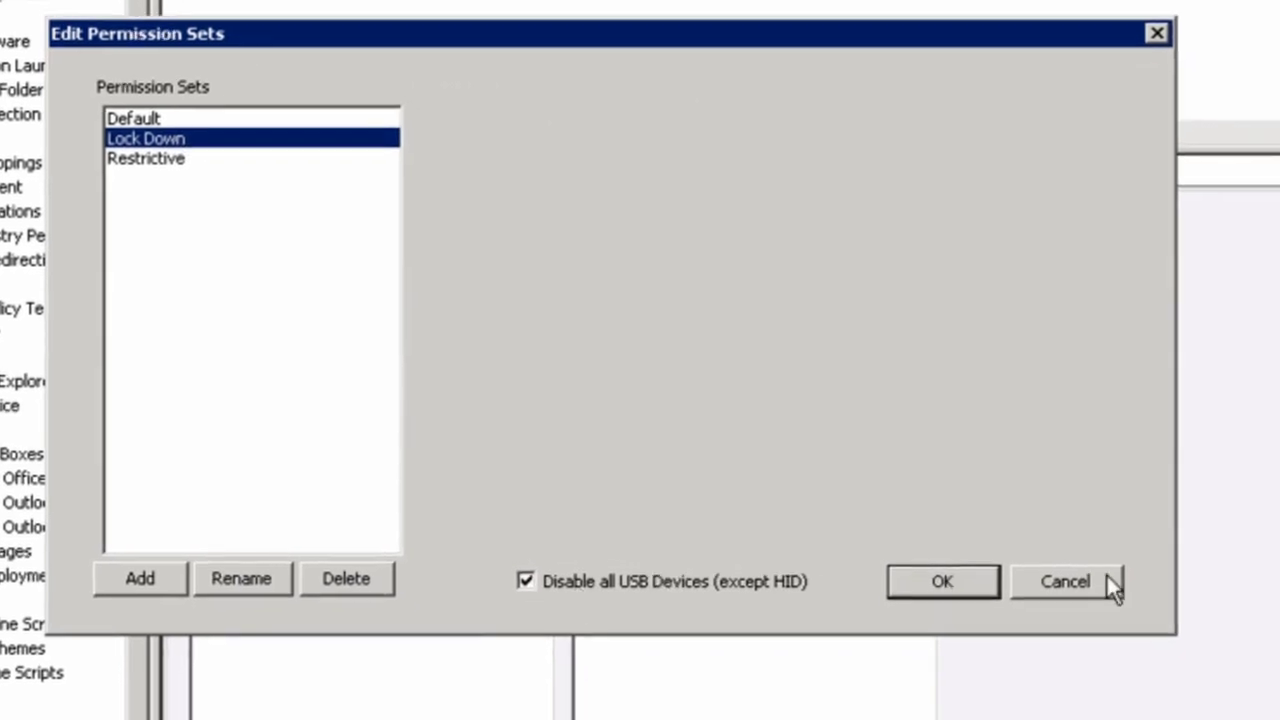
click(1106, 582)
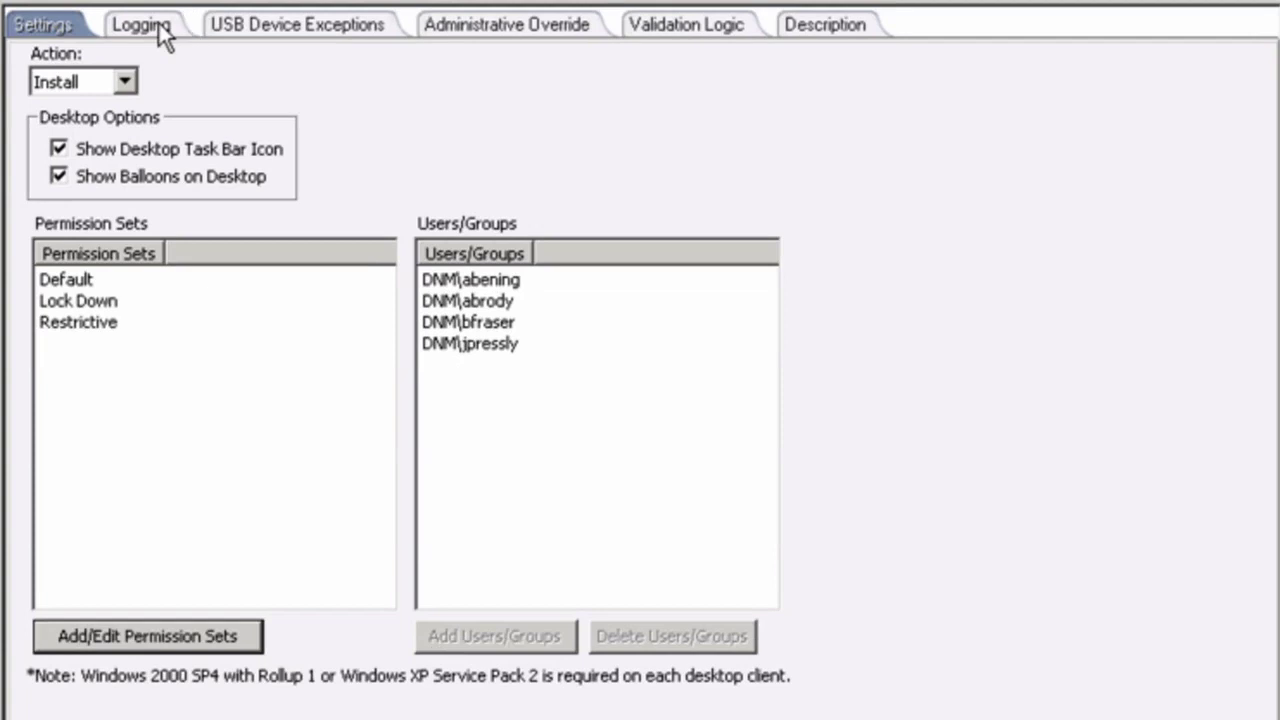
Step: Review the USB logging, device exceptions and administrative override password, then the validation logic
click(141, 25)
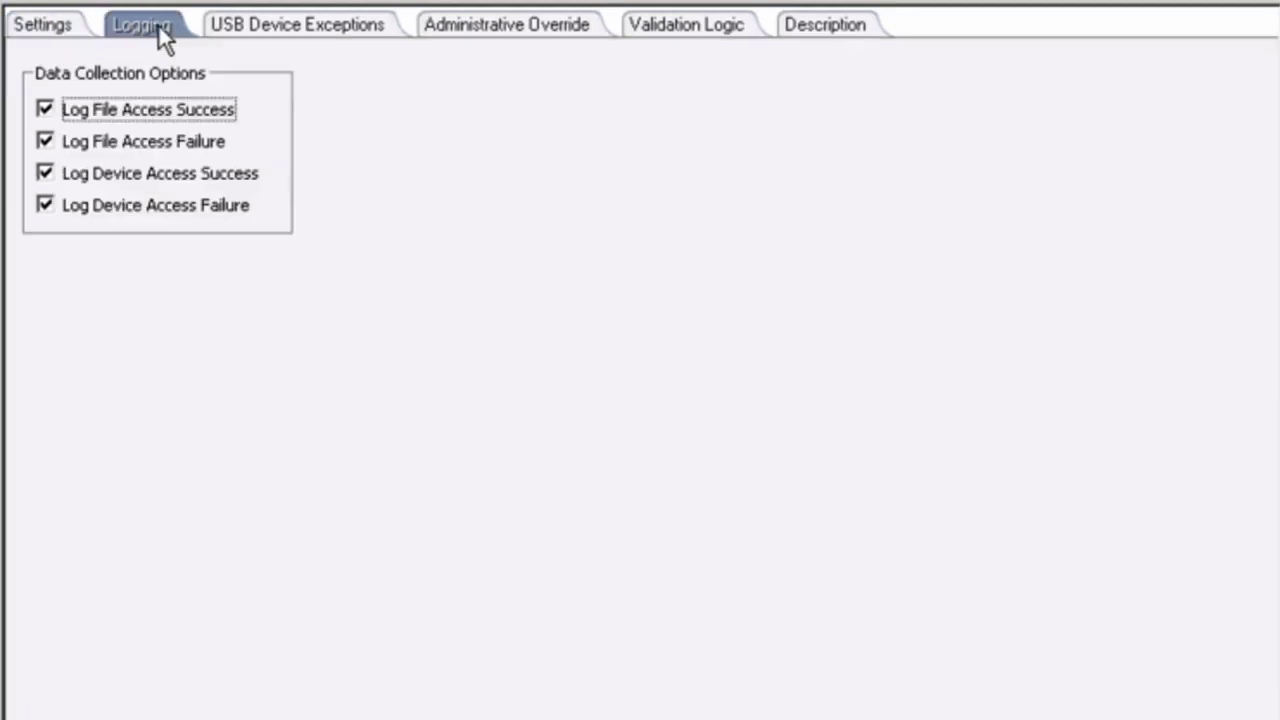
click(289, 30)
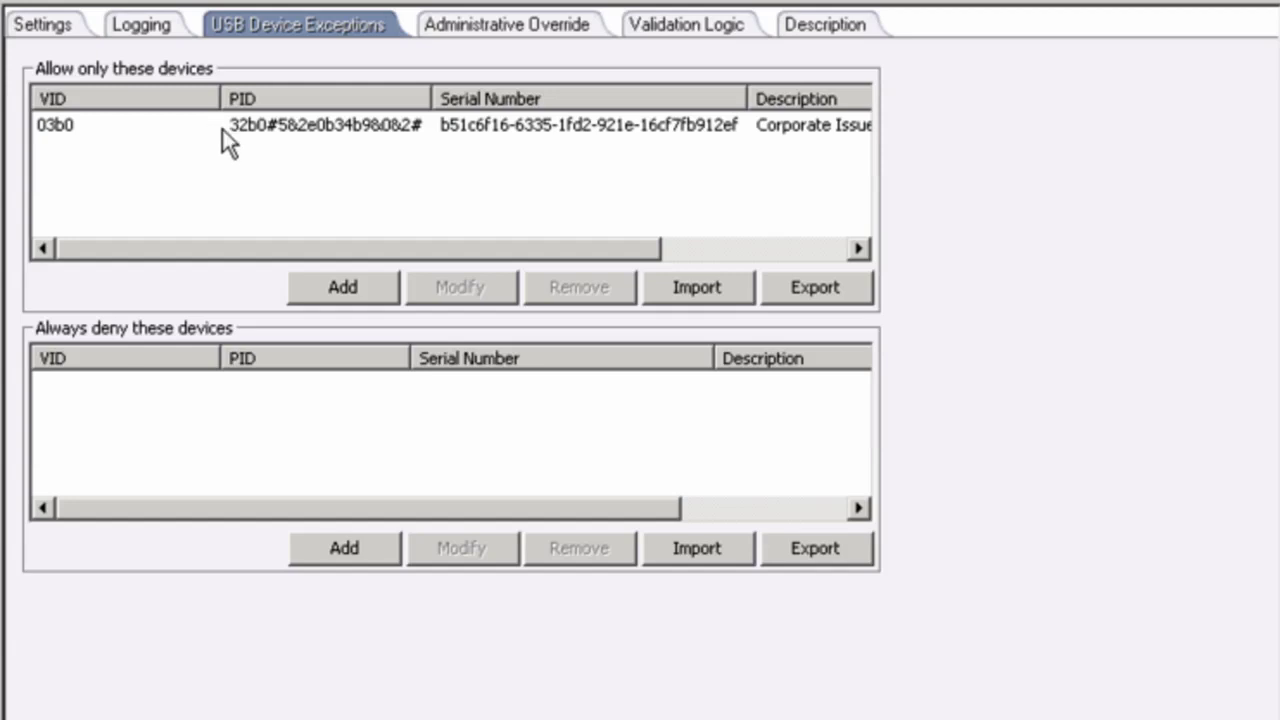
click(545, 33)
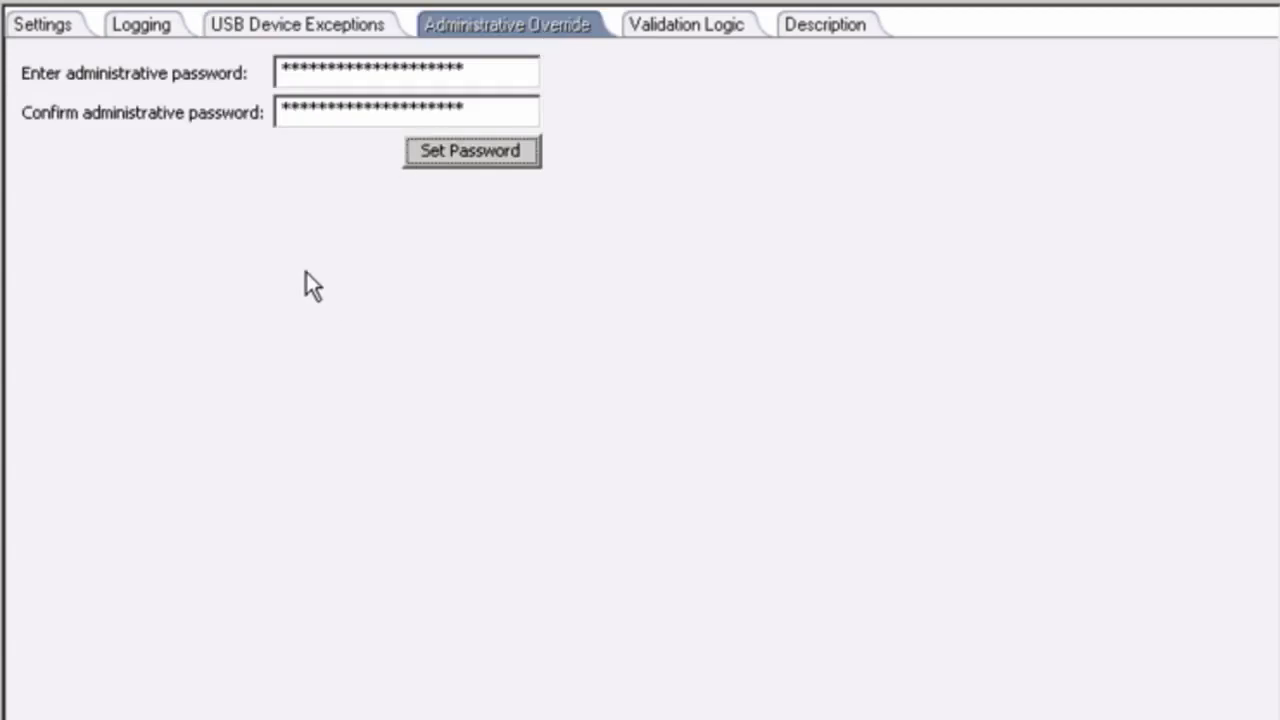
click(666, 30)
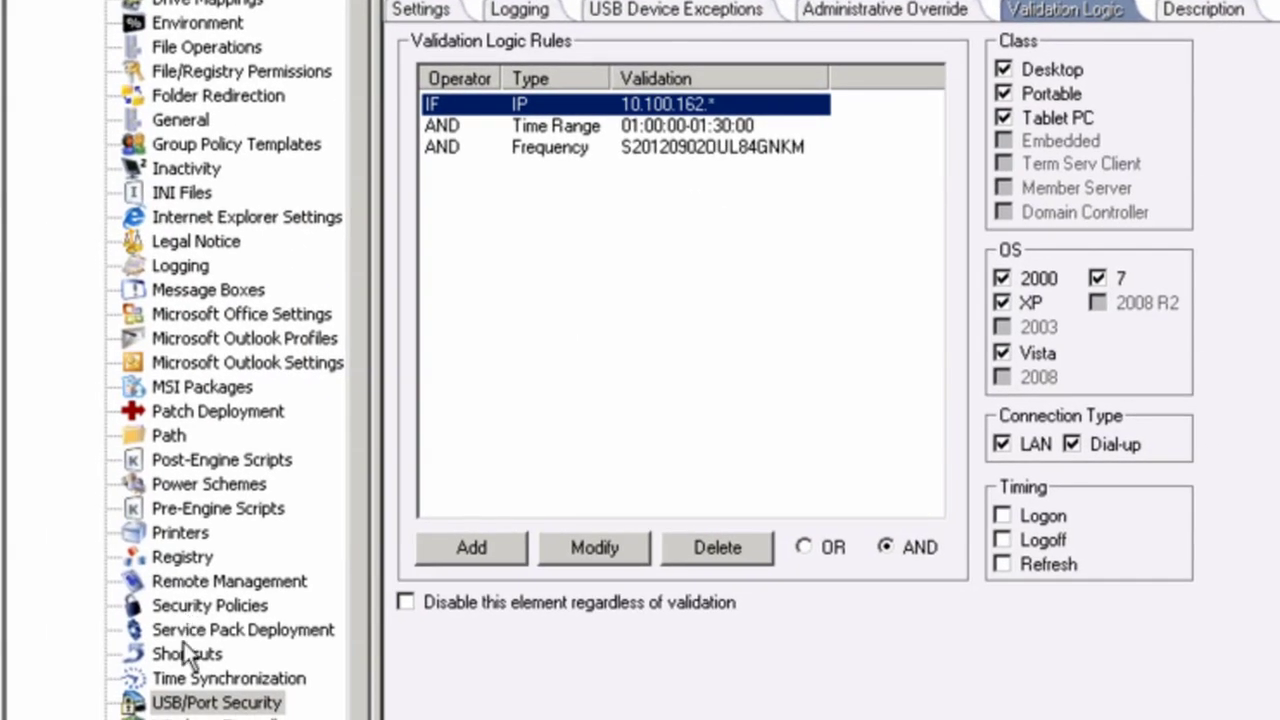
Step: Select the WireShark shortcut to Twizzlers.exe and review its settings, keeping the Create Shortcut action
click(185, 657)
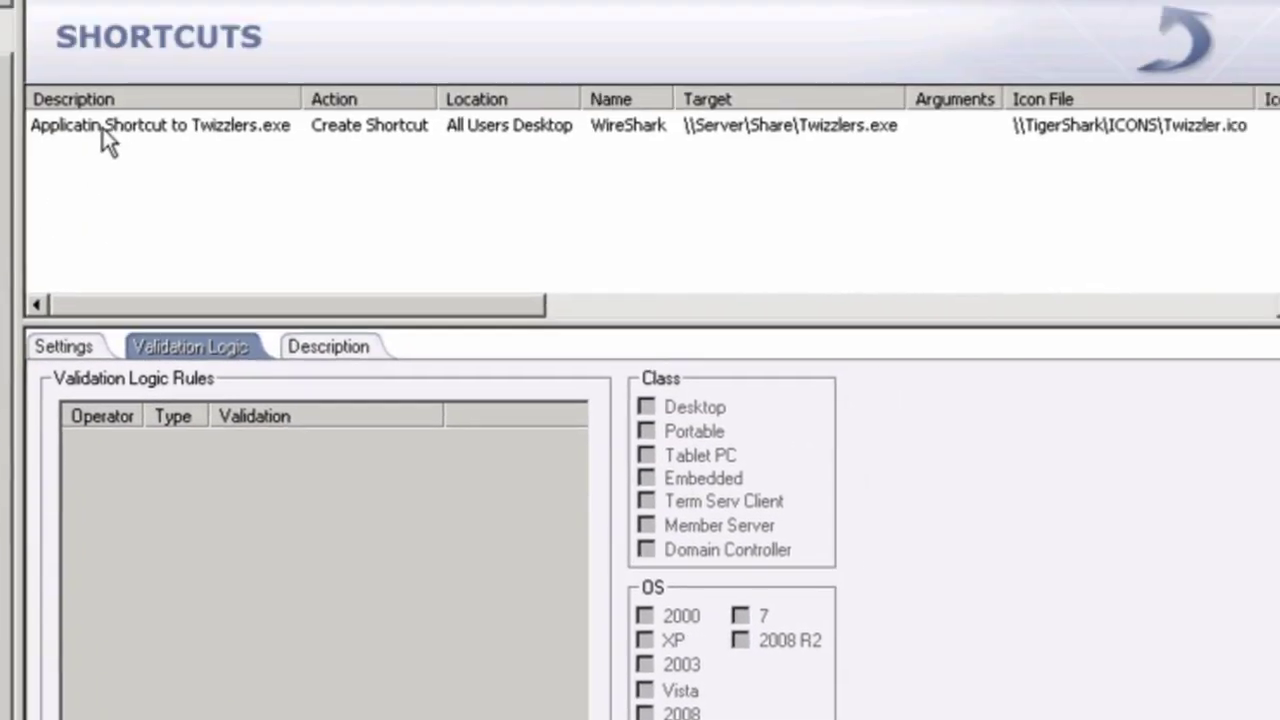
click(102, 130)
click(42, 366)
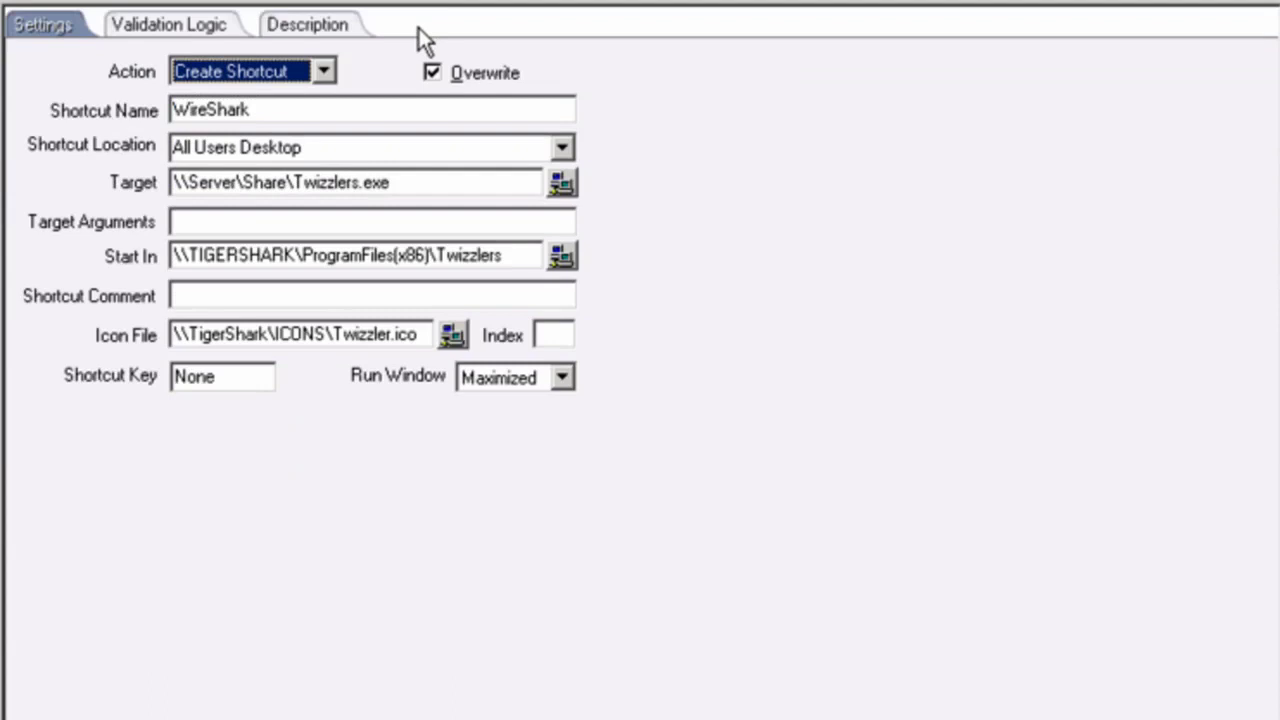
click(326, 72)
click(391, 77)
Step: Check the WireShark shortcut's validation rules, then go back to its settings
click(178, 26)
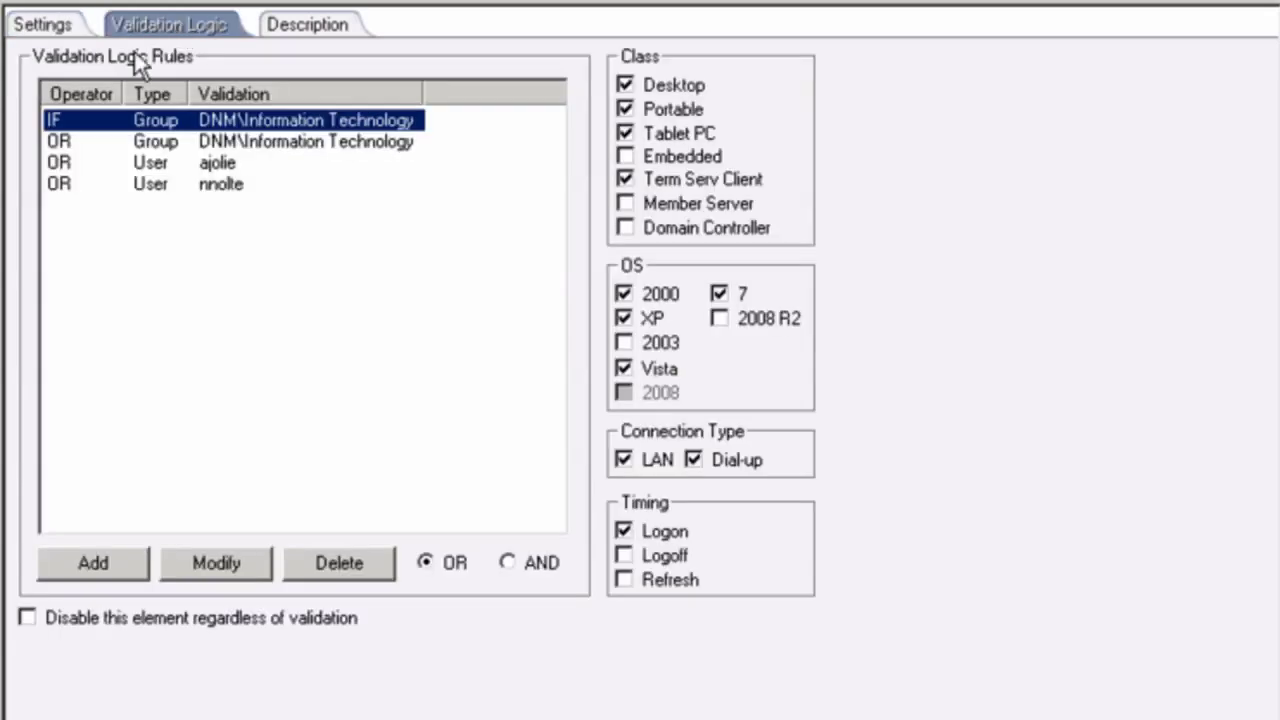
click(476, 205)
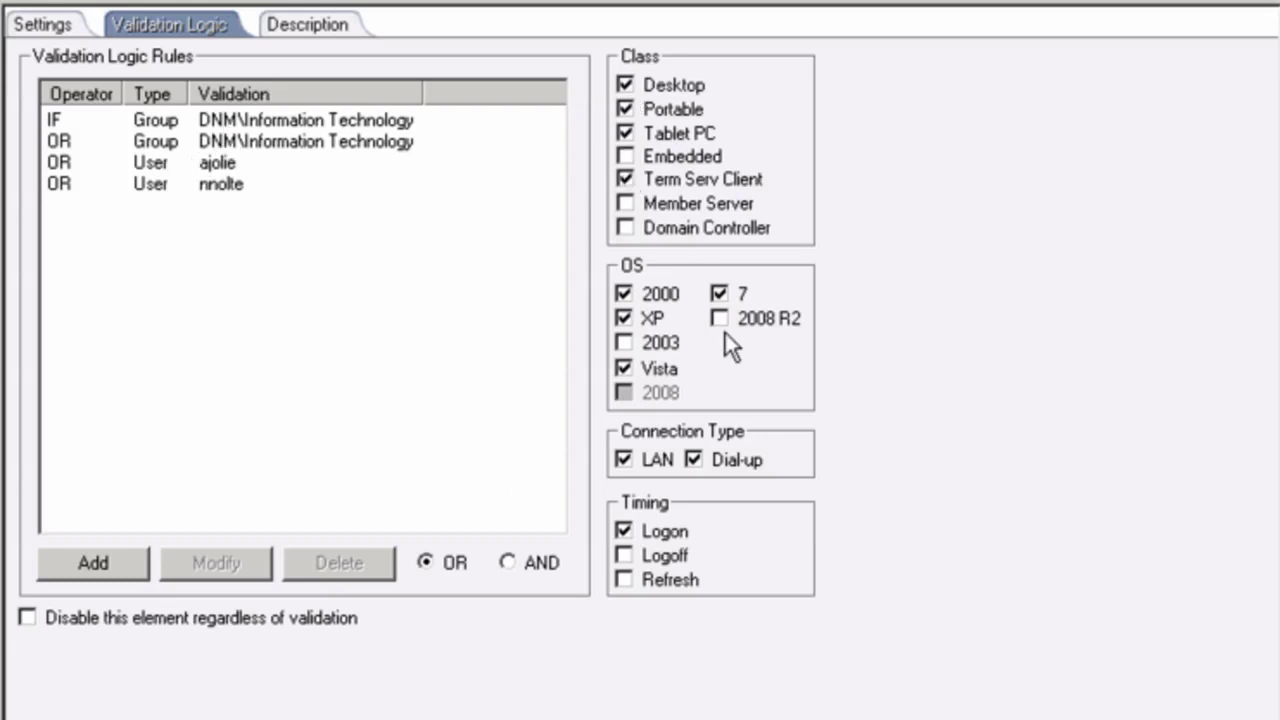
click(33, 28)
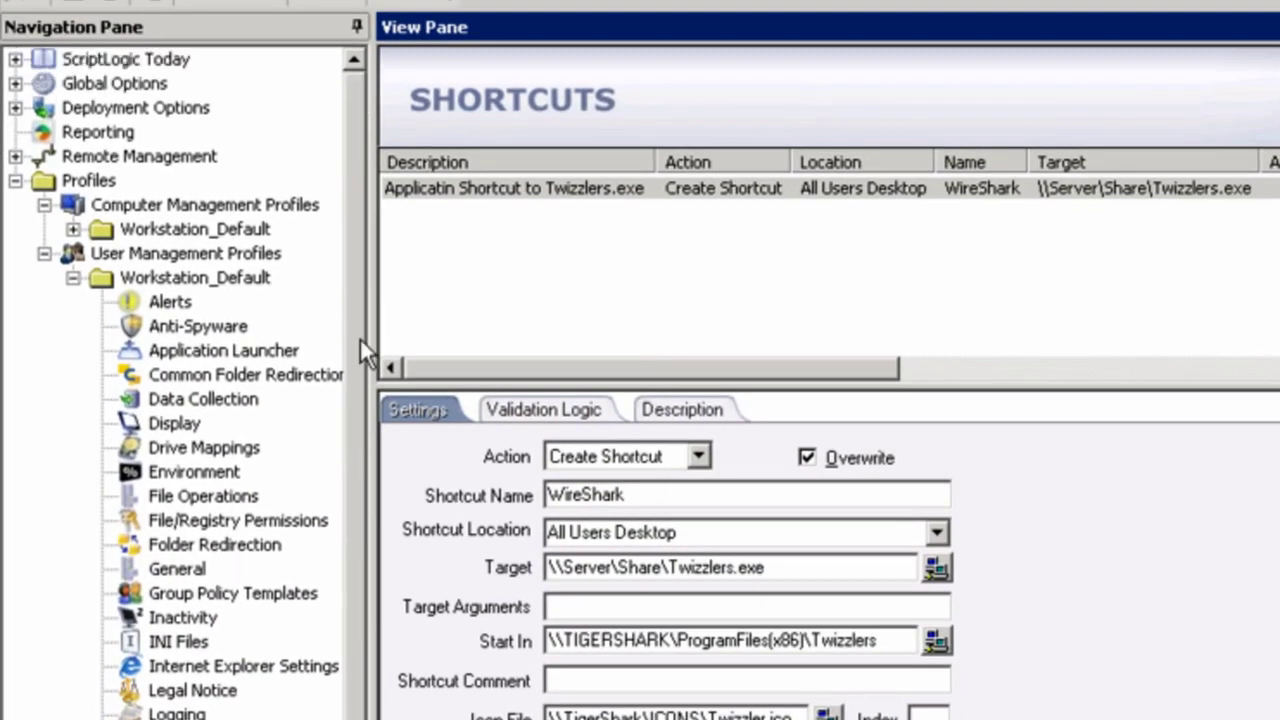
Step: Open Workstation_Default's Application Launcher and review the Office 2007 setup.exe path and execution options
click(73, 230)
click(158, 256)
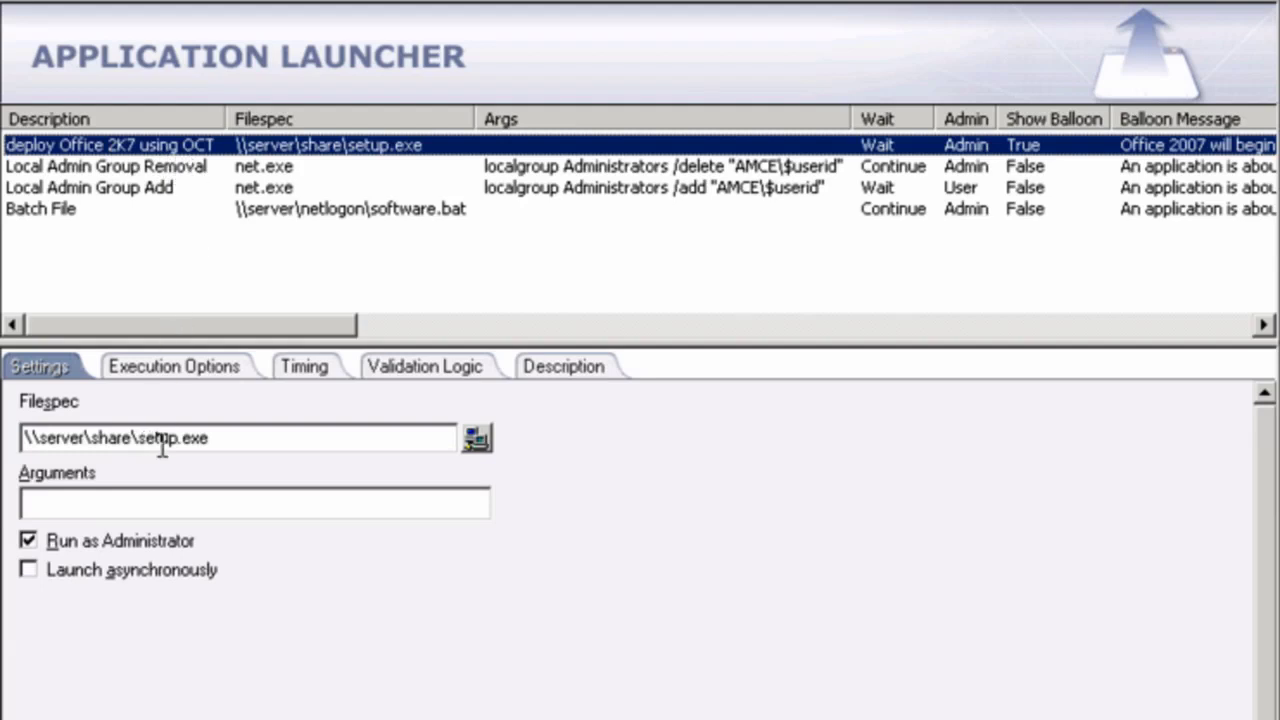
click(272, 440)
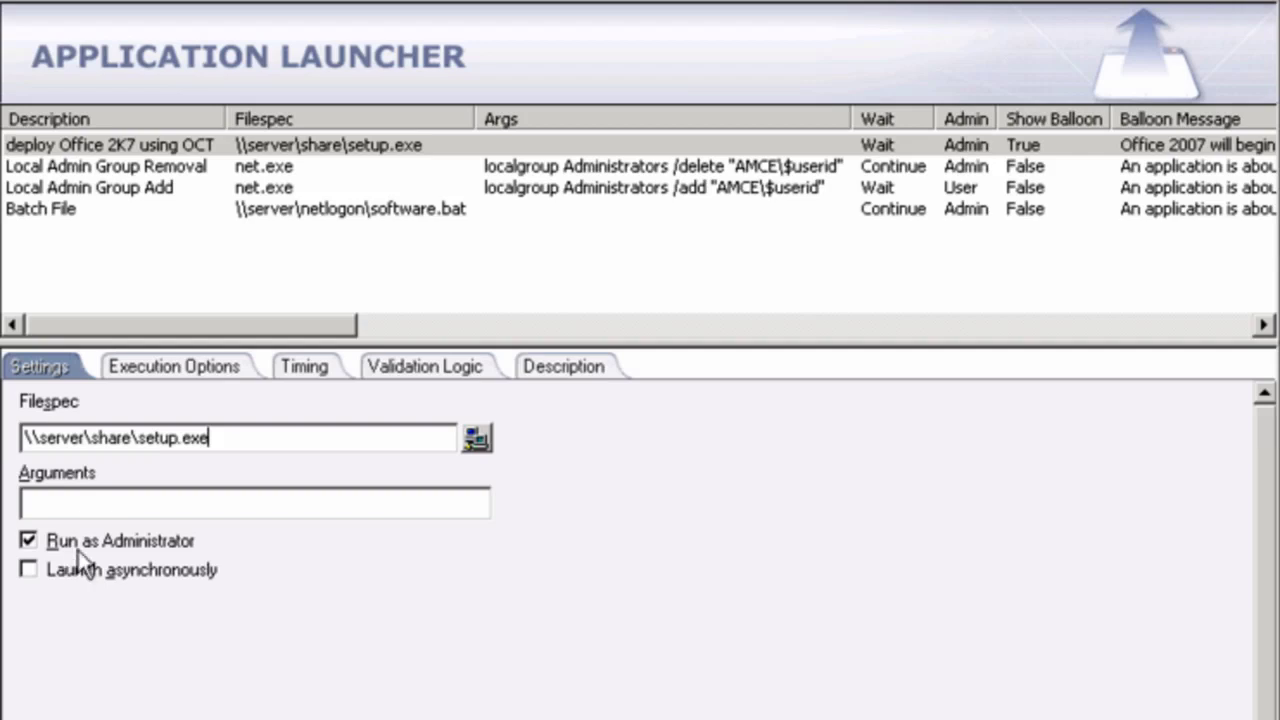
click(168, 368)
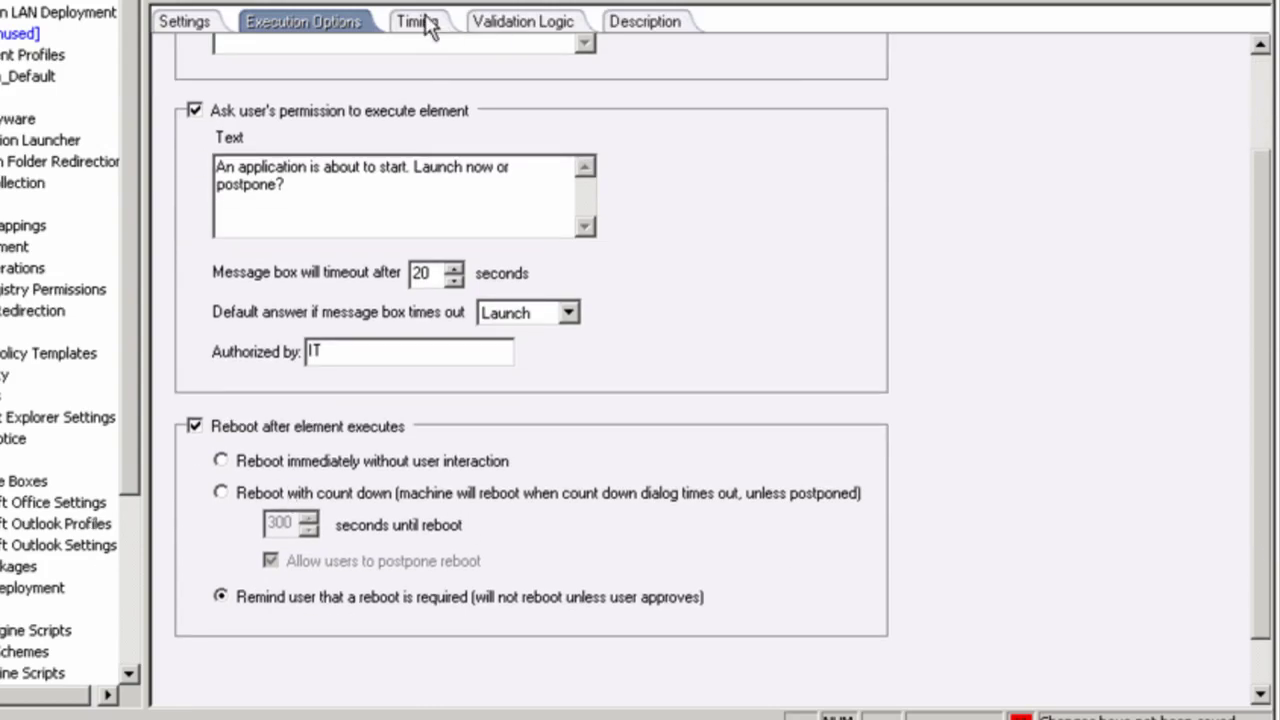
Step: Check the Office deployment's scheduled date and validation rules, then open Patch Deployment
click(418, 22)
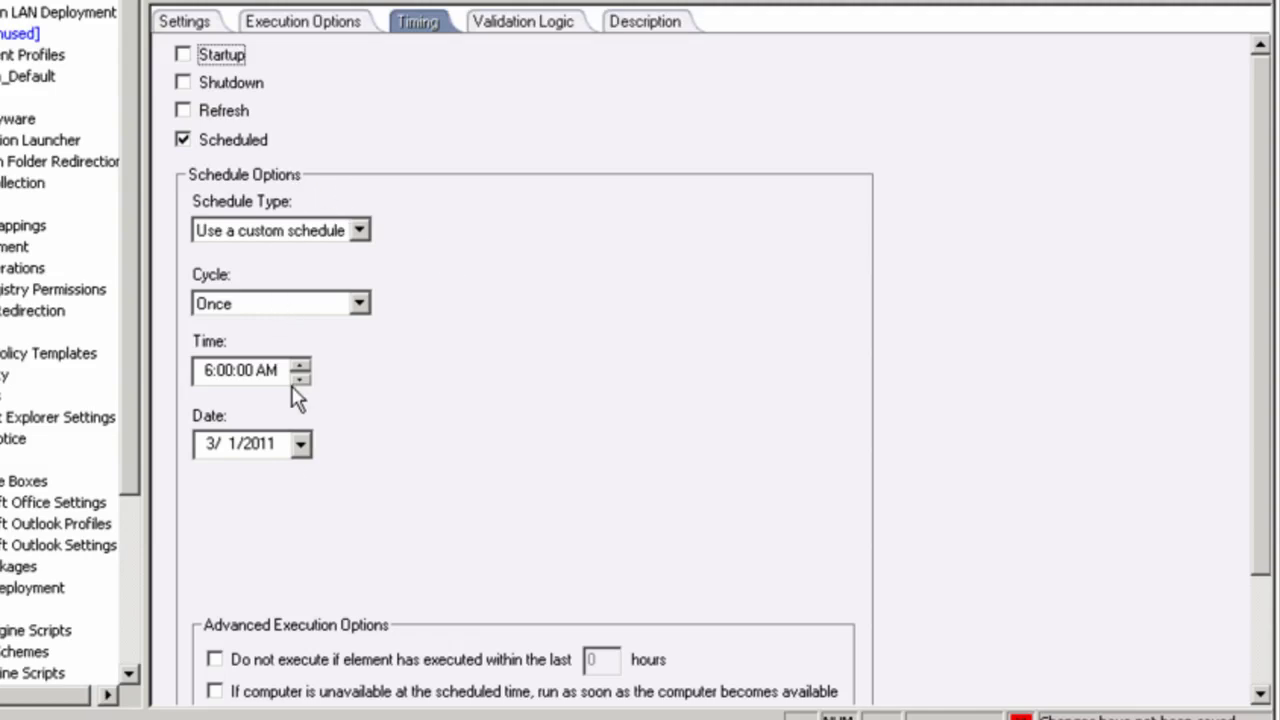
click(302, 445)
click(400, 466)
click(517, 30)
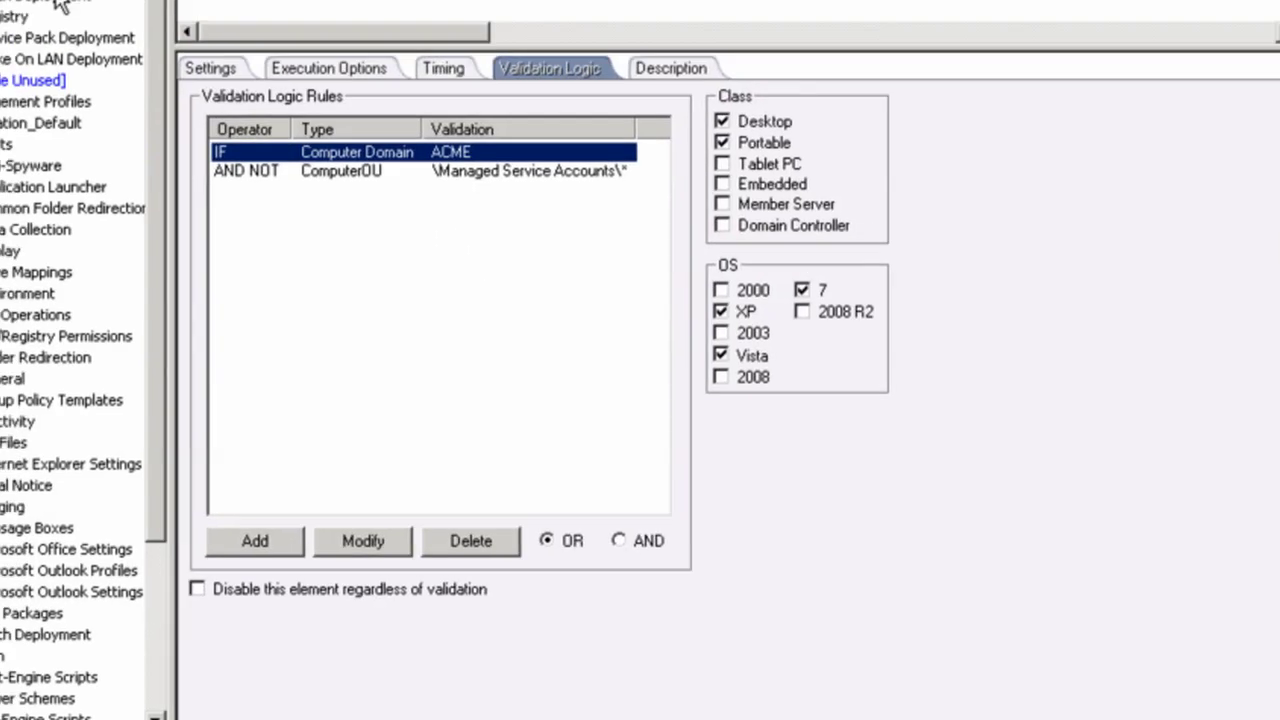
click(177, 249)
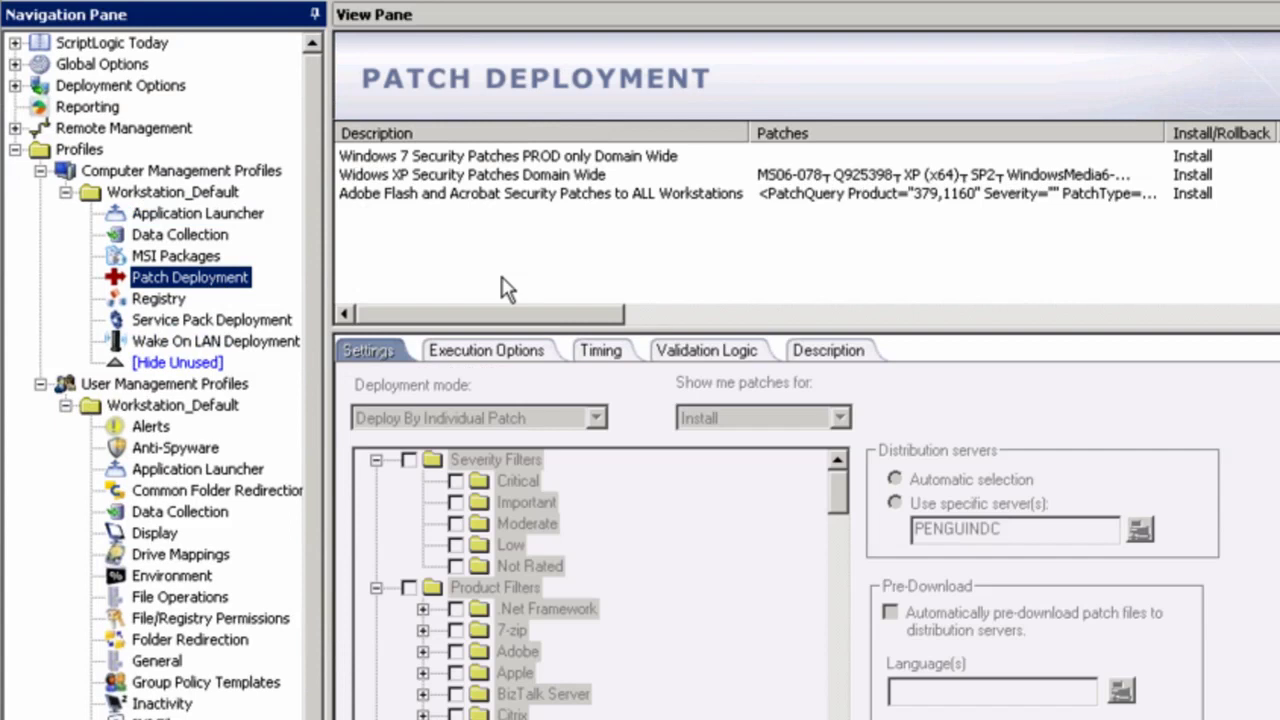
Step: Filter the Windows 7 Security Patches entry to Critical Security patches for Windows 7 Professional and Ultimate (x86, x64)
click(436, 160)
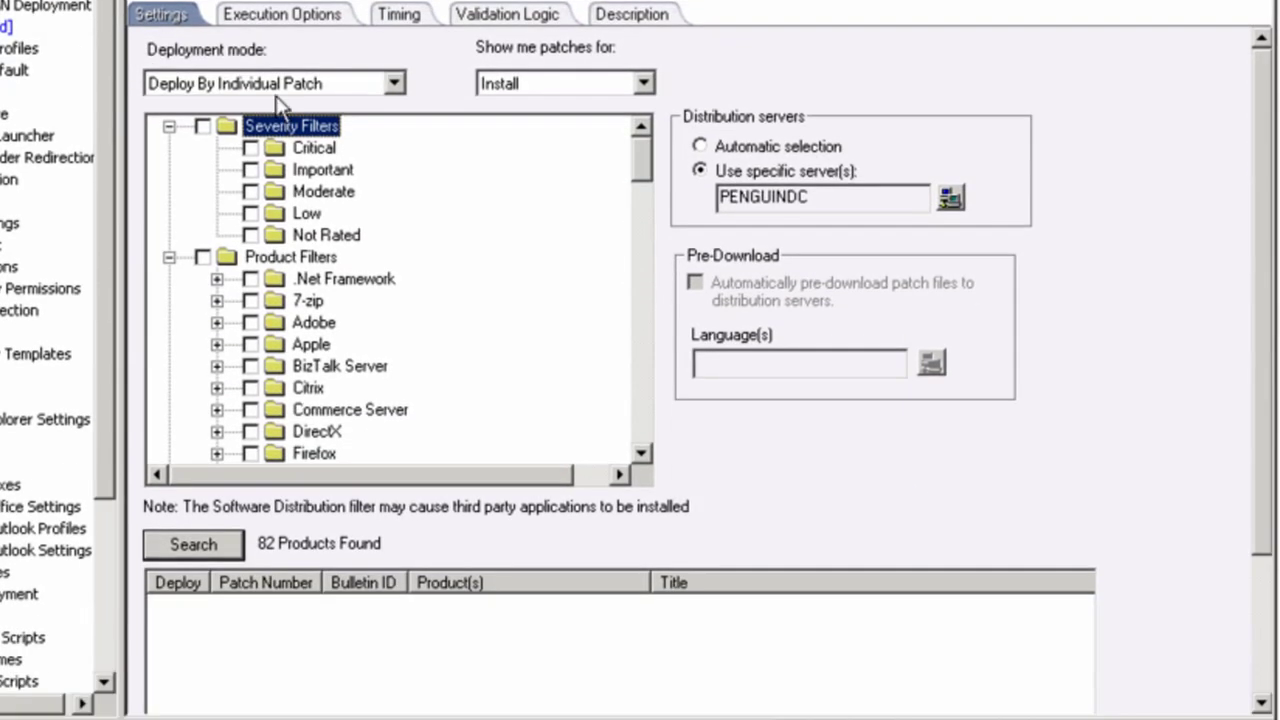
click(250, 148)
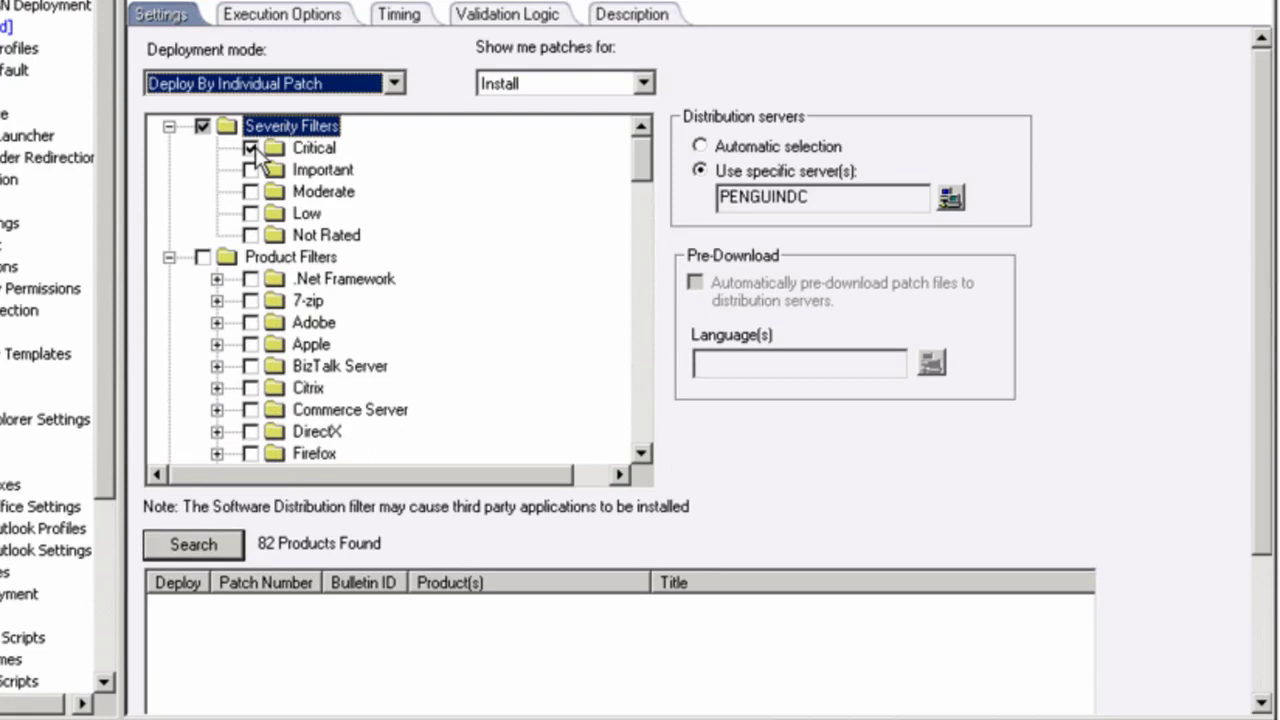
drag(646, 163, 637, 272)
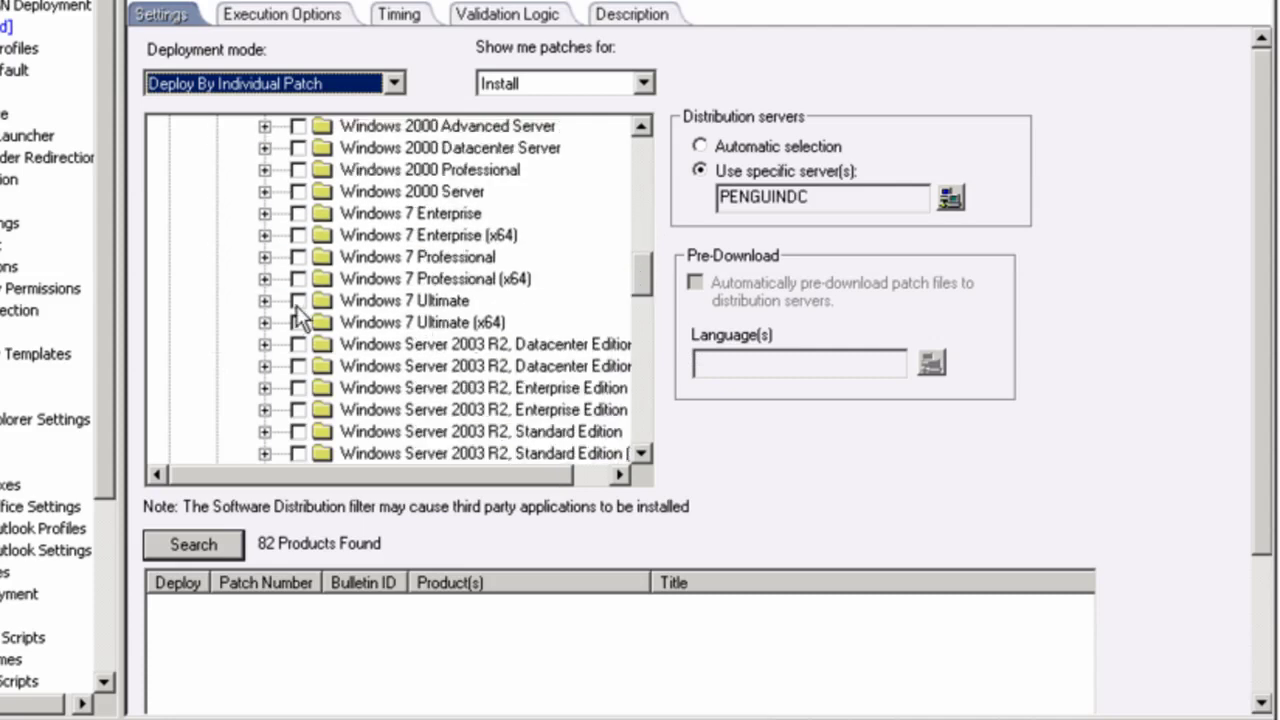
click(298, 300)
click(299, 324)
click(298, 279)
click(299, 260)
drag(638, 260, 665, 435)
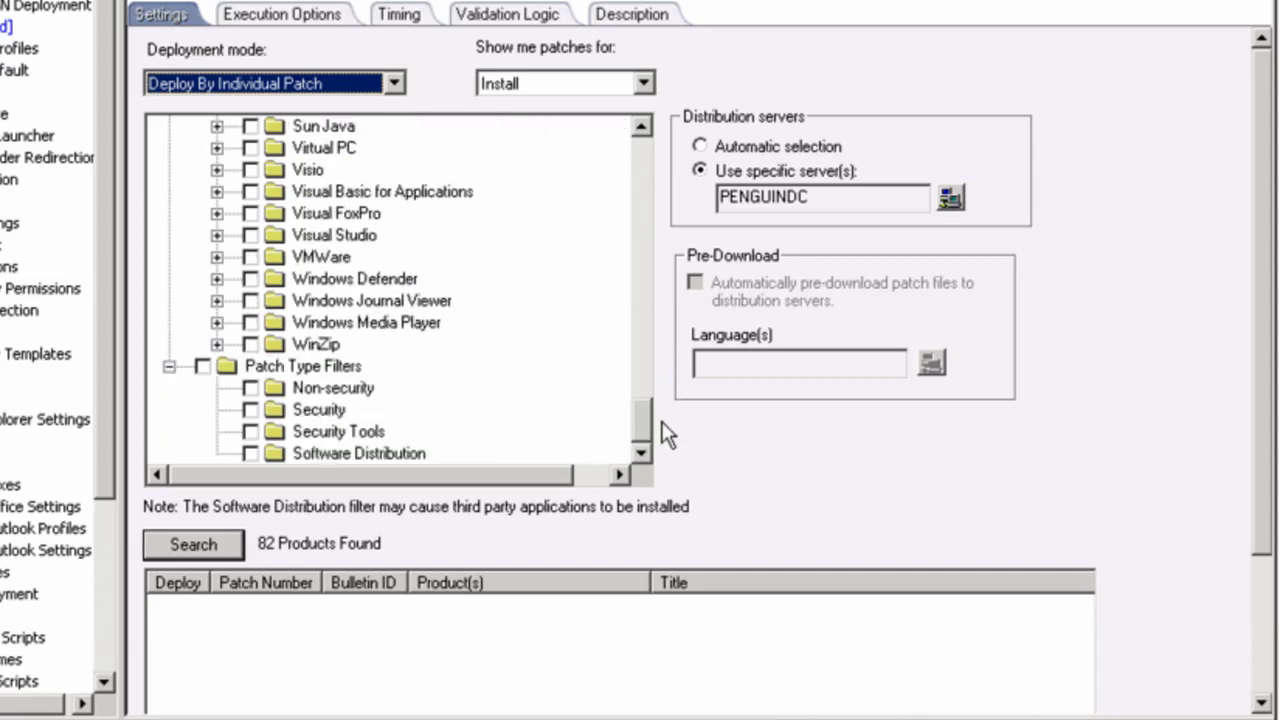
click(250, 410)
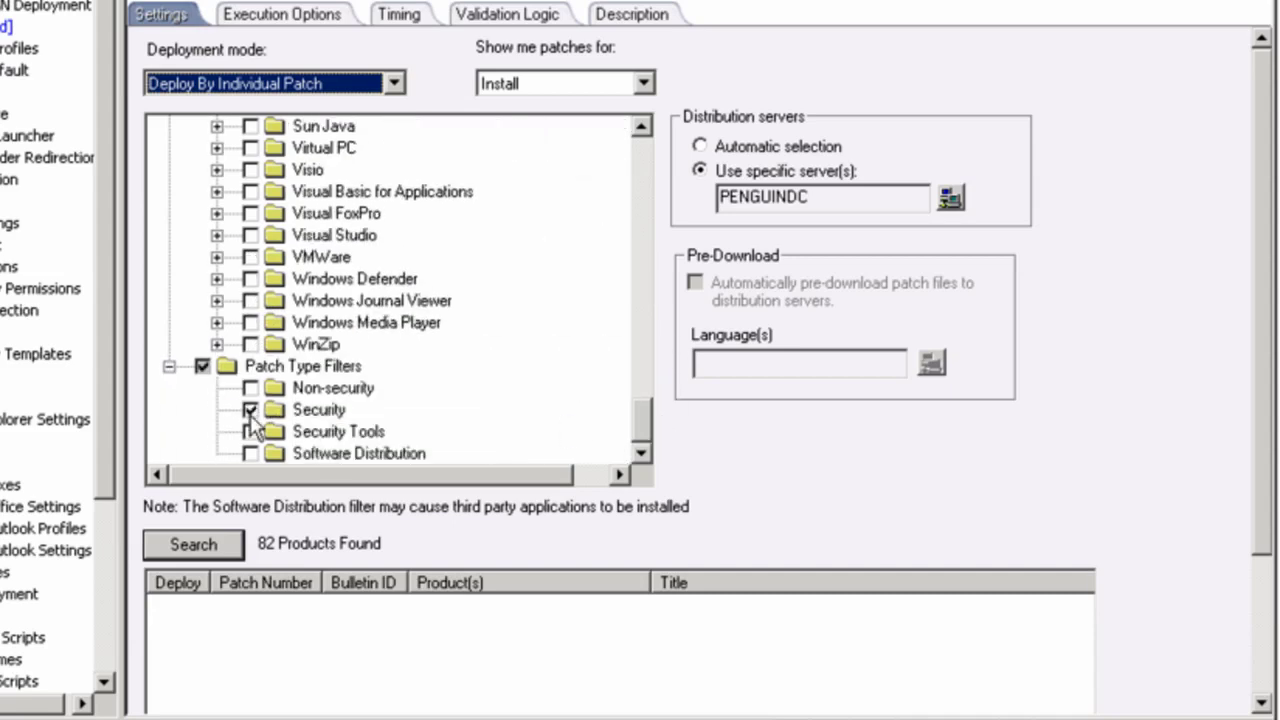
Step: Search and mark Q978251 (Professional x64, Ultimate x64) and Q975560 (Professional x64) to install
click(201, 543)
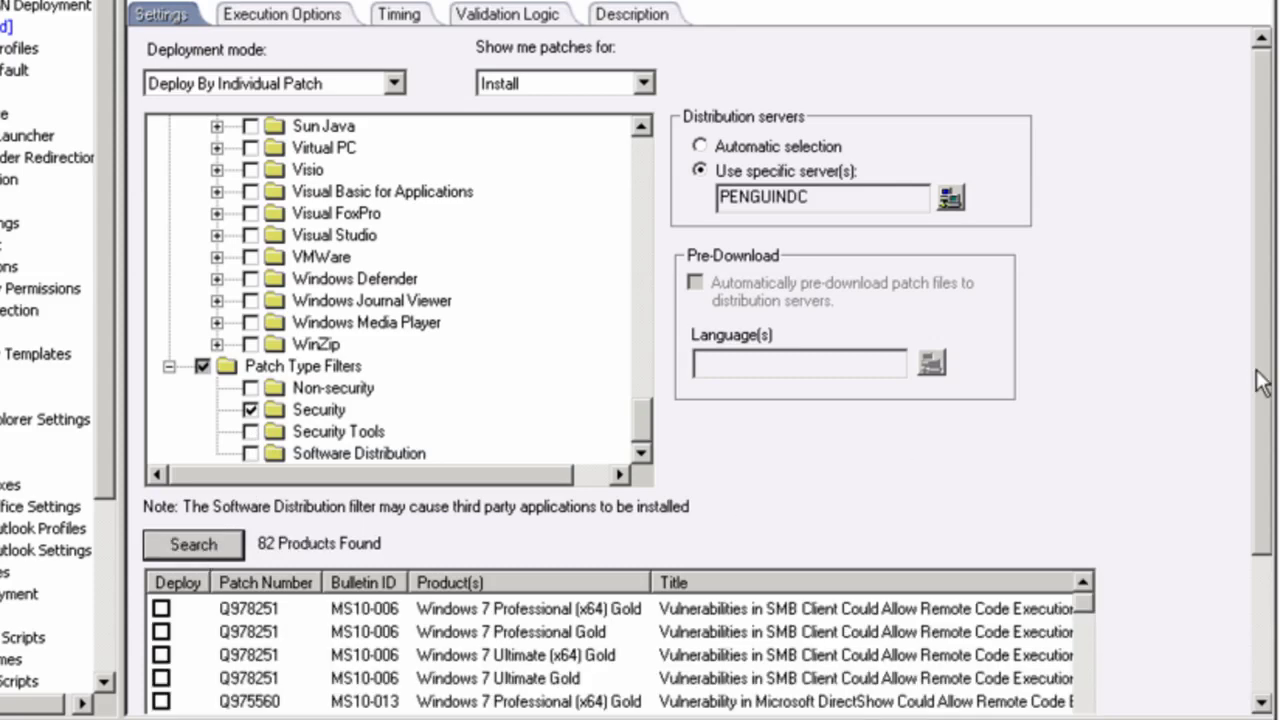
scroll(1262, 383, down, 3)
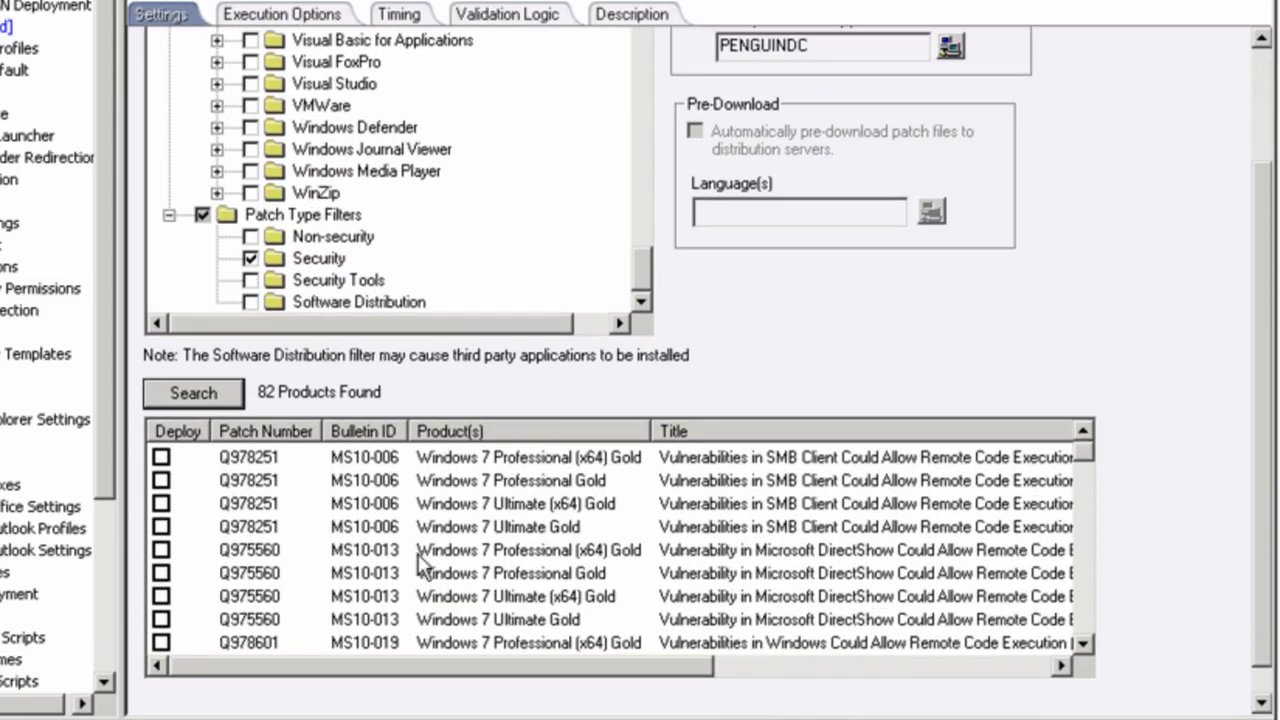
click(161, 457)
click(161, 503)
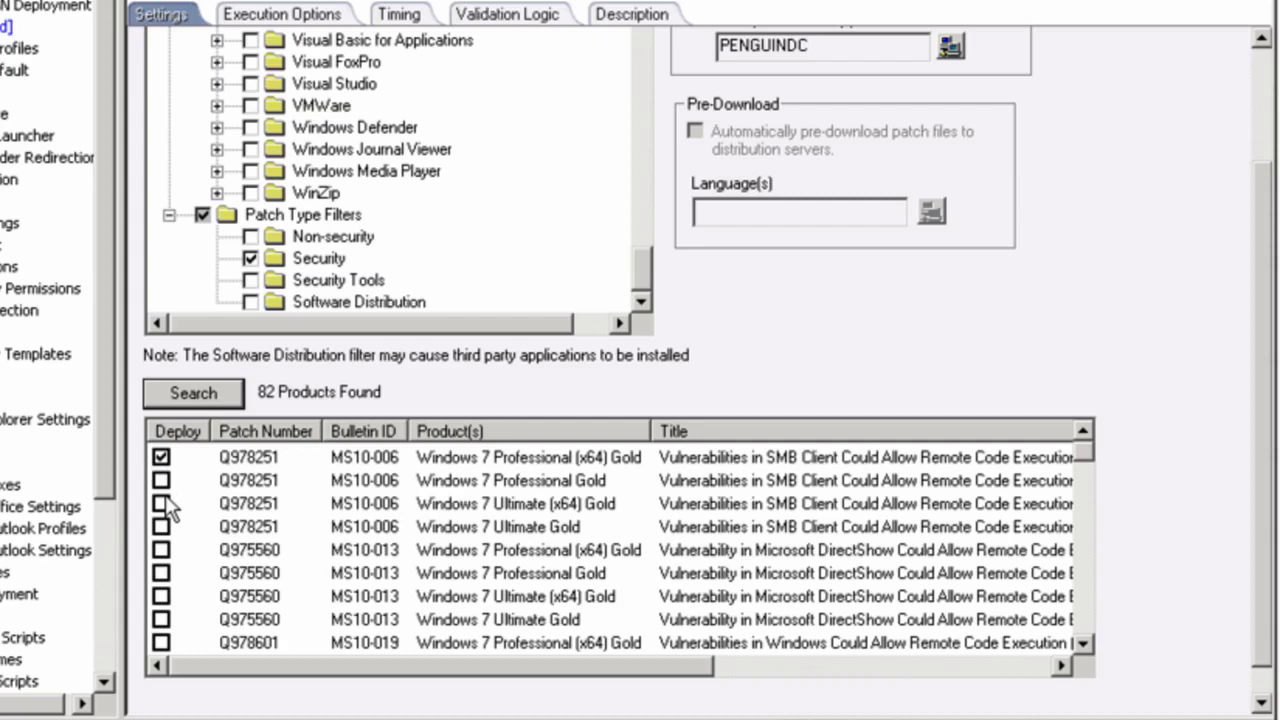
click(161, 550)
scroll(1268, 333, up, 3)
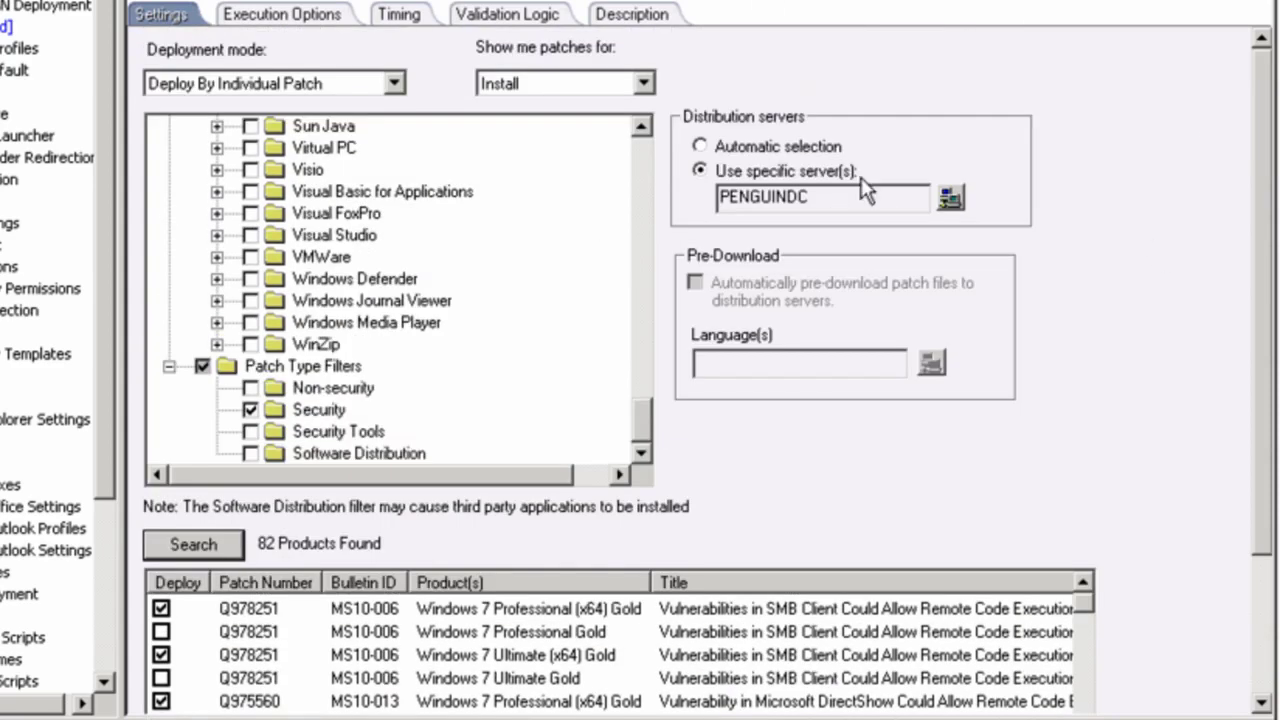
click(643, 83)
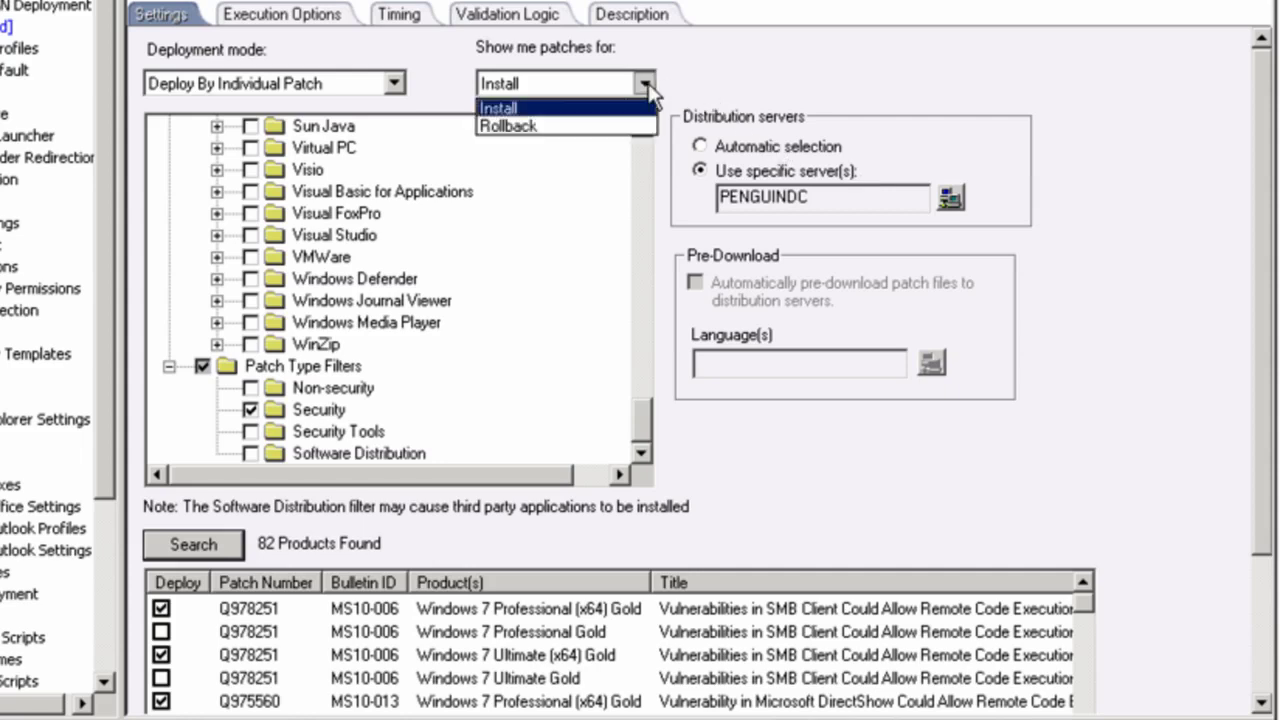
click(738, 80)
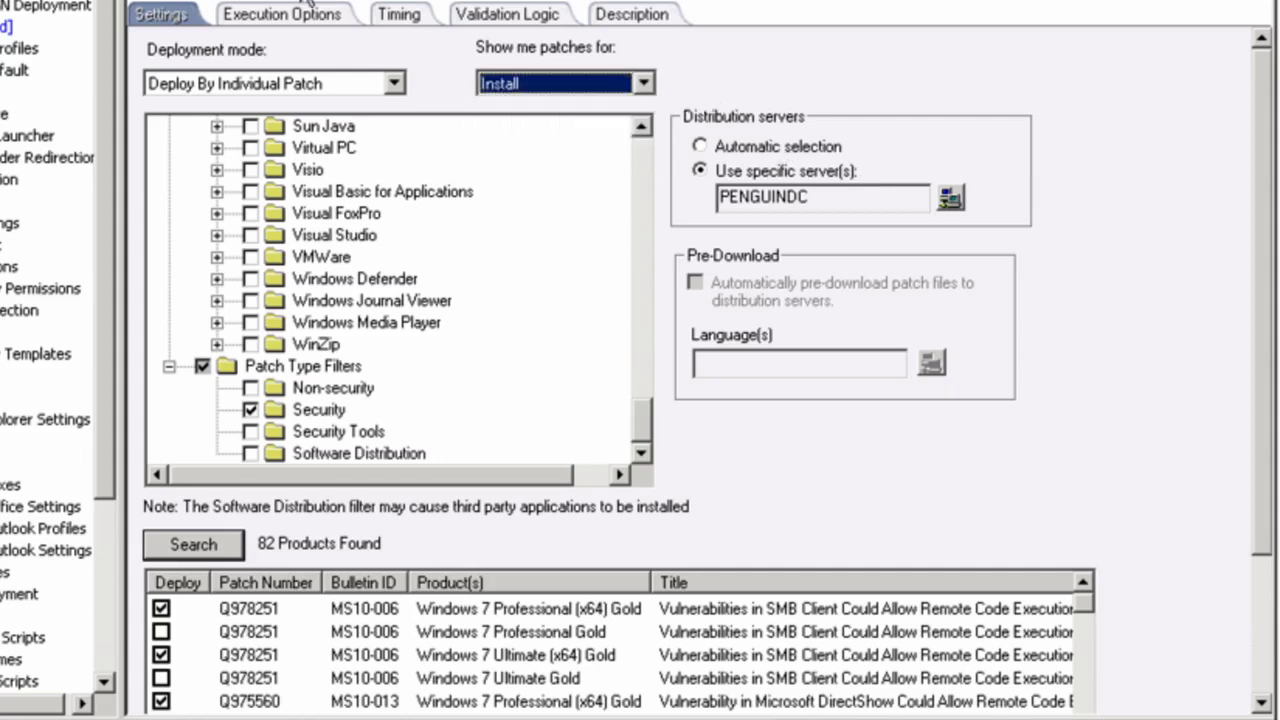
Step: Review the patch deployment's execution options, schedule and validation rules, then return to settings
click(293, 25)
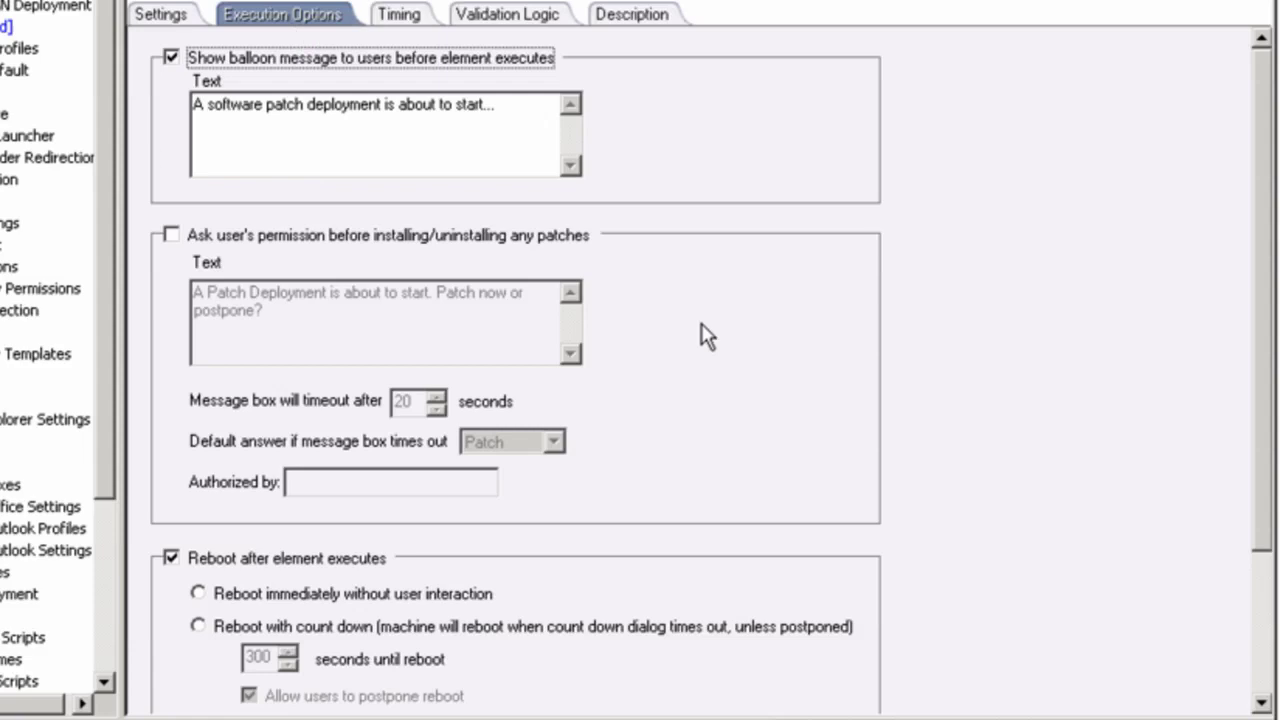
click(388, 25)
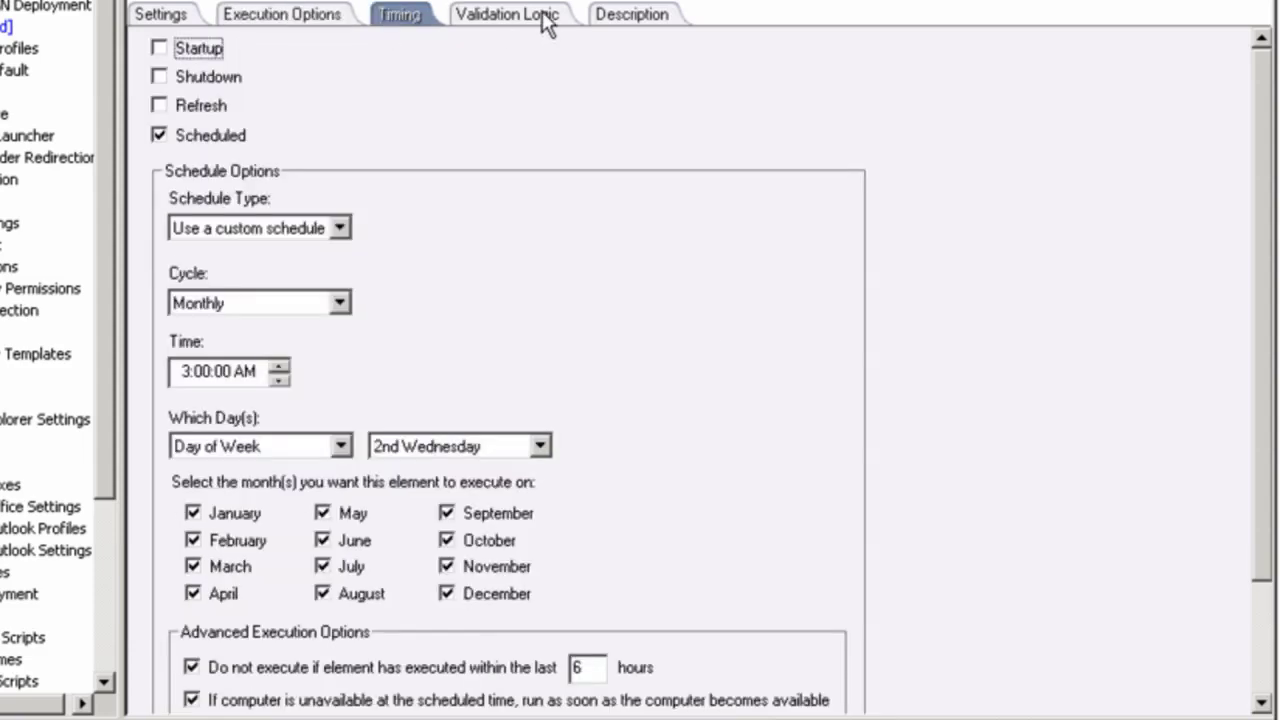
click(545, 20)
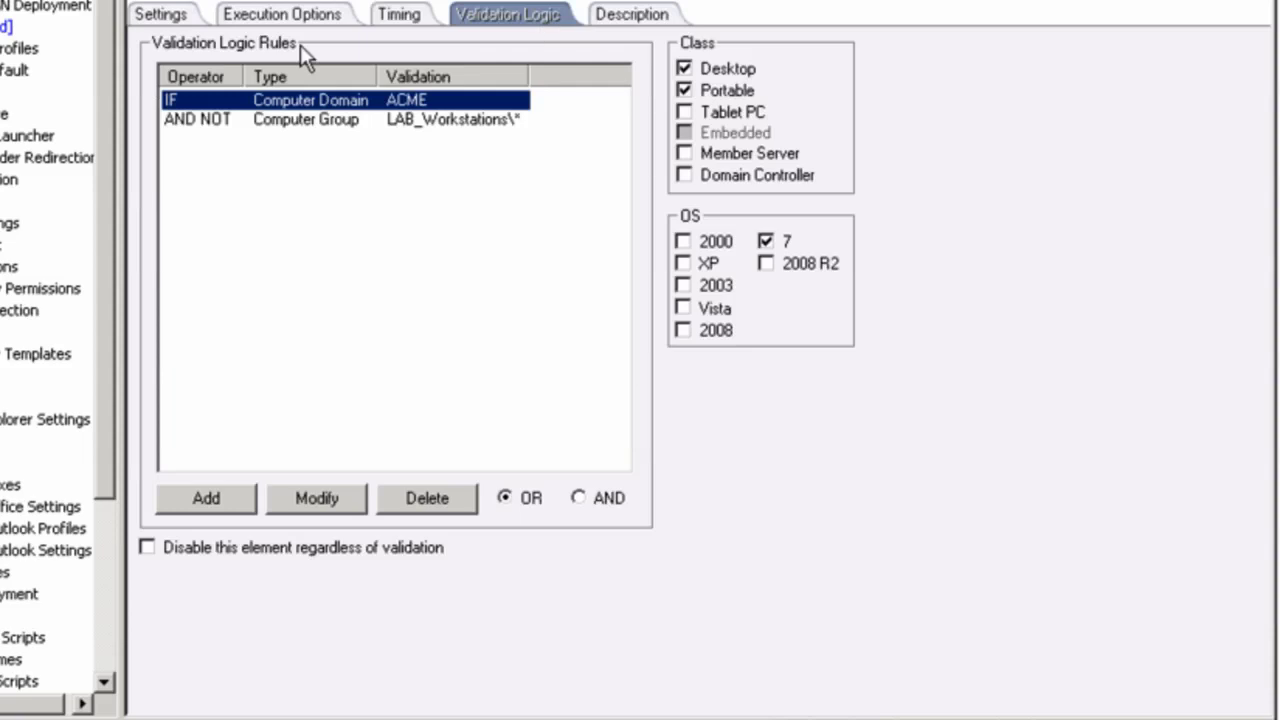
click(158, 18)
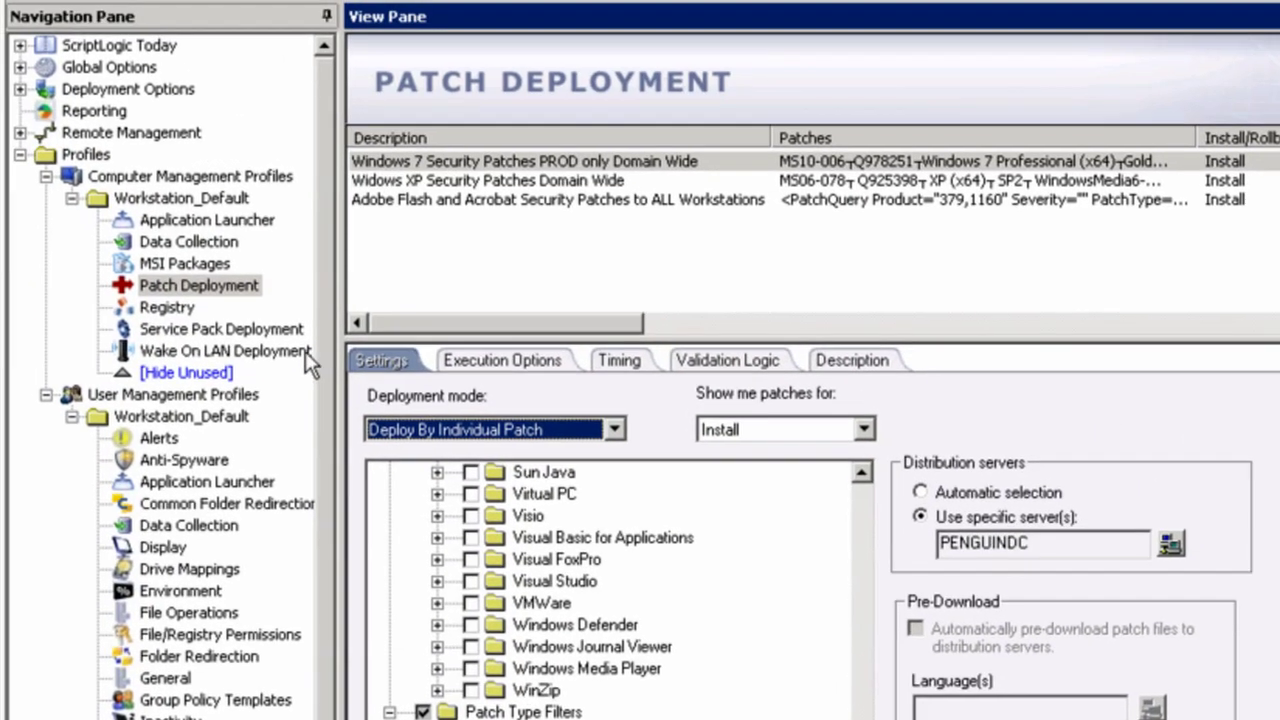
Step: Open Wake On LAN Deployment and review the Monthly Wake before Security Patch Deployment entry's settings
click(303, 351)
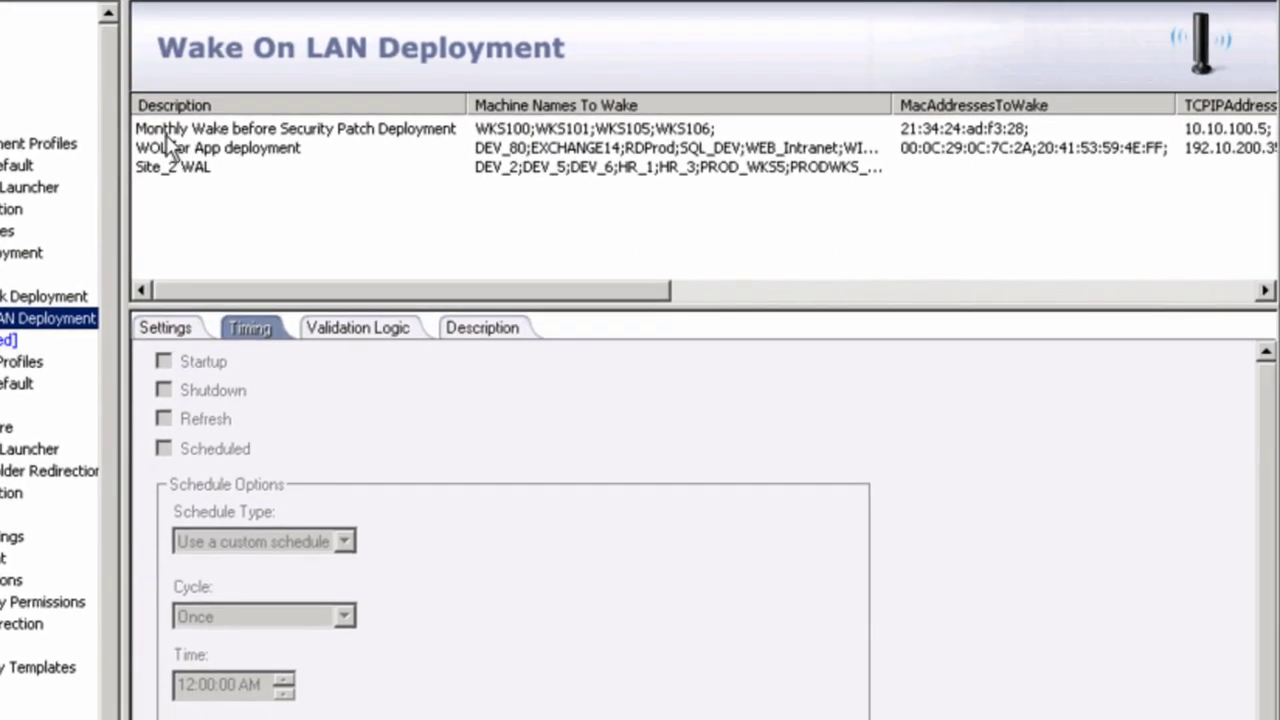
click(163, 134)
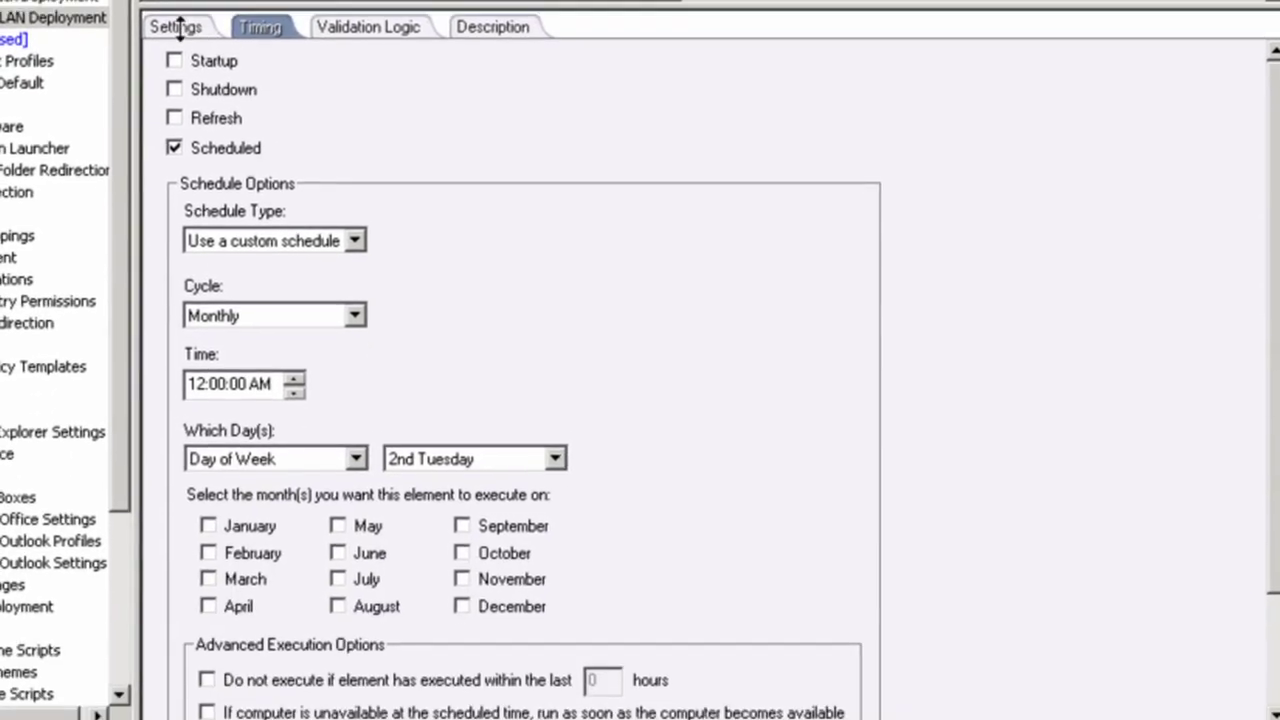
click(177, 27)
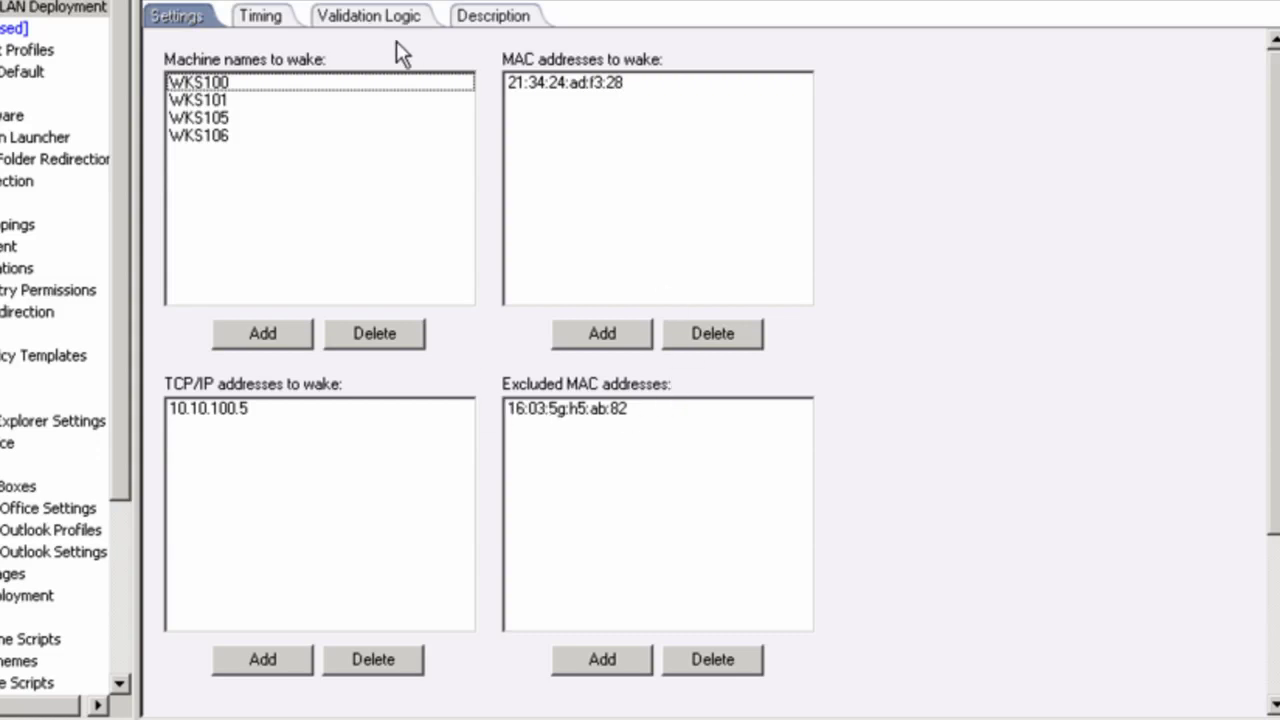
Step: Add May, June, July and August to the monthly wake-up schedule
click(272, 24)
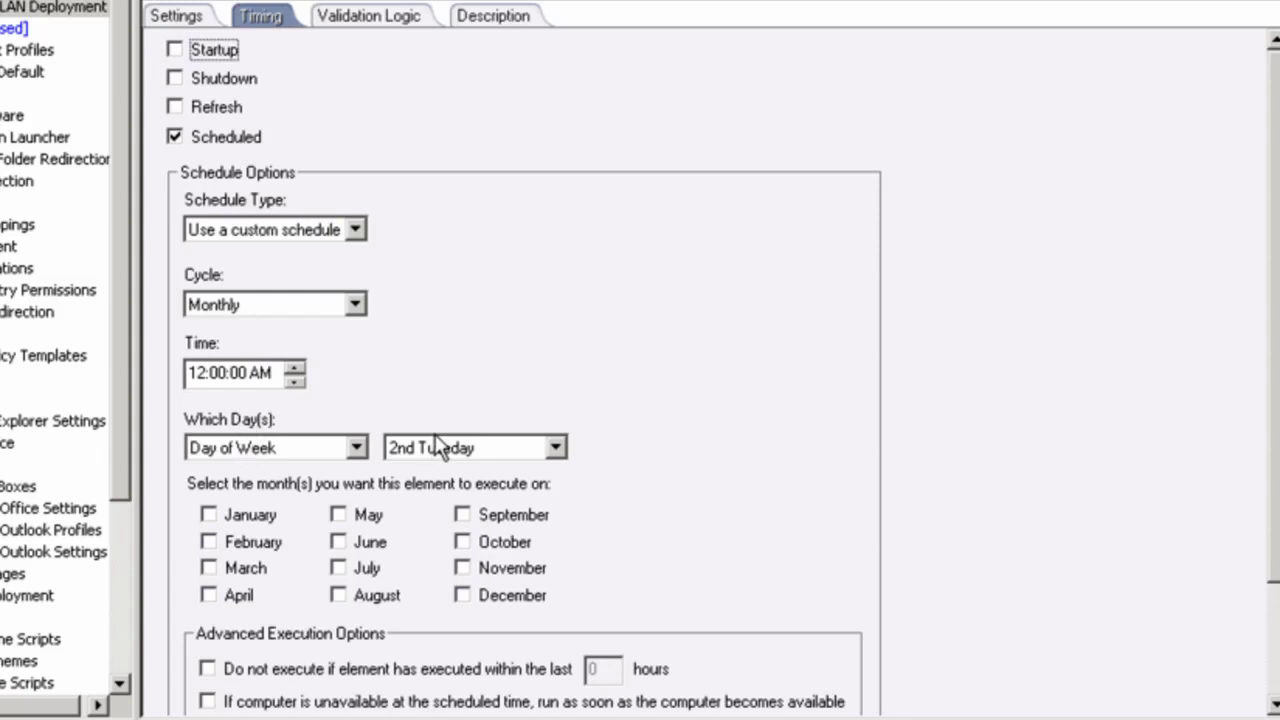
click(338, 514)
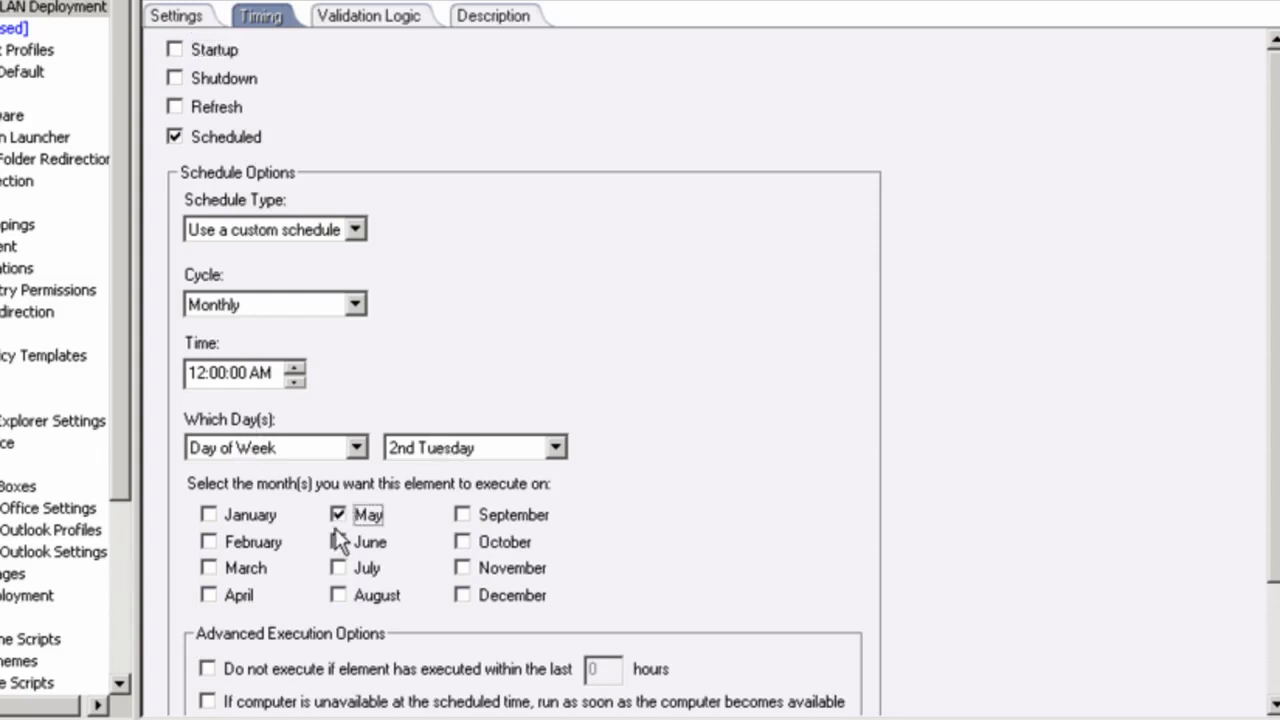
click(338, 541)
click(338, 567)
click(338, 595)
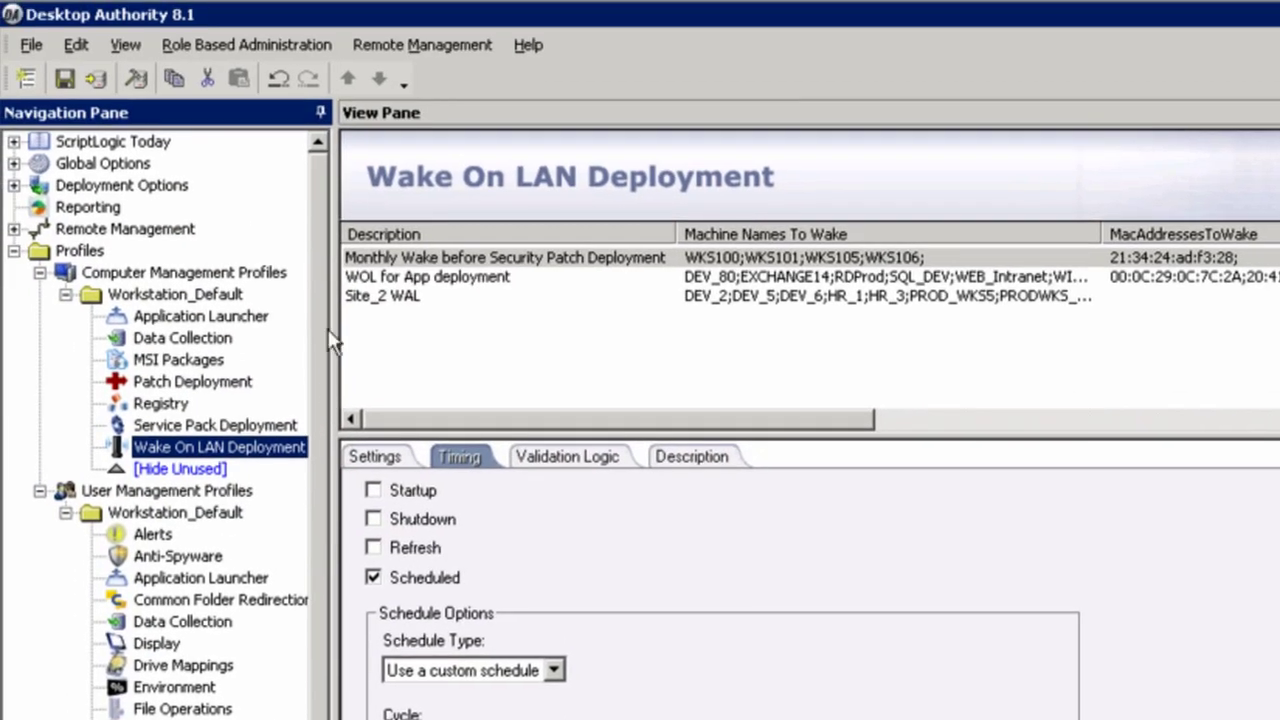
Step: Run the Hardware Inventory - Detailed with Virtual Machines report for WKS77 and scroll to its network details
click(88, 208)
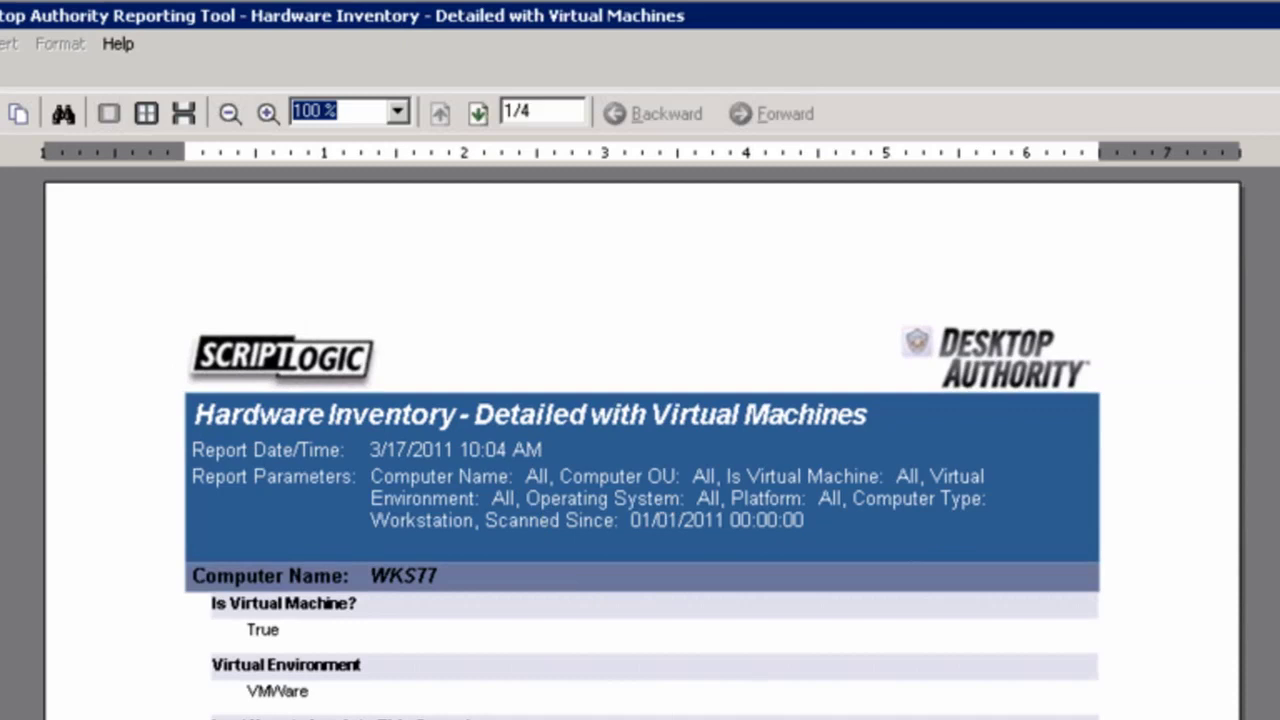
scroll(666, 650, down, 3)
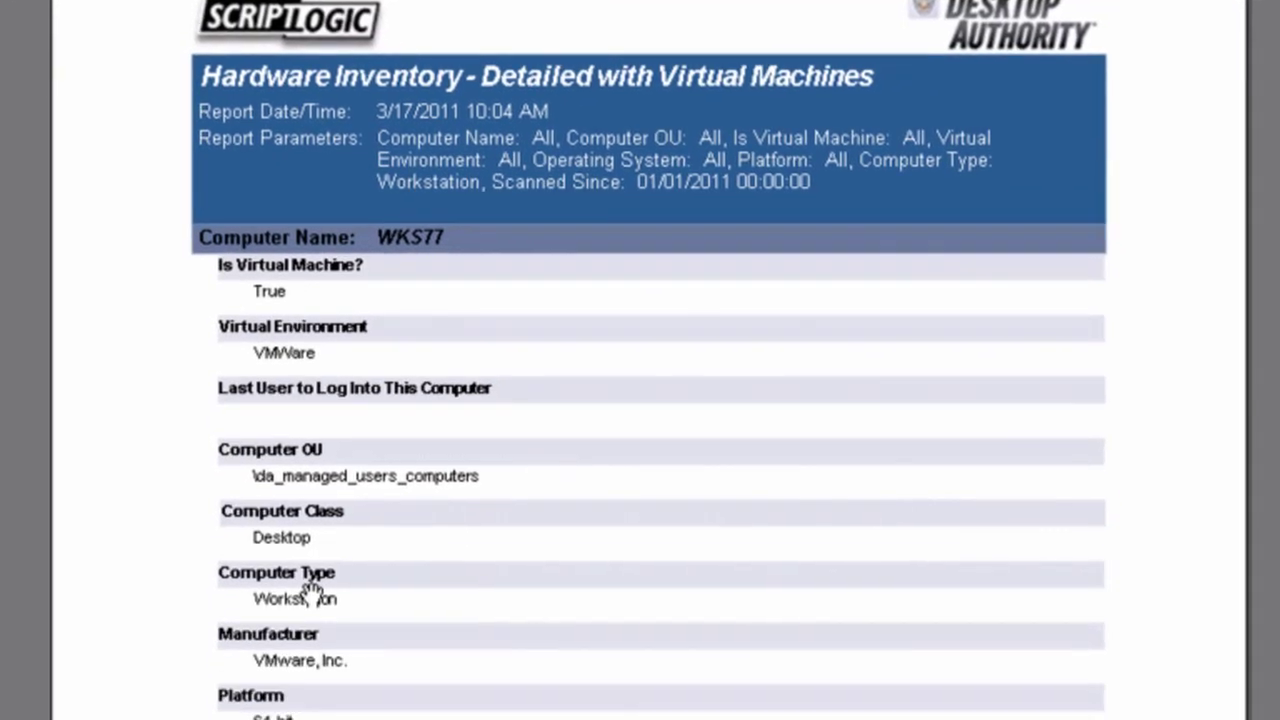
scroll(297, 623, down, 5)
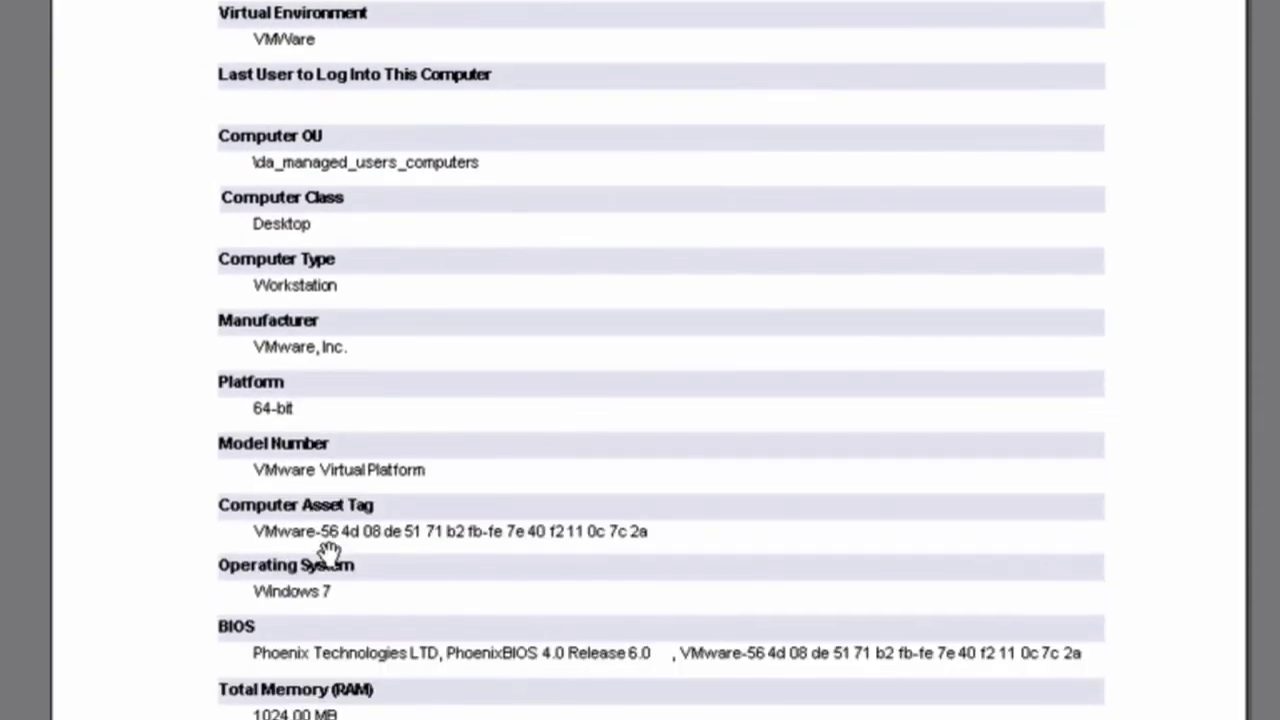
scroll(331, 520, down, 1)
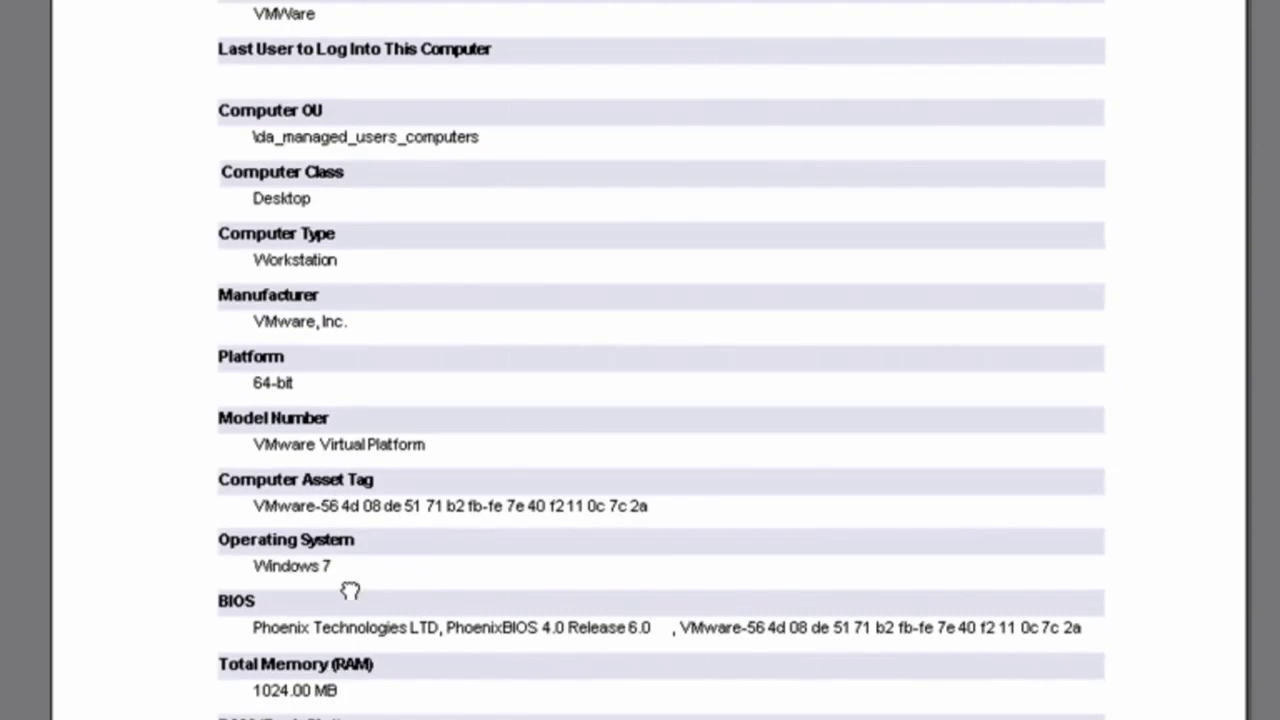
scroll(350, 591, down, 3)
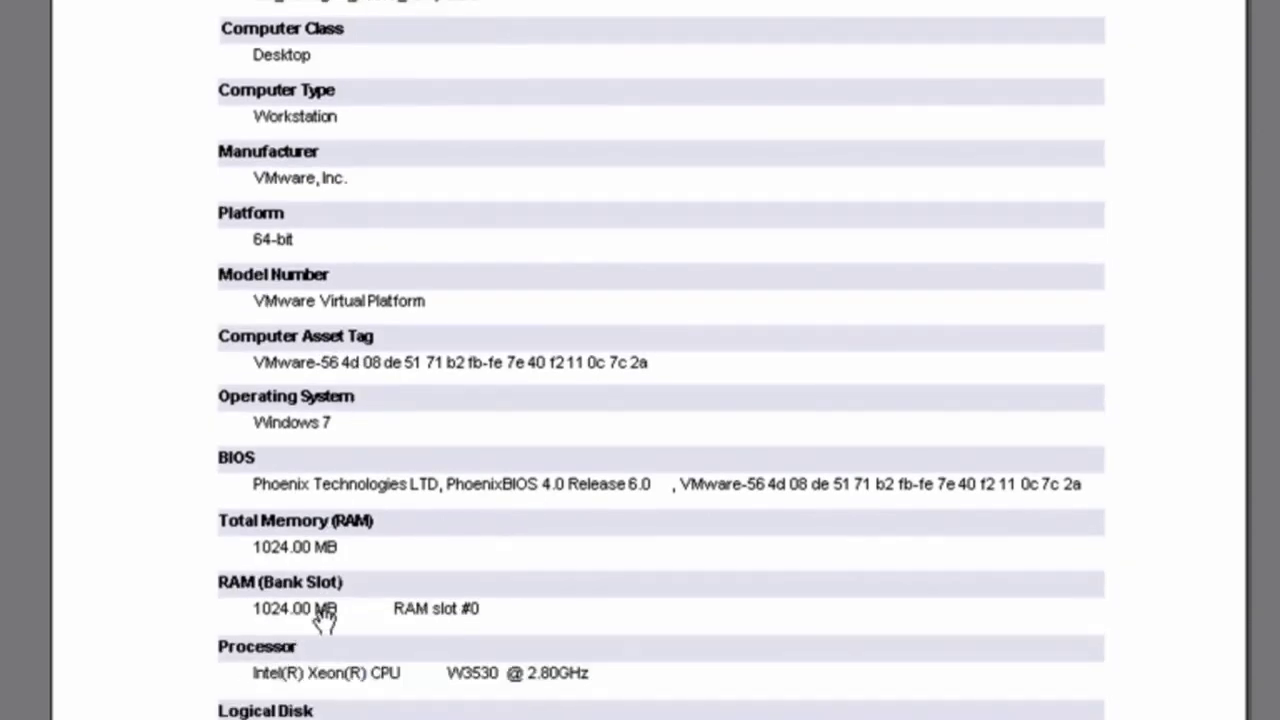
scroll(310, 522, down, 1)
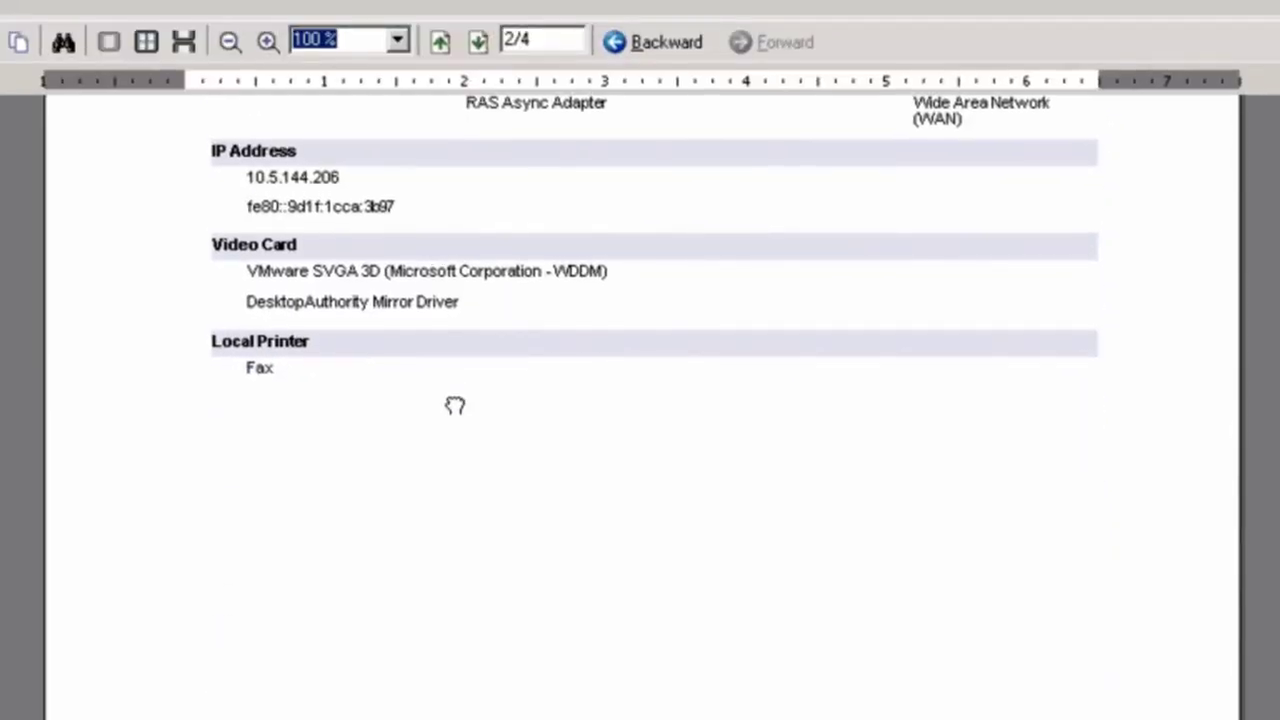
drag(451, 406, 468, 717)
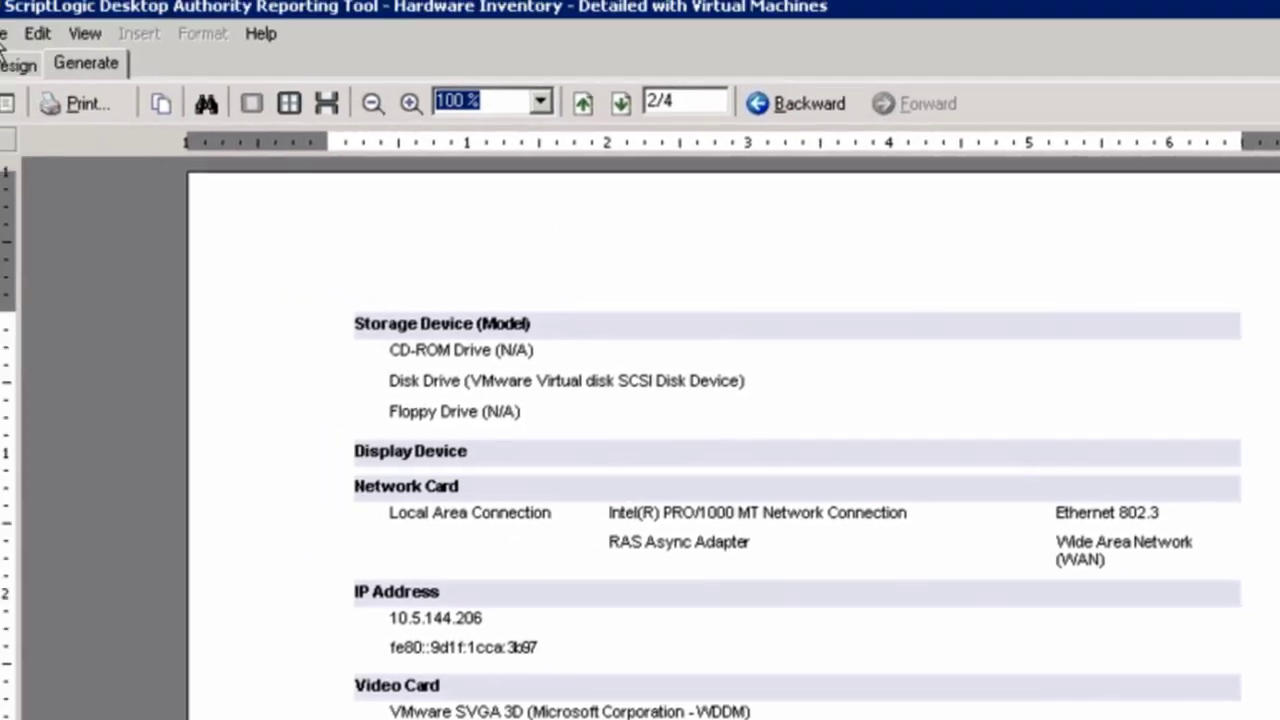
Step: Look at the report's export file formats, then cancel the export
click(18, 43)
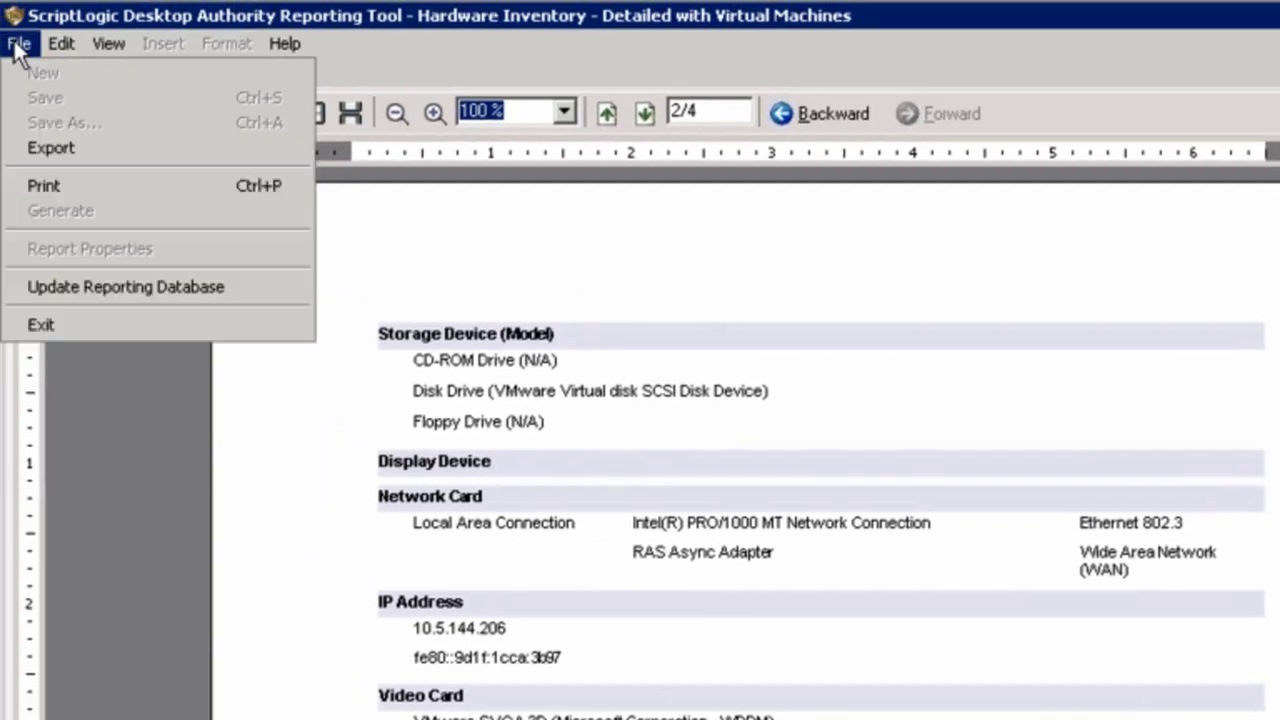
click(45, 148)
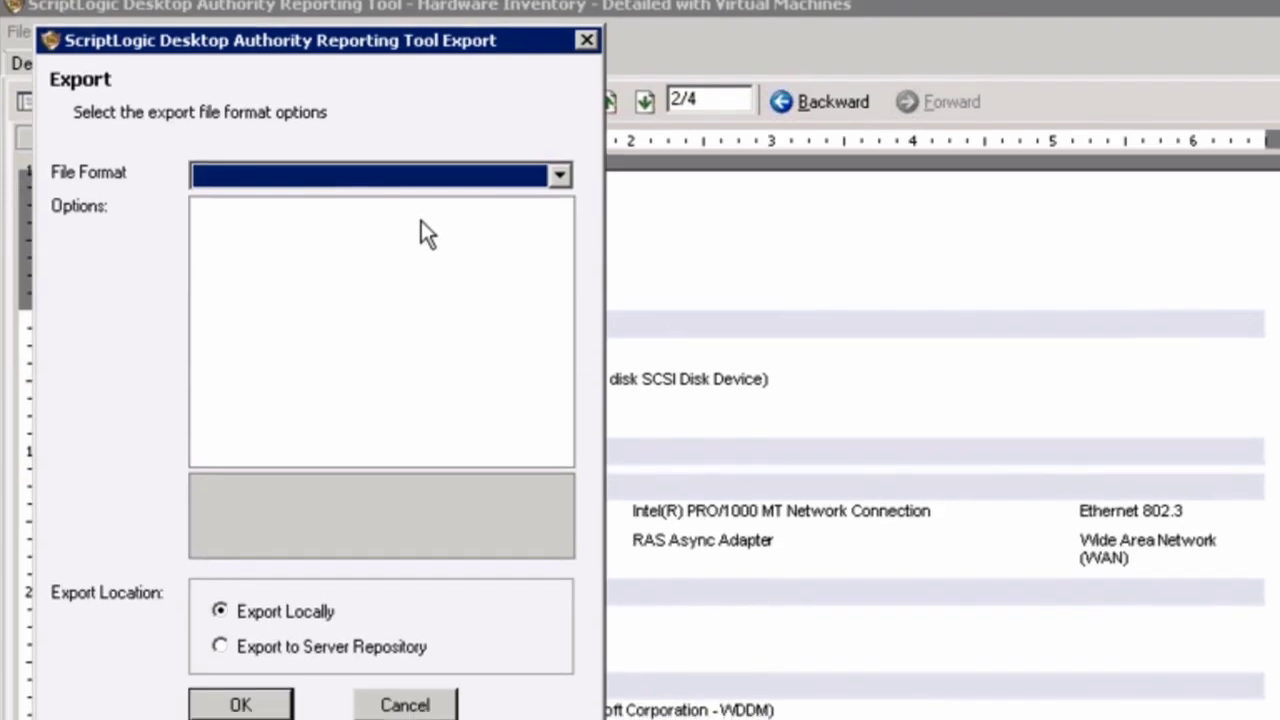
click(412, 162)
click(412, 454)
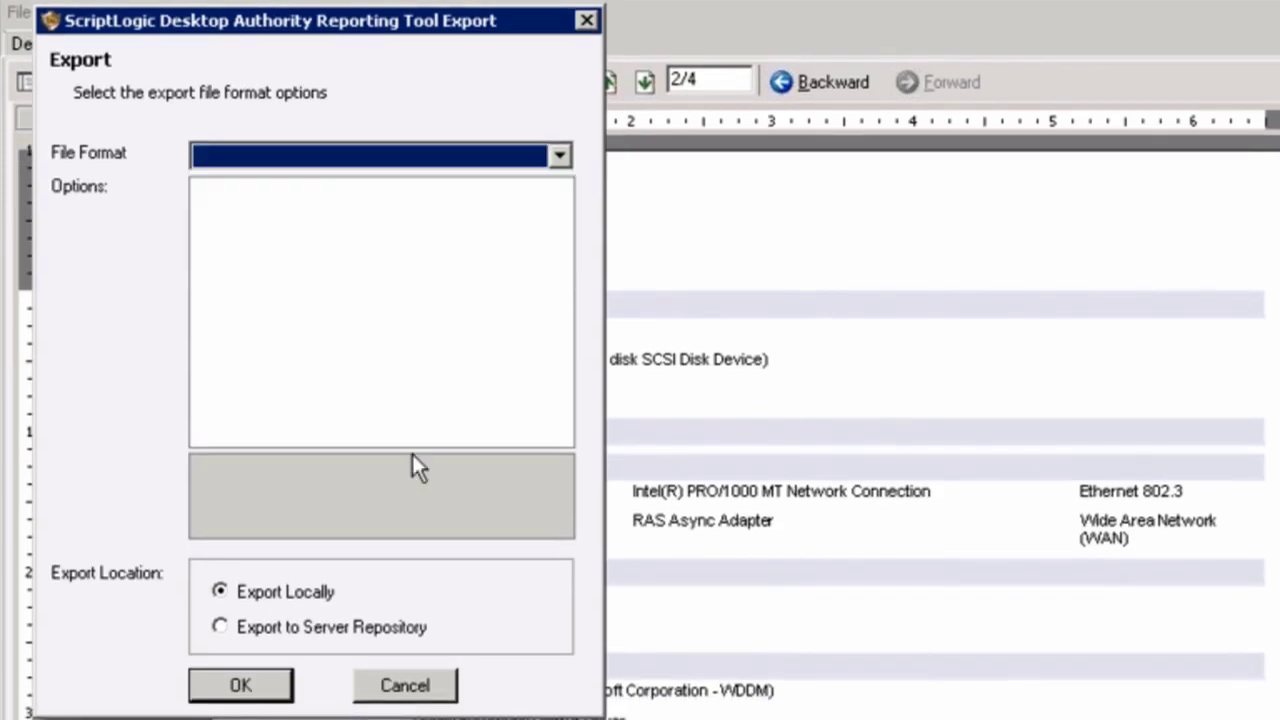
click(380, 687)
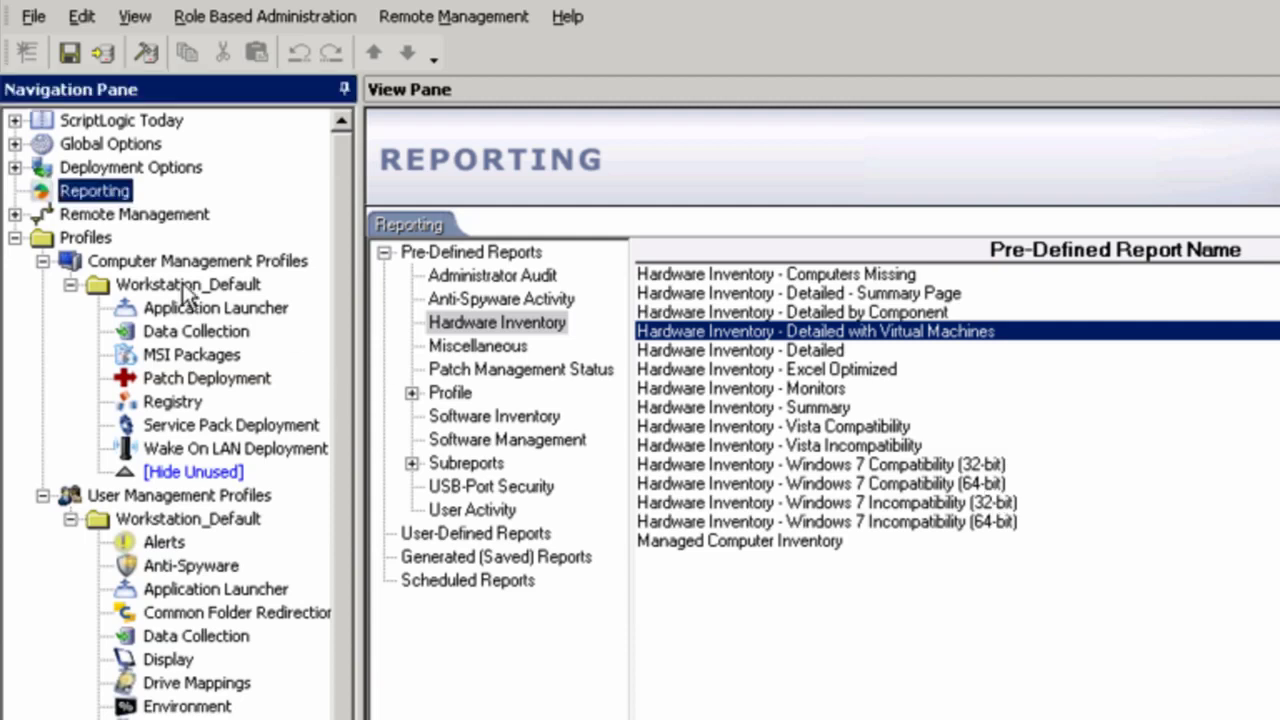
Step: Connect to WKS77 from Remote Management and log in to ExpertAssist via NTLM
click(98, 216)
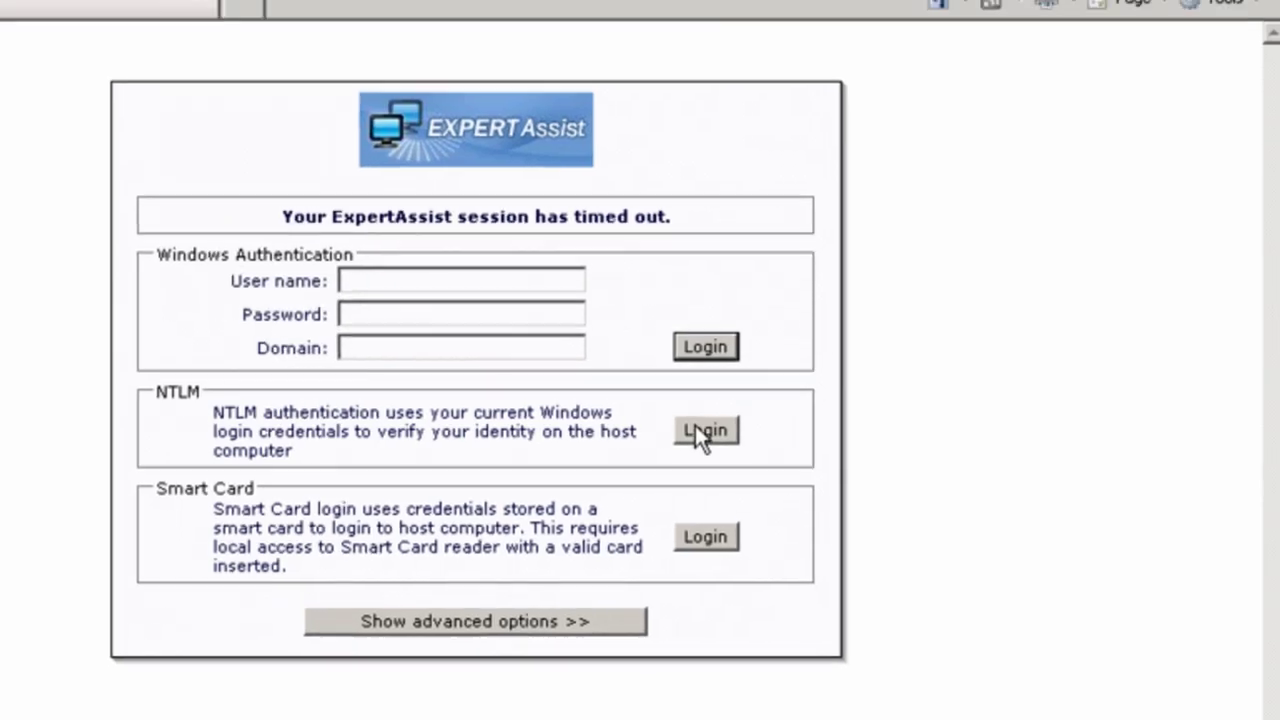
click(675, 429)
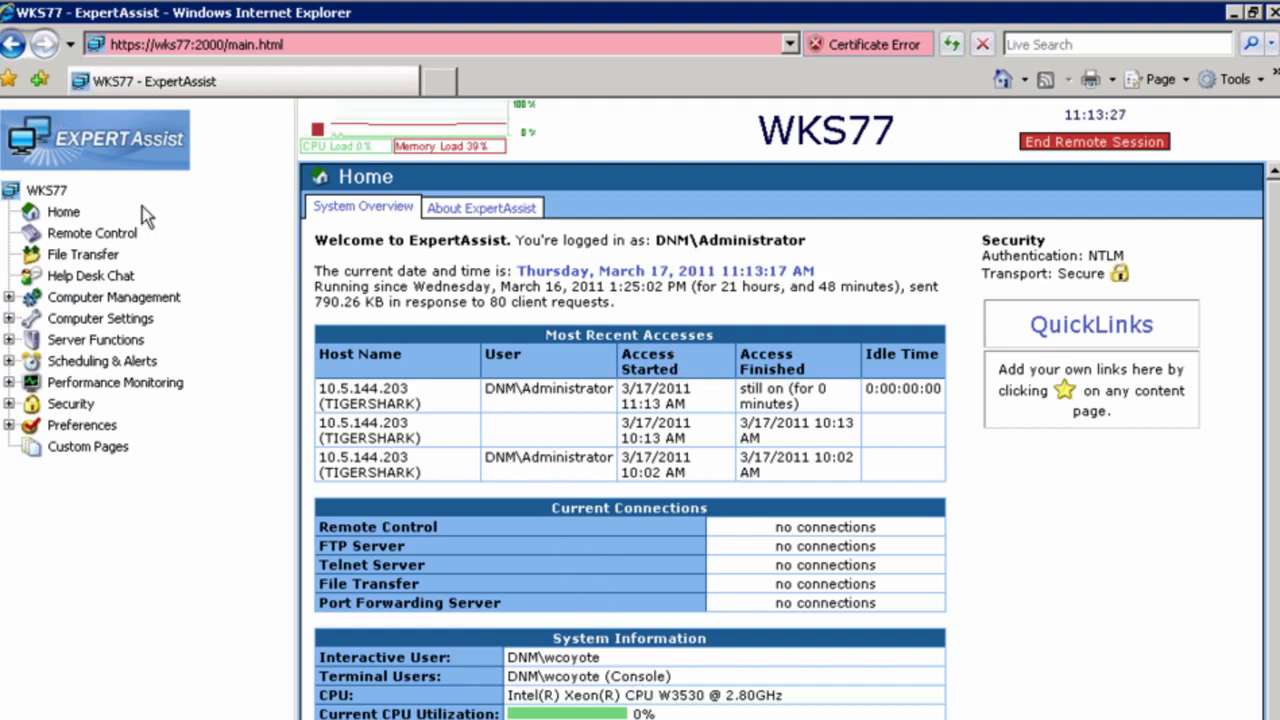
Step: View WKS77's desktop, dismiss the Remote Printing notice, and open TIGERSHARK–WKS77 C:\ file transfer
click(91, 236)
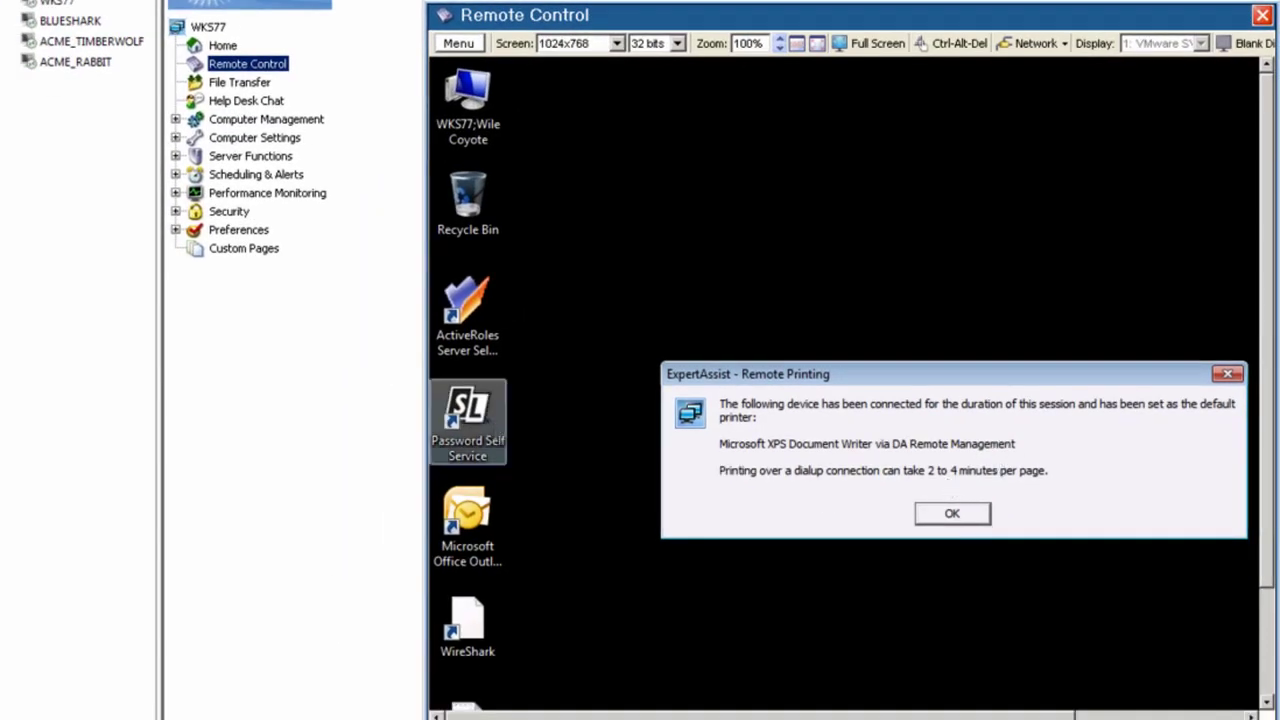
click(962, 513)
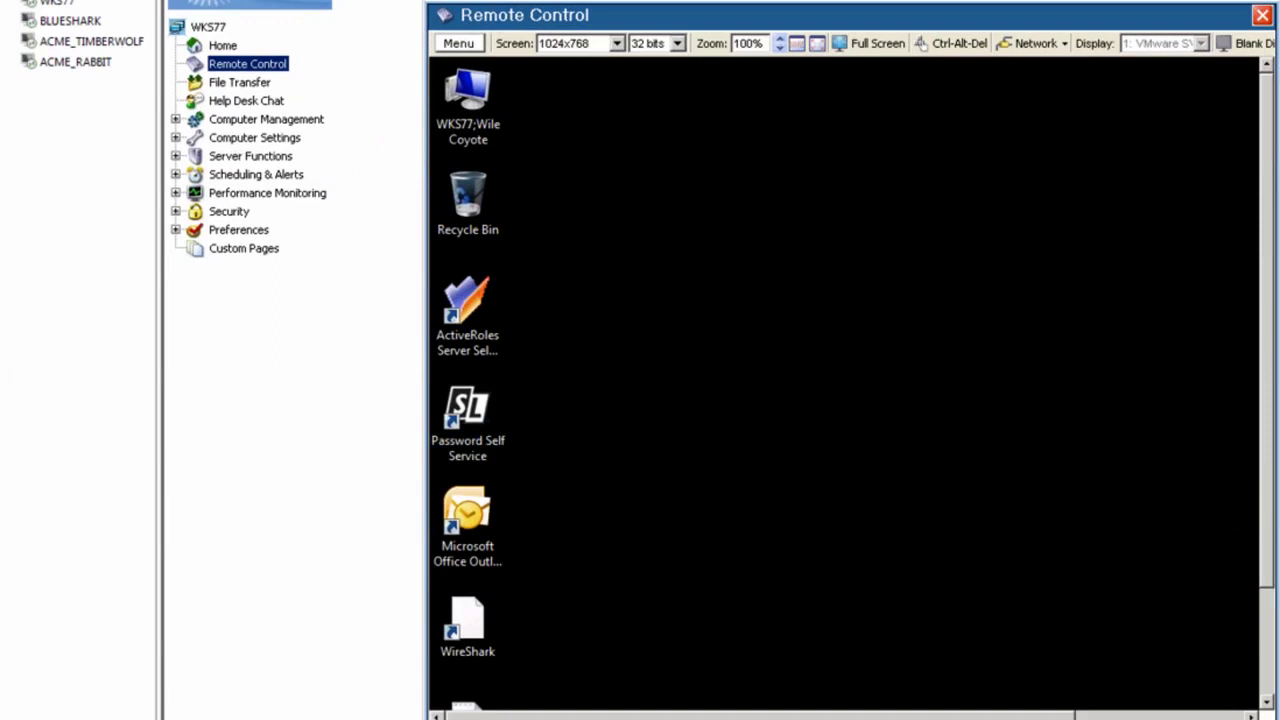
click(243, 84)
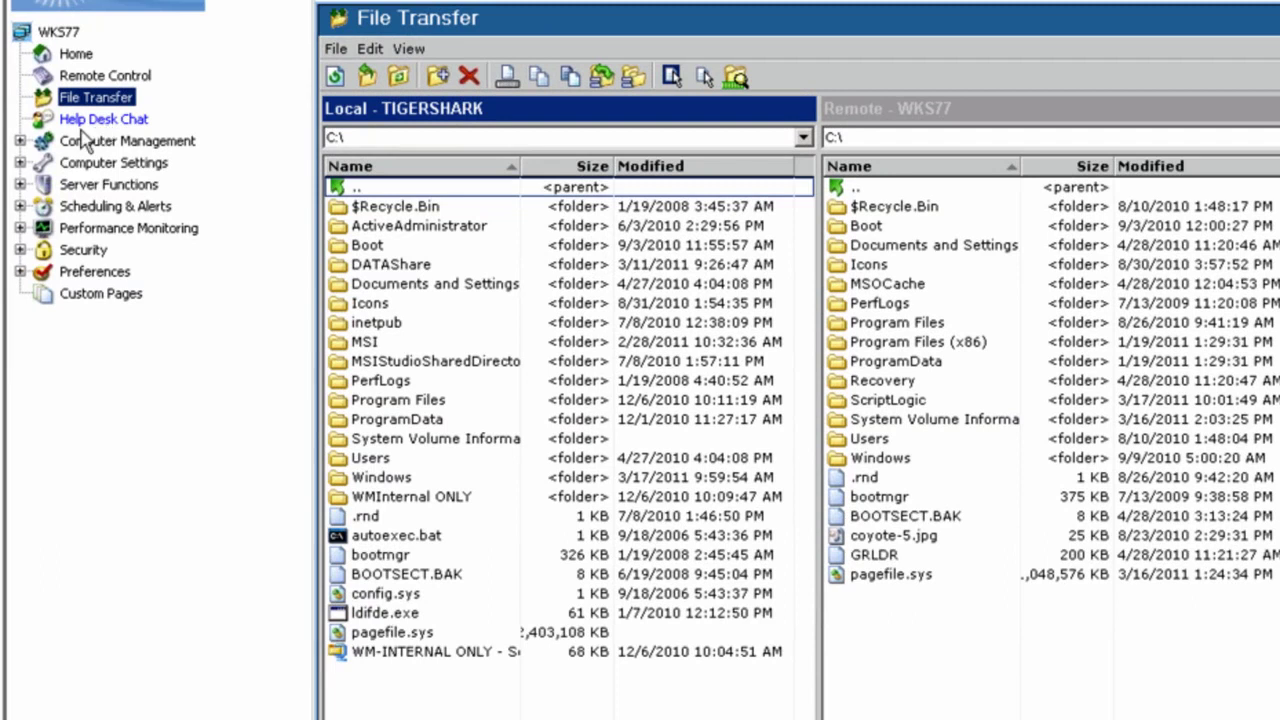
Step: List the services running on WKS77 under Computer Management
click(20, 142)
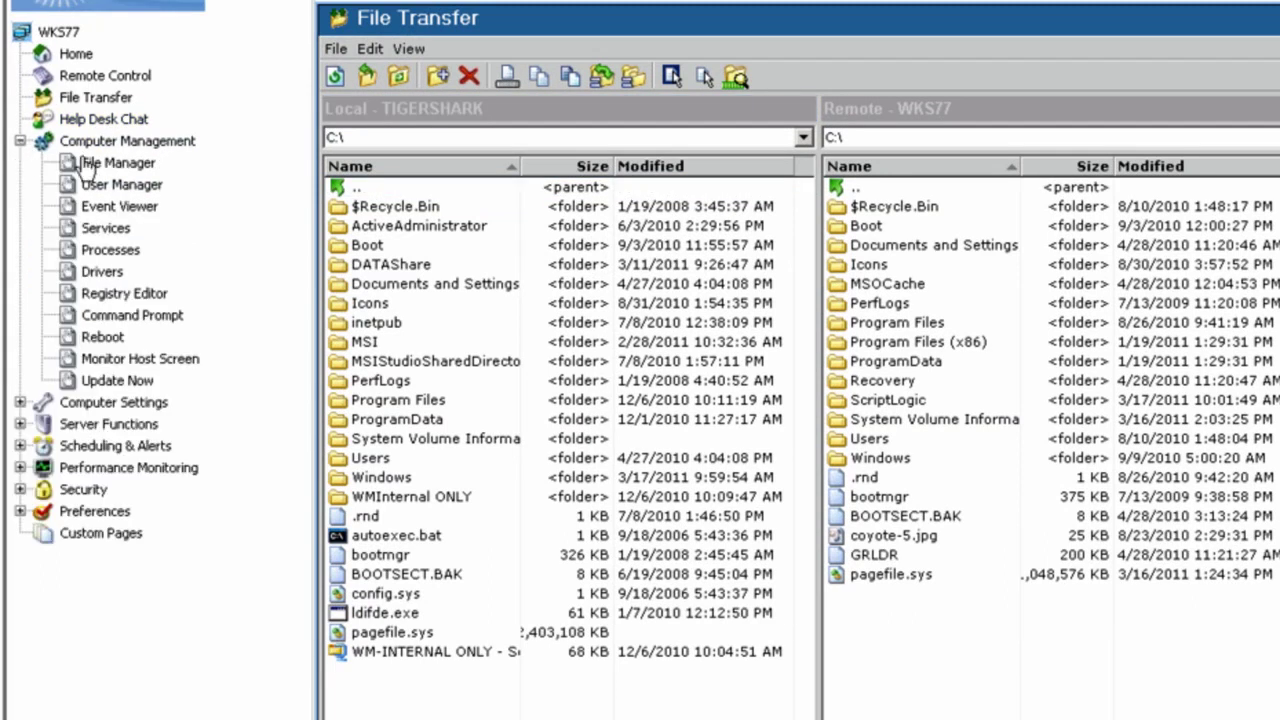
click(110, 230)
mouse_move(521, 133)
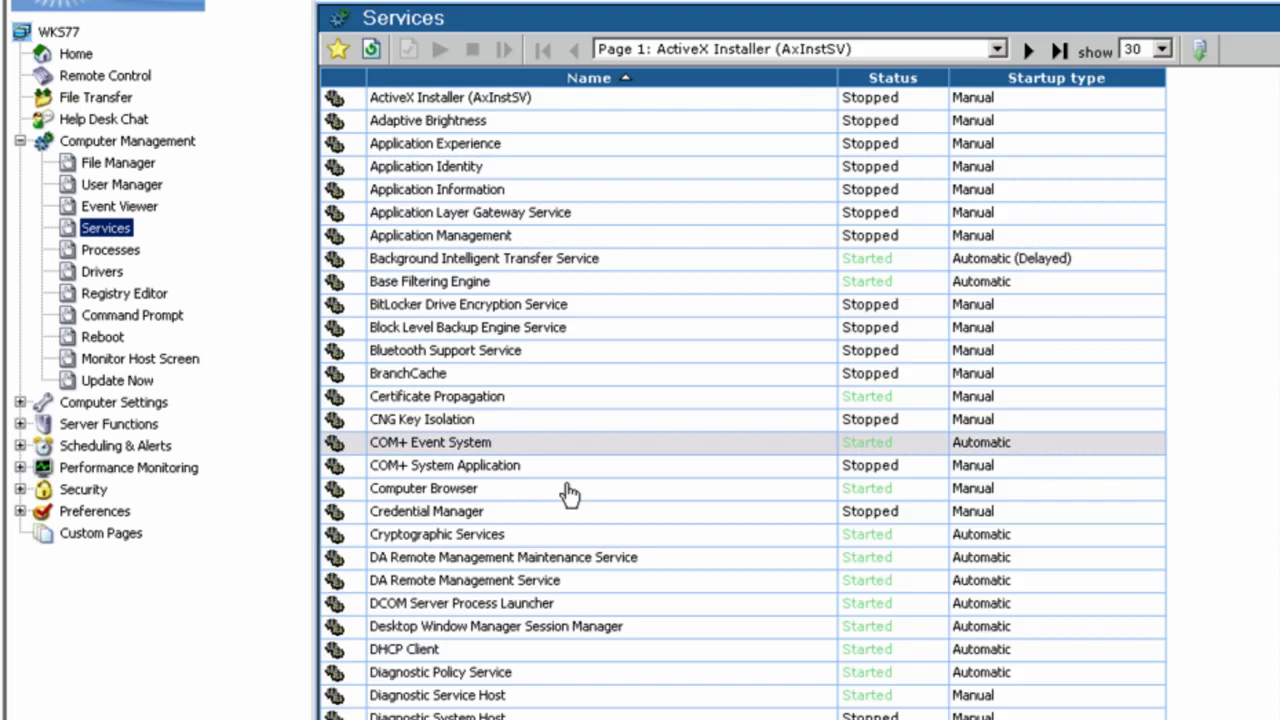
Step: Expand Performance Monitoring and browse the list of applications installed on WKS77
click(20, 467)
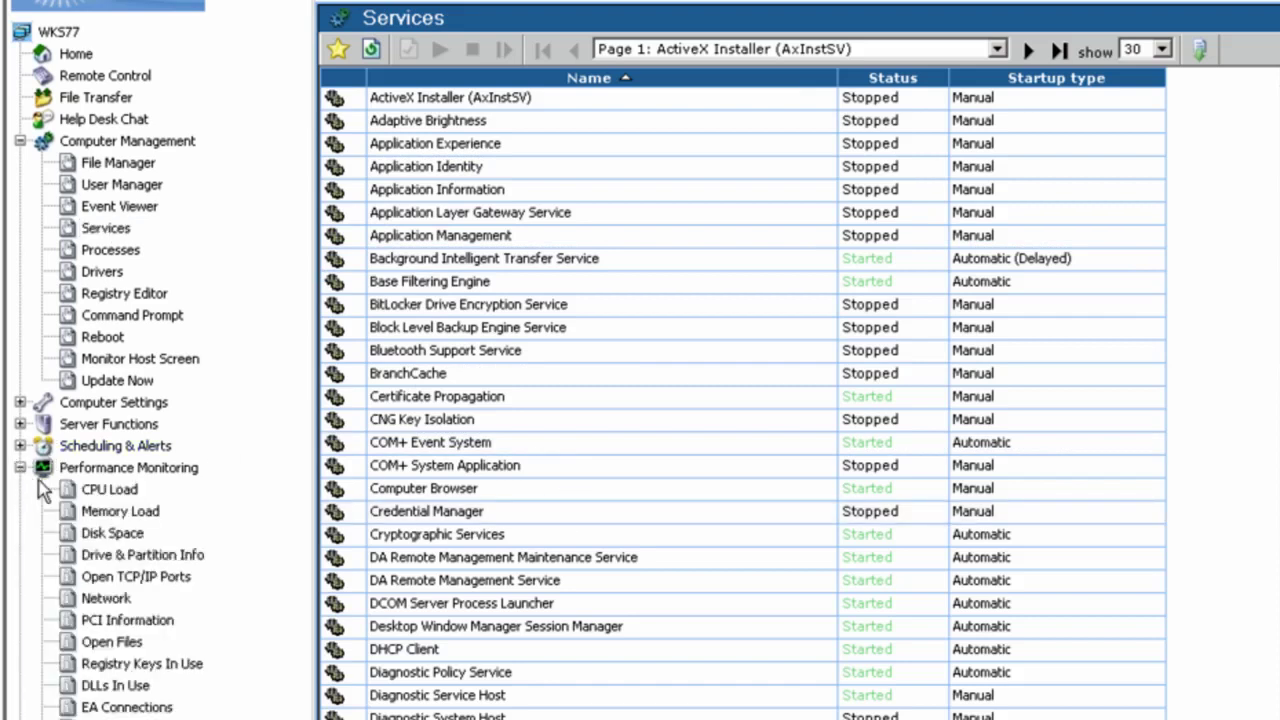
scroll(150, 620, down, 3)
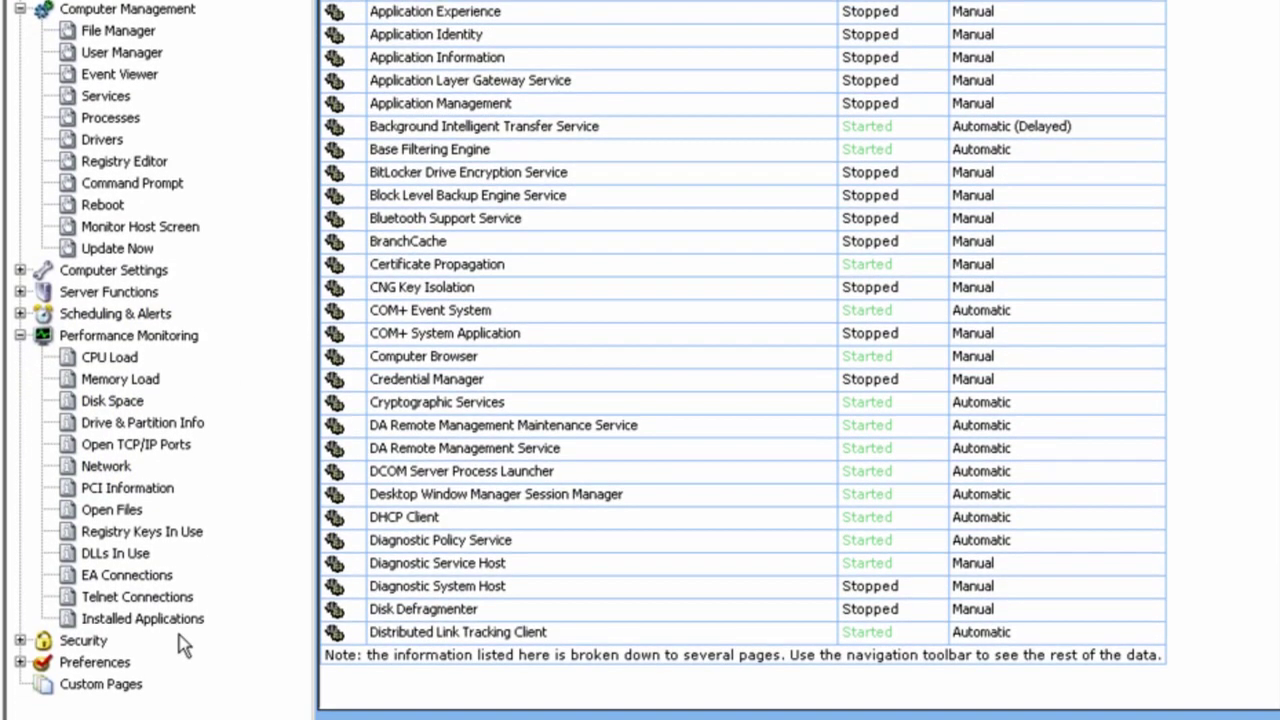
click(170, 622)
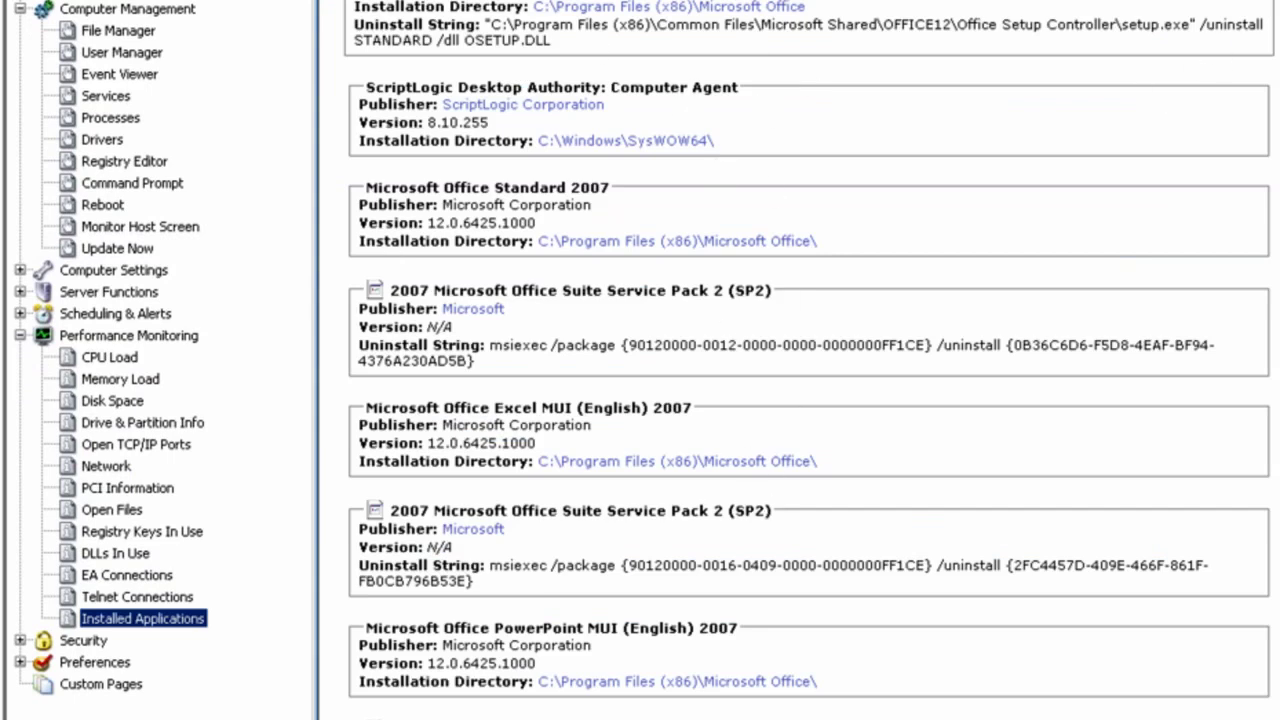
scroll(809, 360, down, 5)
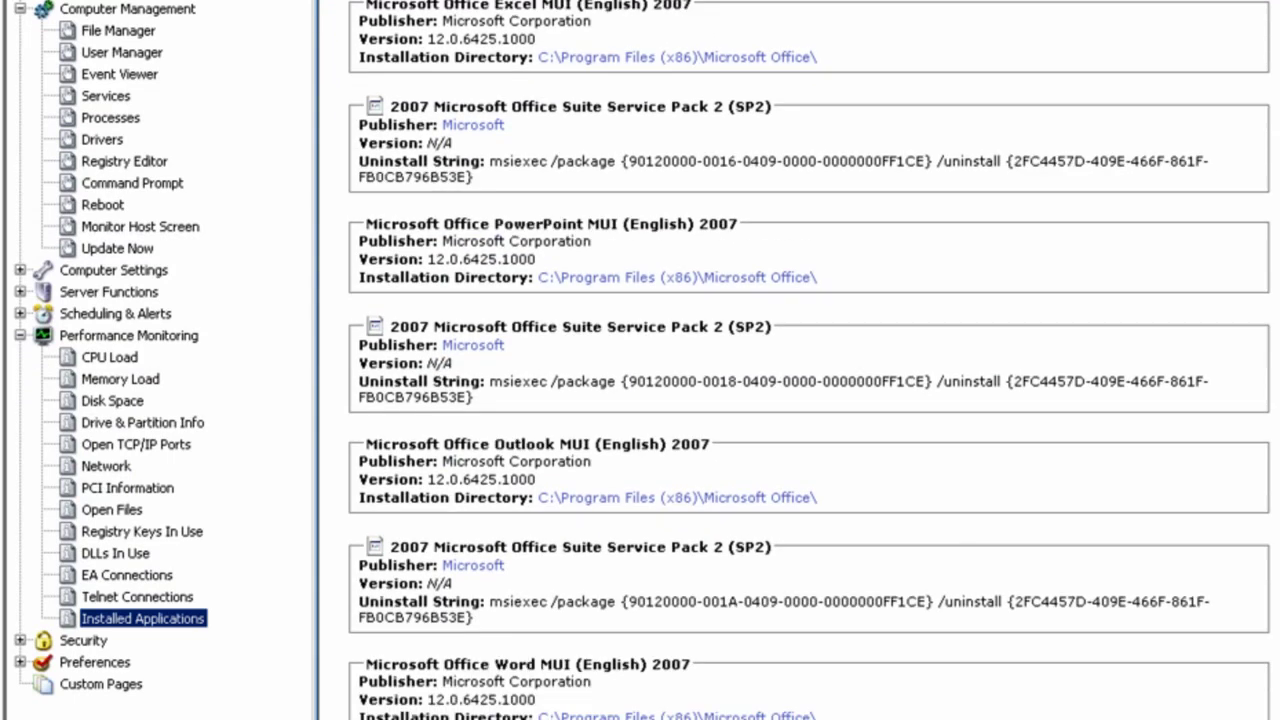
scroll(809, 360, up, 5)
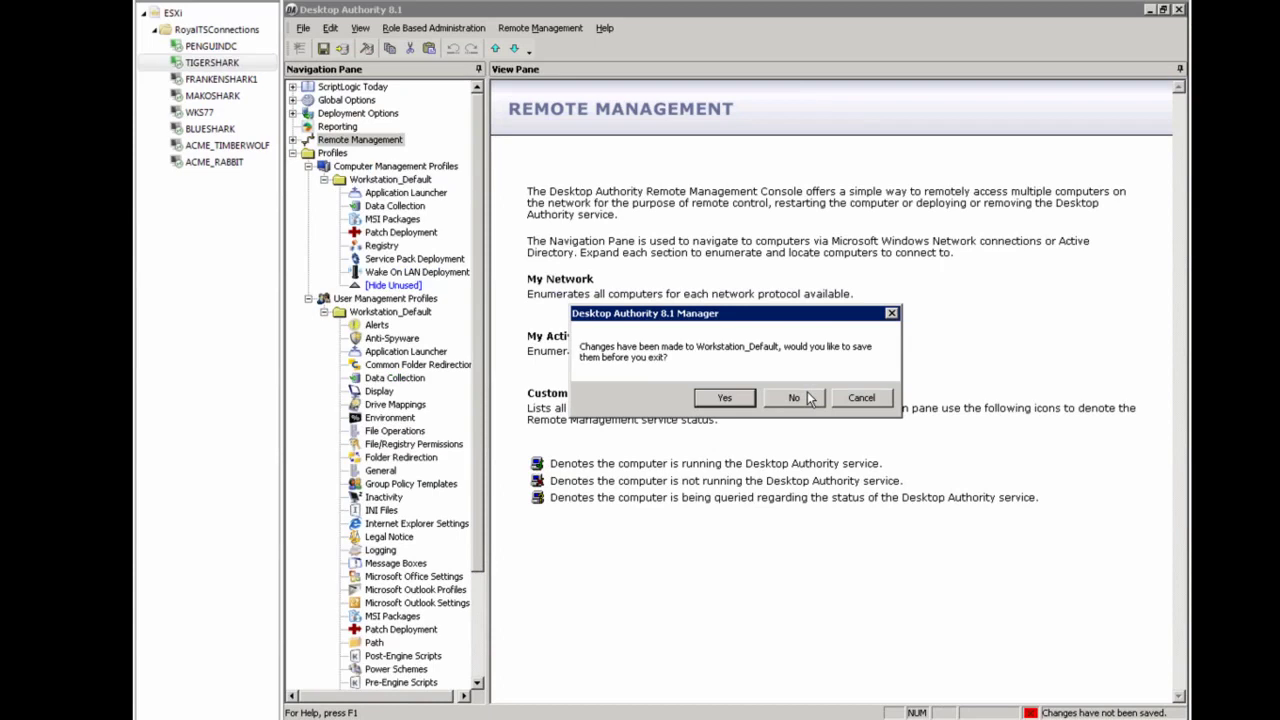
Step: Decline saving the Workstation_Default changes, returning to the System Dashboard
click(808, 392)
click(790, 399)
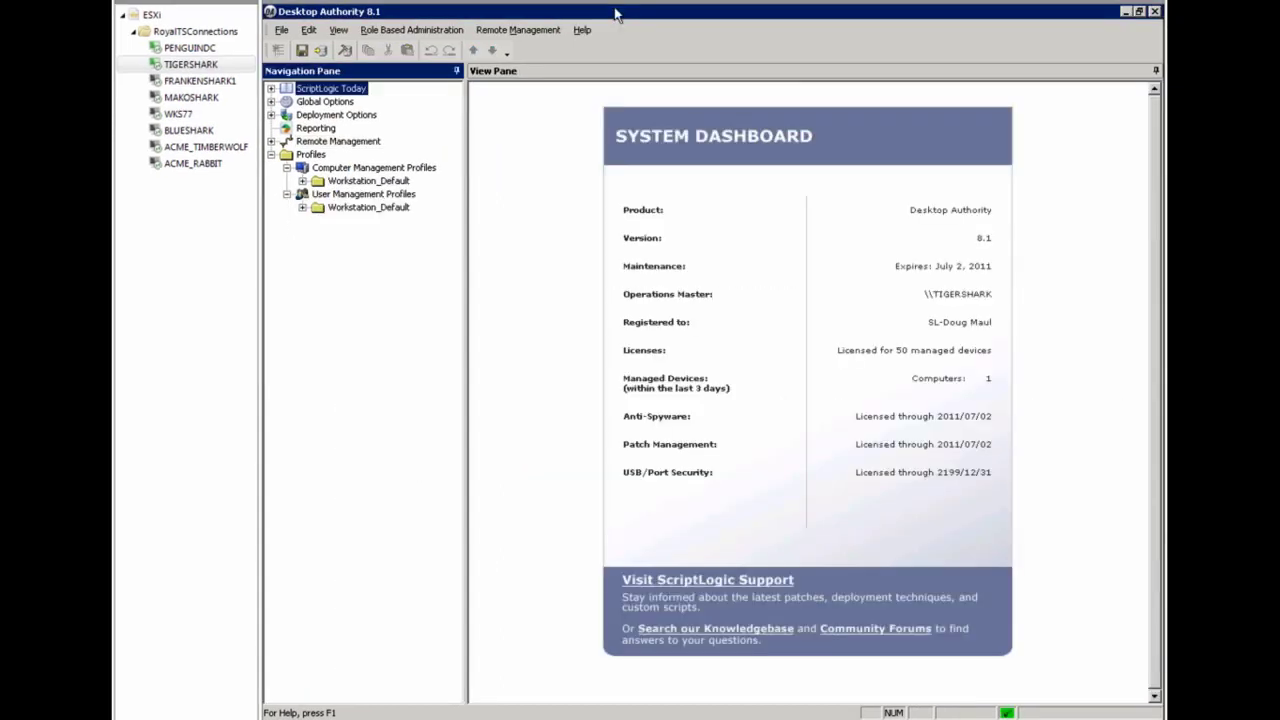